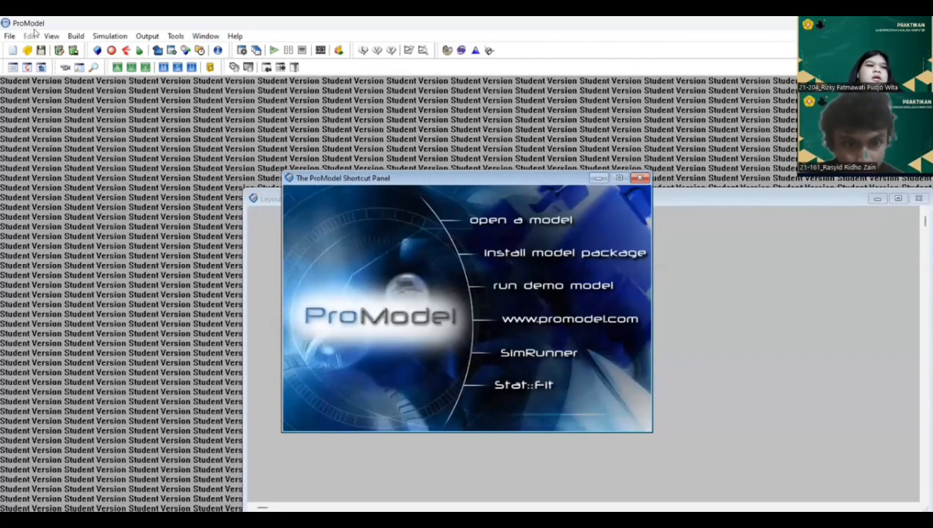
Create a new model titled "Promodel Modul 2" and minimize the ProModel Shortcut Panel
click(12, 36)
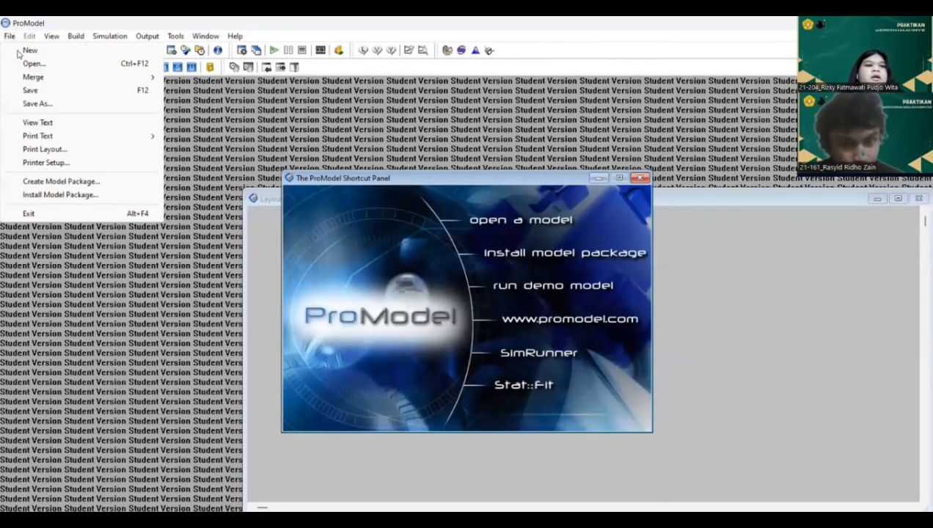
click(18, 52)
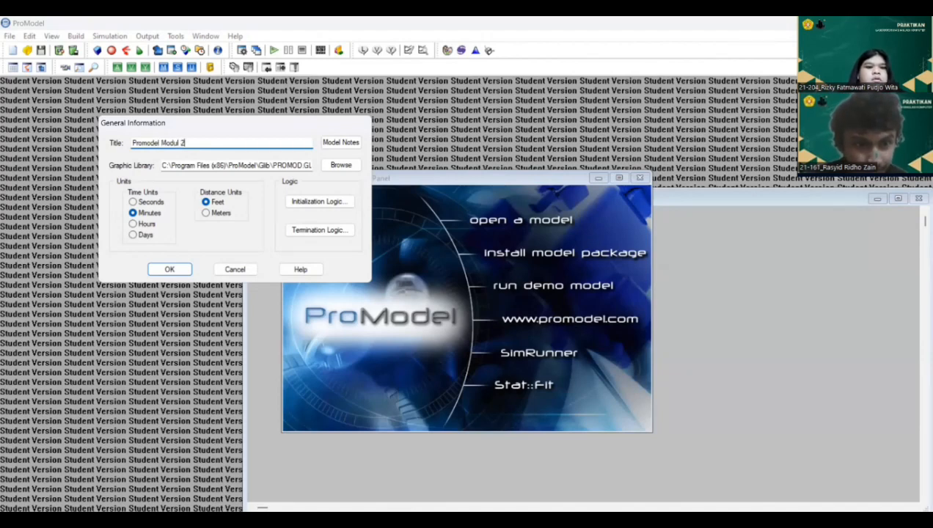
key(Return)
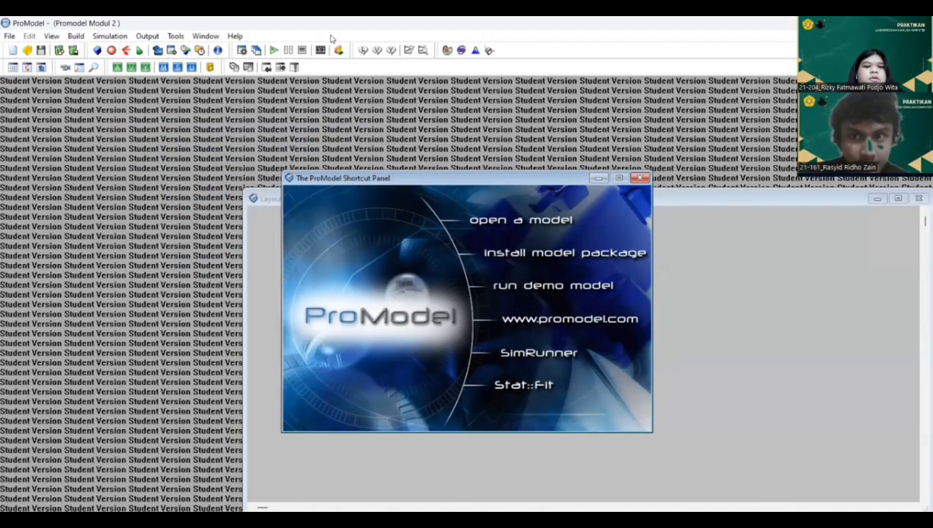
click(597, 178)
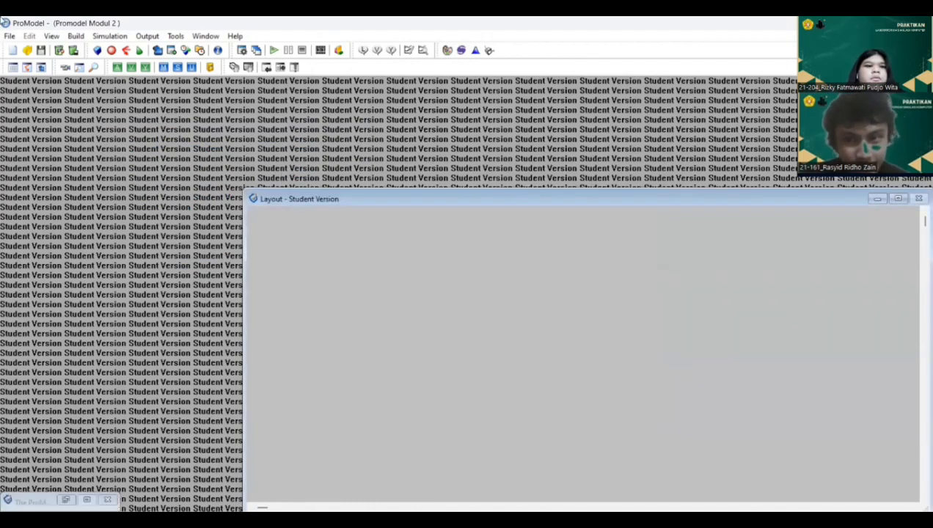
Open the location definitions and place an enlarged grey block location in the upper-left area of the layout
click(76, 36)
click(92, 52)
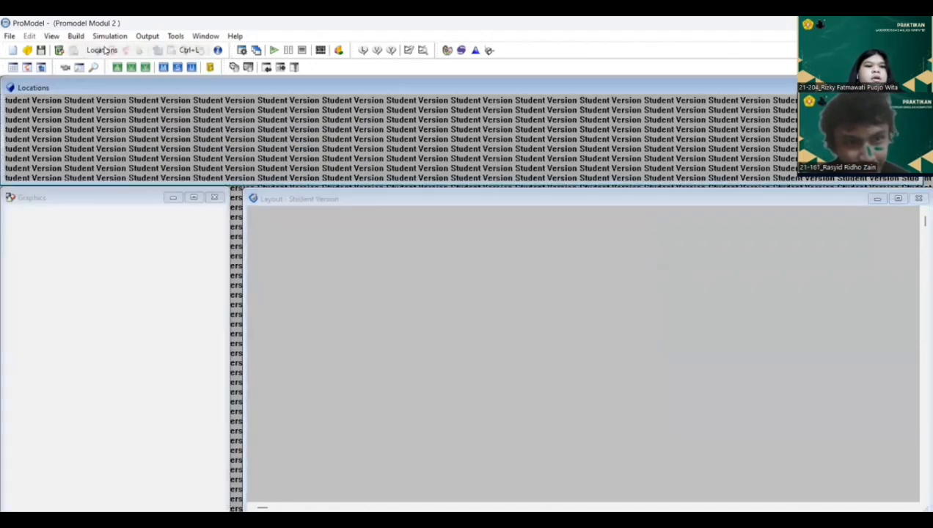
click(141, 197)
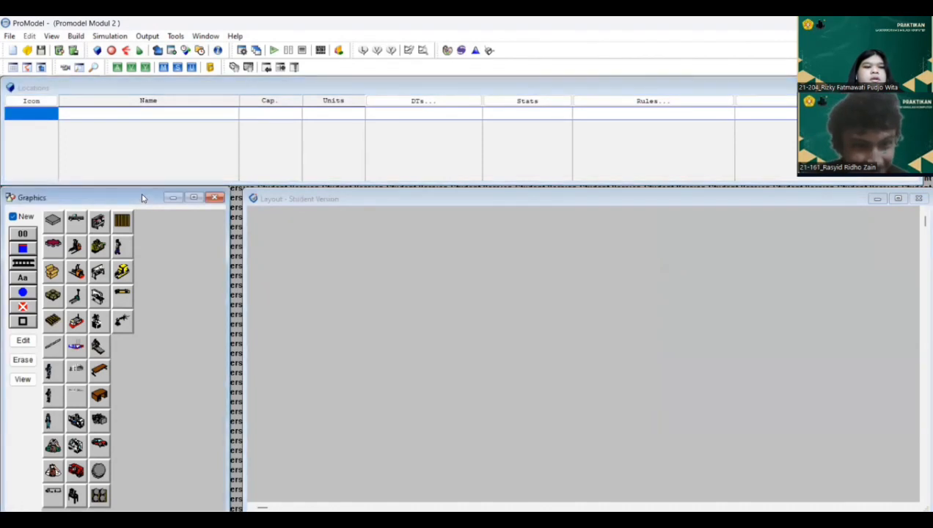
drag(143, 198, 146, 197)
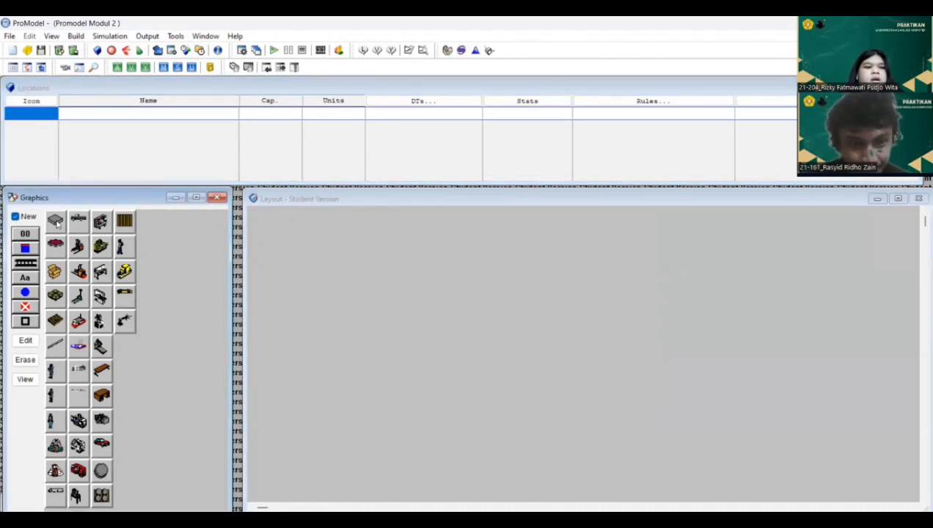
click(55, 221)
click(317, 252)
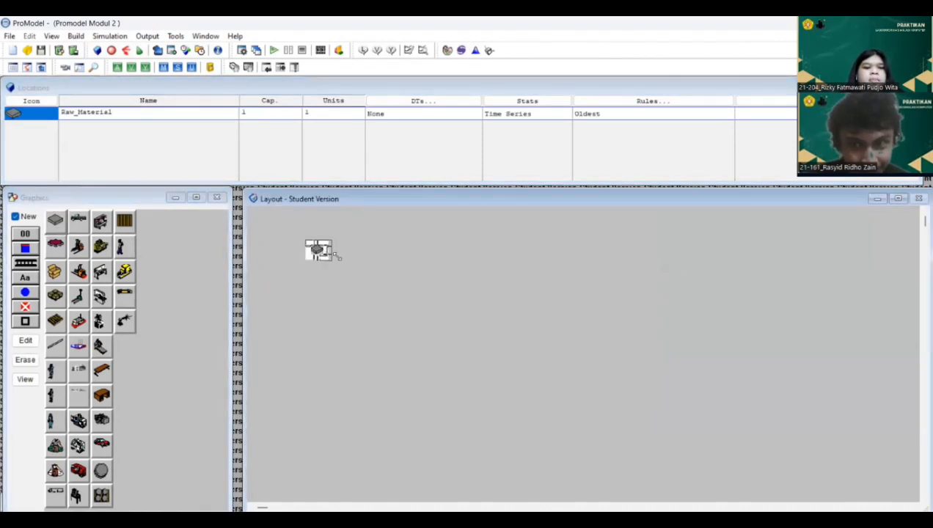
drag(338, 255, 387, 304)
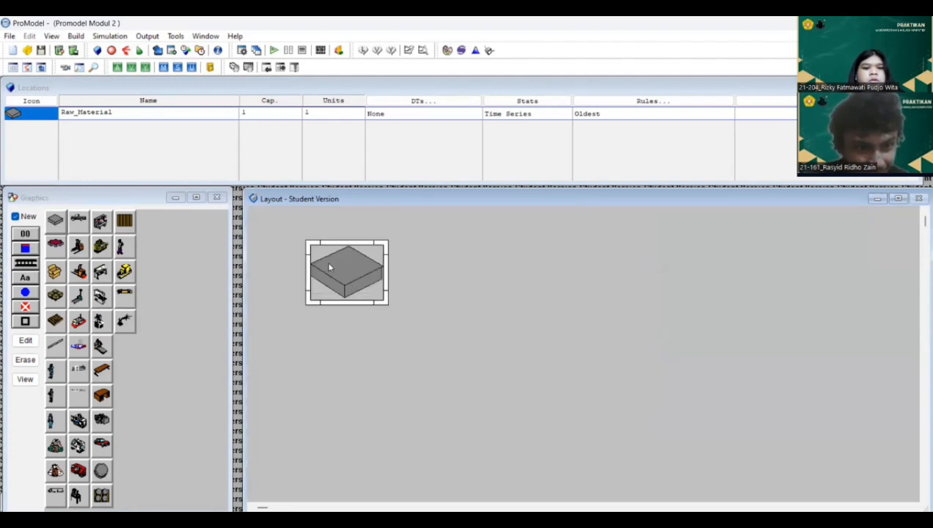
drag(330, 267, 313, 251)
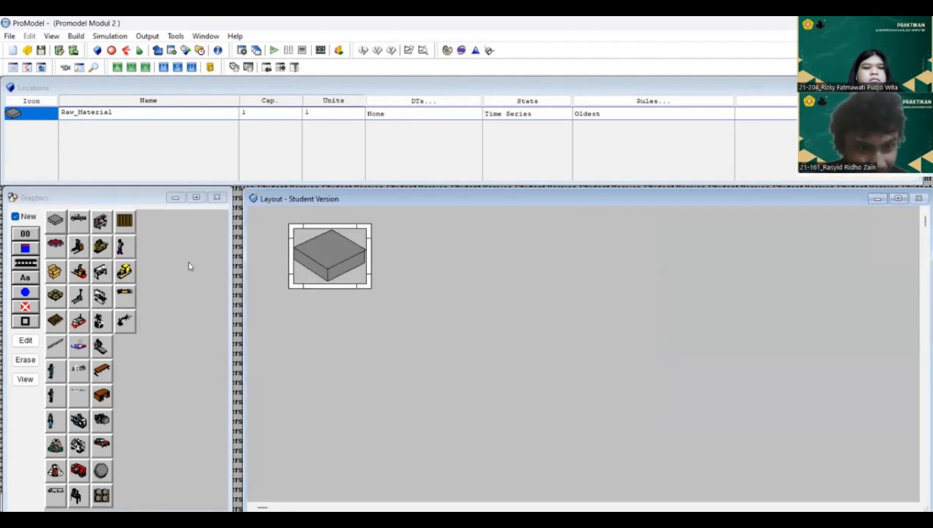
Turn off creation of new locations and add a name label beneath the grey block
click(27, 217)
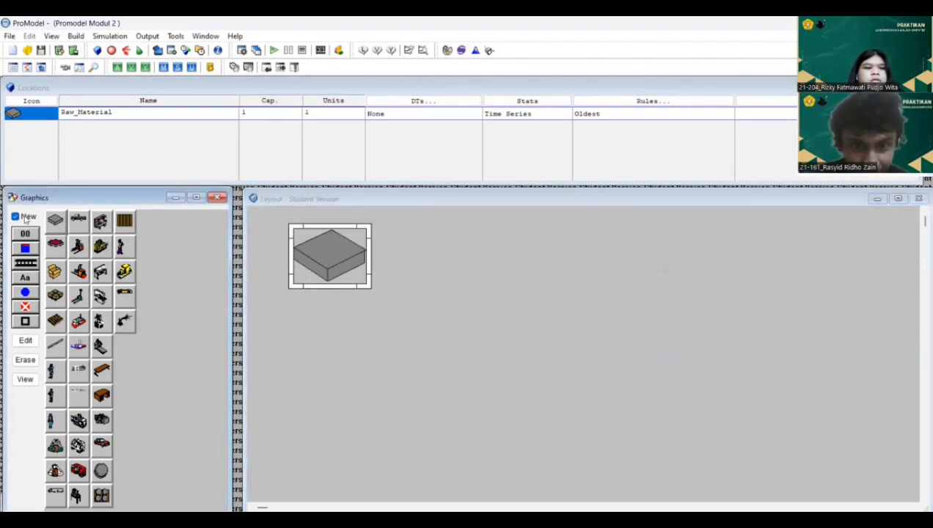
click(27, 280)
click(329, 295)
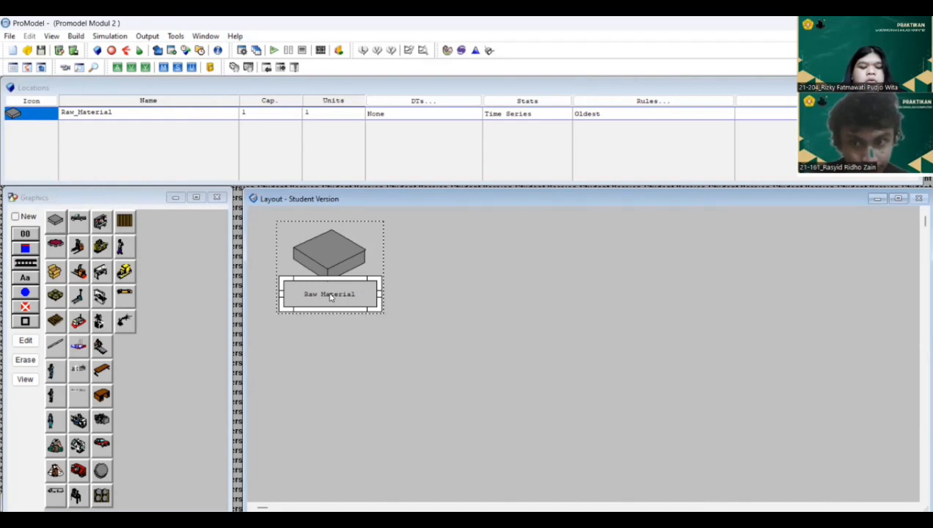
Rename the grey block location as Pembuatan_Pola_Tanaman
click(133, 113)
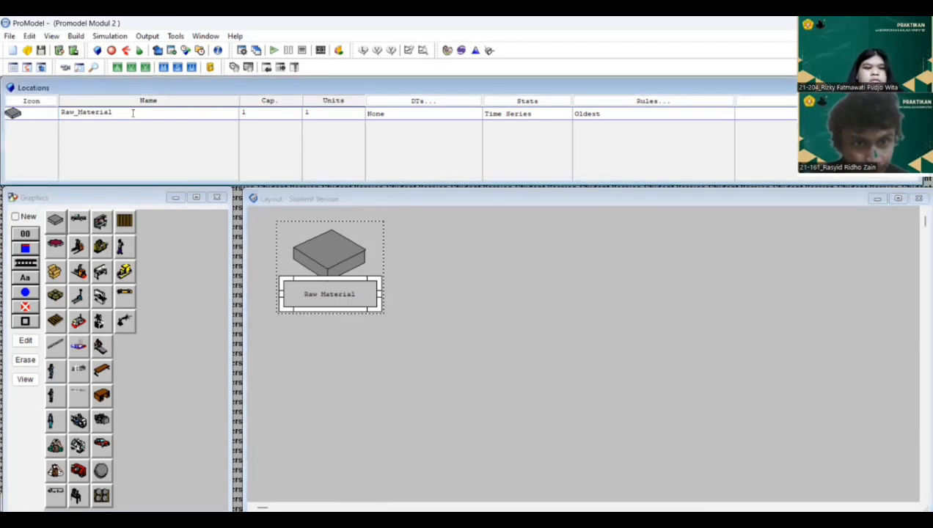
key(BackSpace)
key(BackSpace)
key(BackSpace)
key(BackSpace)
key(BackSpace)
key(BackSpace)
key(BackSpace)
key(BackSpace)
key(BackSpace)
key(BackSpace)
key(BackSpace)
key(BackSpace)
text(pem)
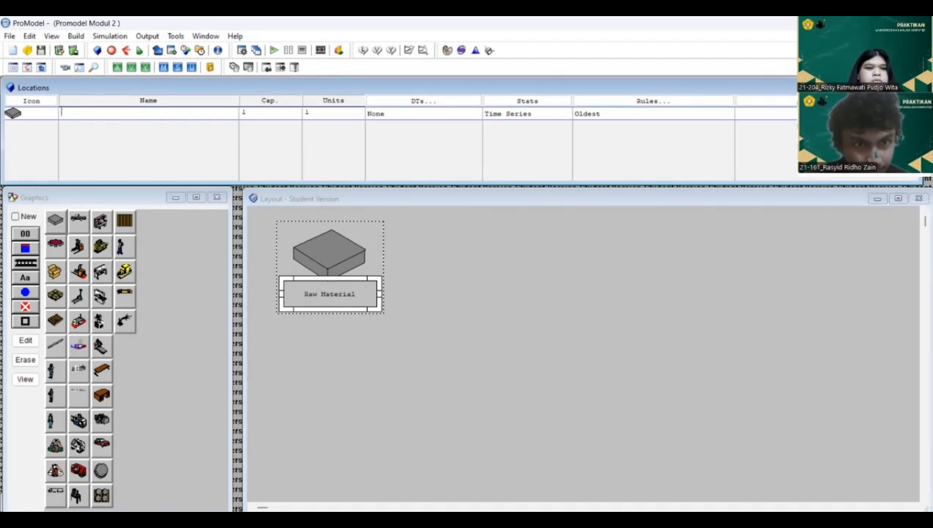
text(buatan_)
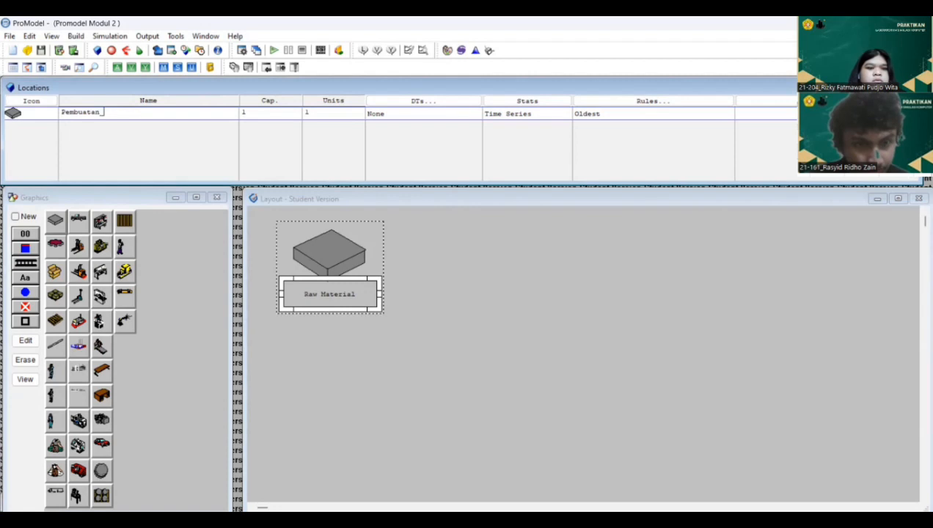
text(Pola)
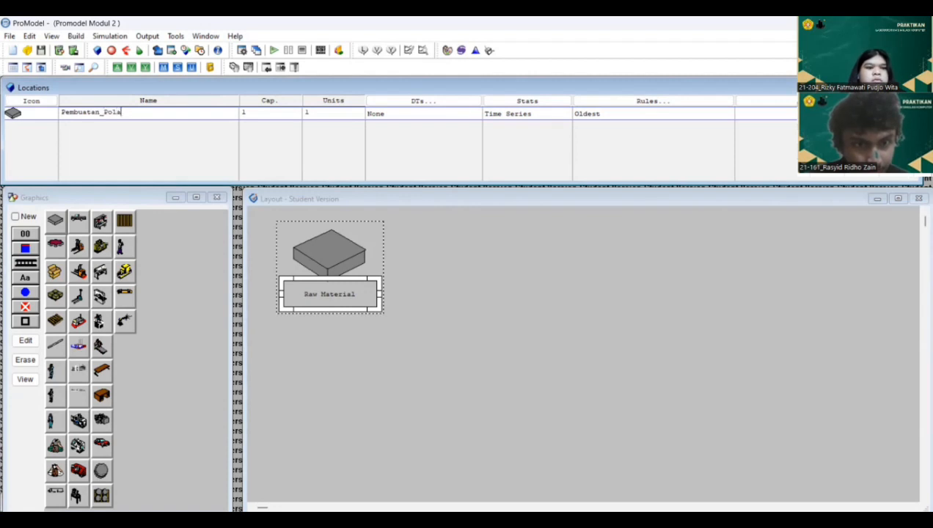
text(_Tanaman)
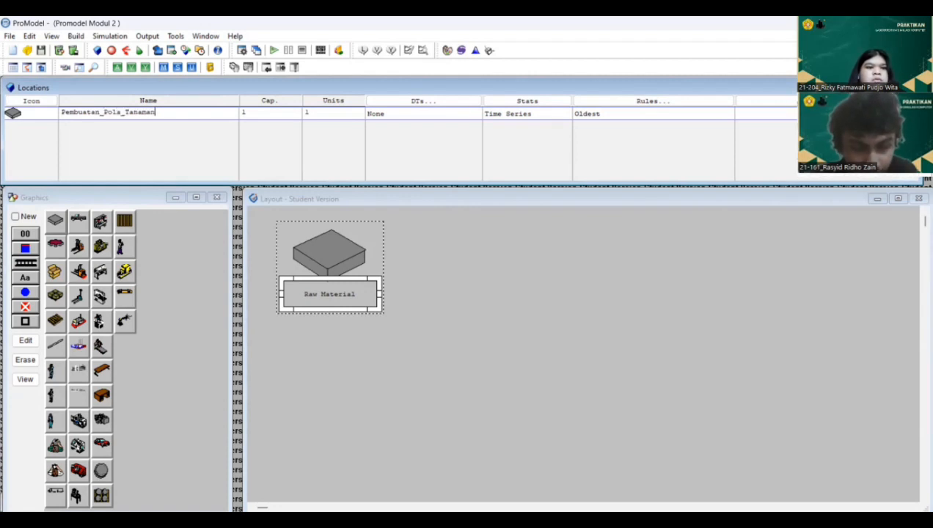
key(Return)
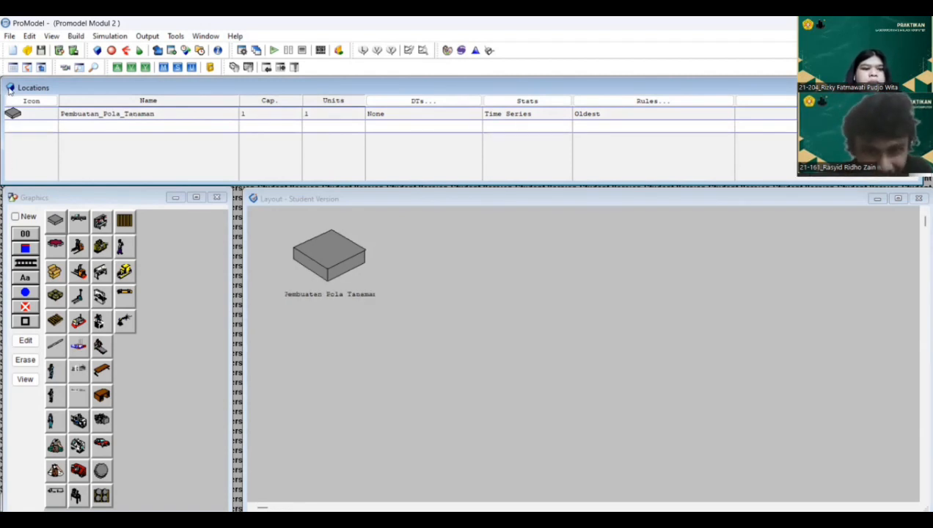
Place an enlarged wooden pallet location beside the grey block and add a name label beneath it
click(55, 323)
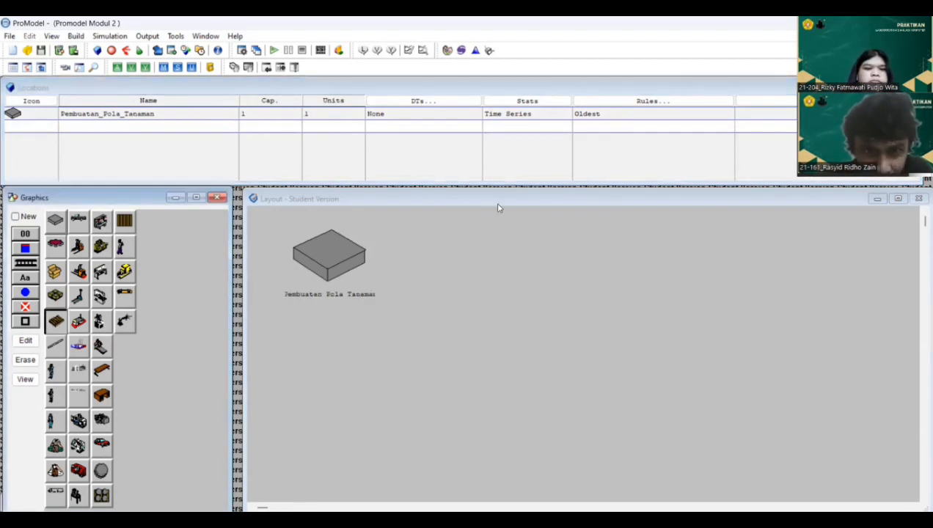
click(431, 240)
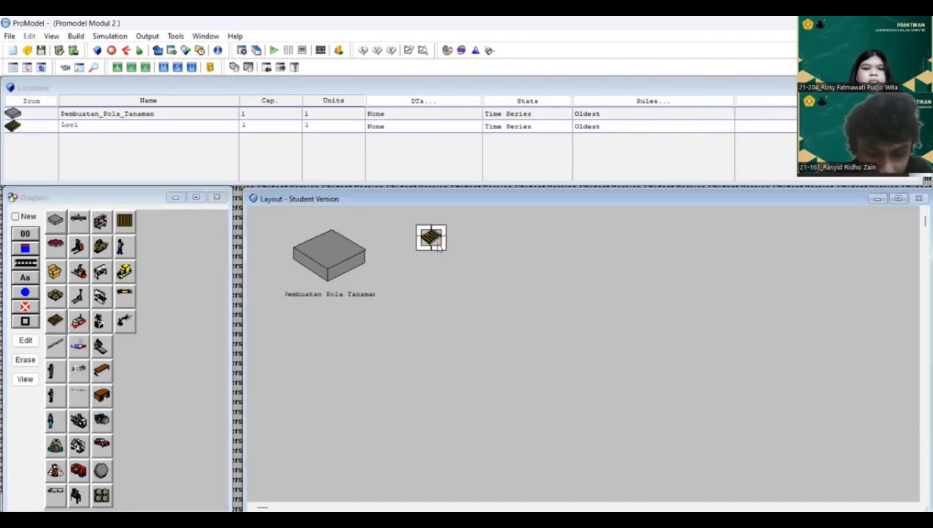
drag(444, 250, 495, 291)
click(26, 277)
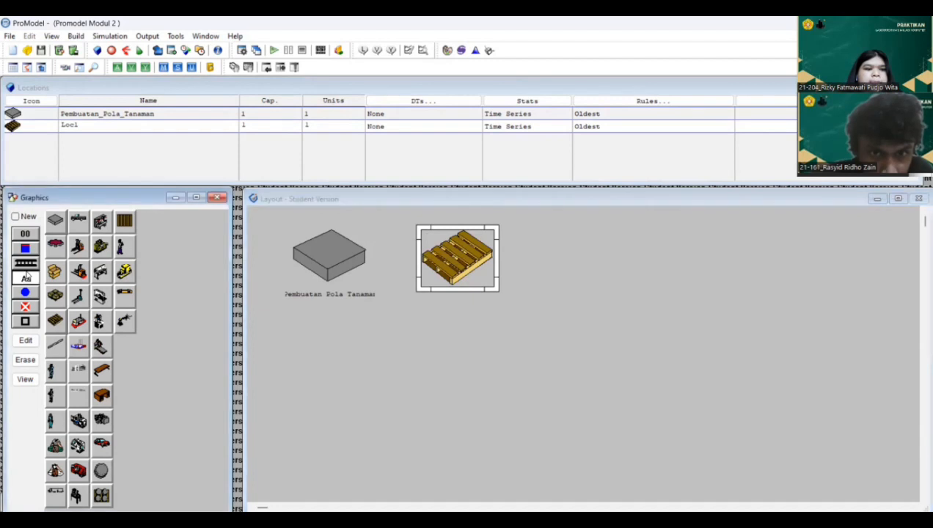
click(456, 297)
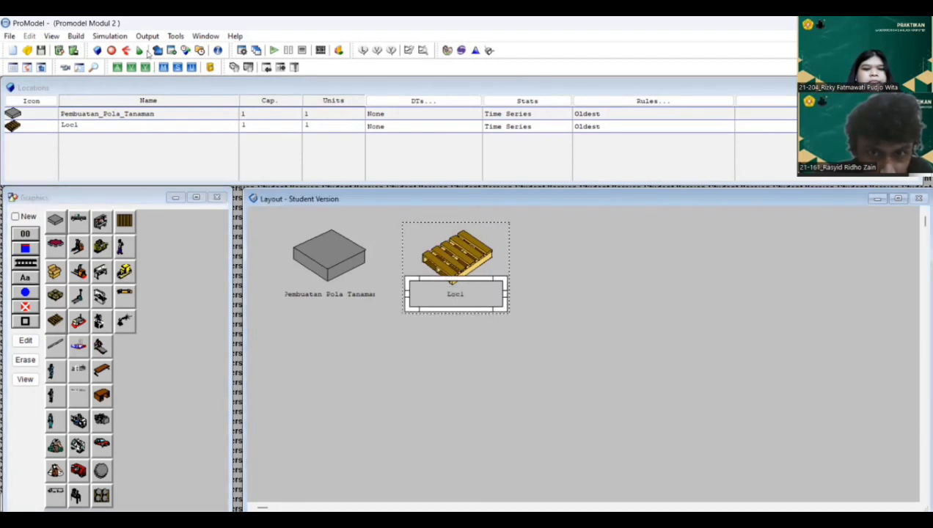
Rename the pallet location as Penanaman_Bibit
click(103, 125)
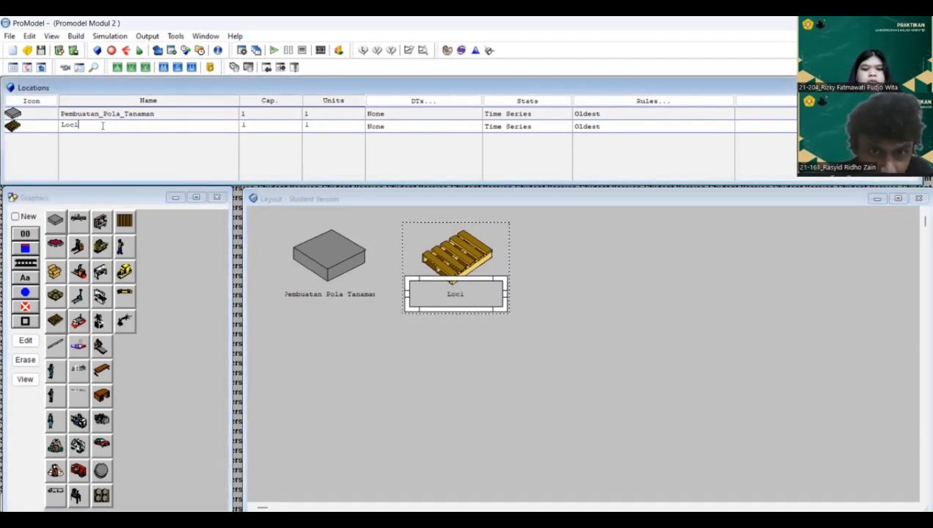
key(BackSpace)
key(BackSpace)
key(BackSpace)
key(BackSpace)
key(BackSpace)
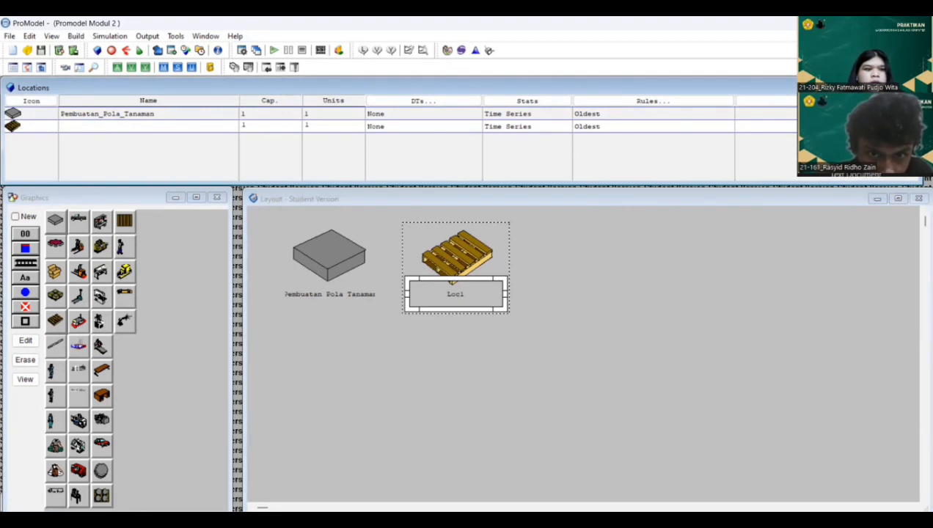
text(Pen)
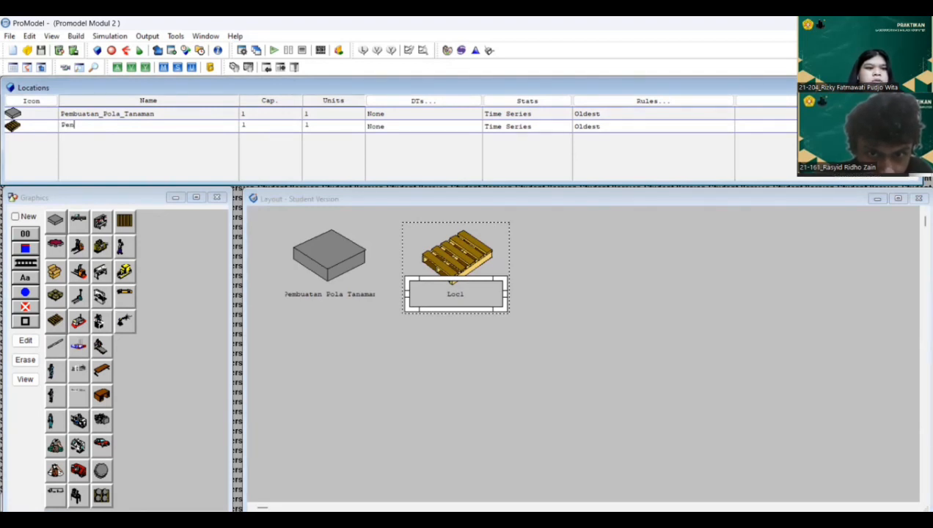
text(anaman_)
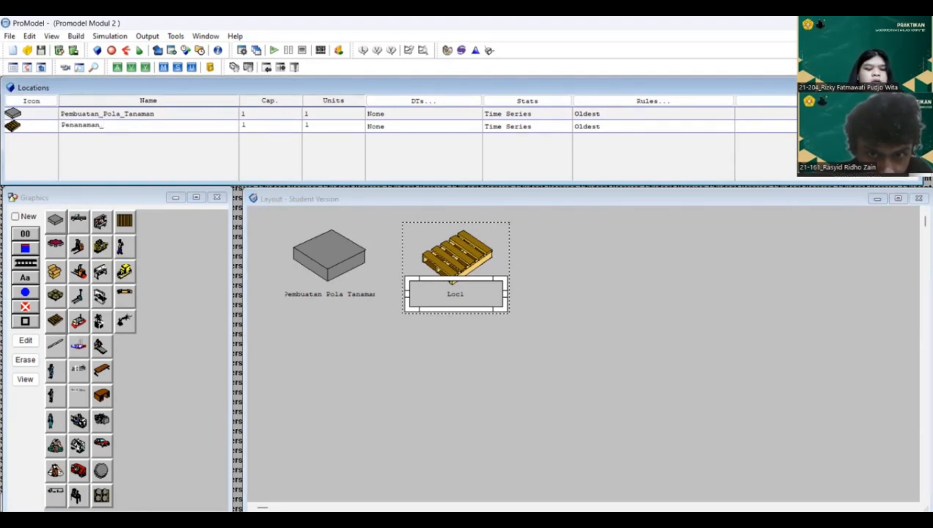
text(Bibit)
key(Return)
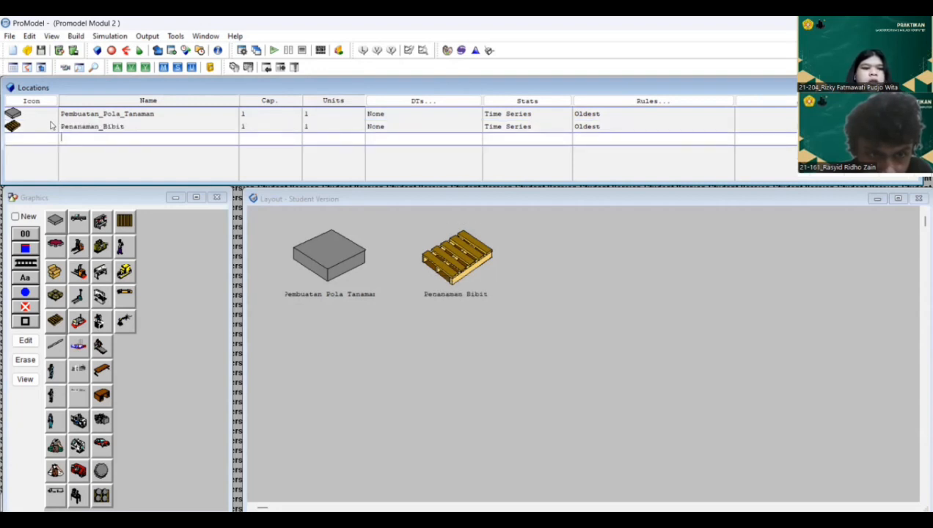
Place an enlarged orange forklift location beside the pallet and add a name label beneath it
click(79, 273)
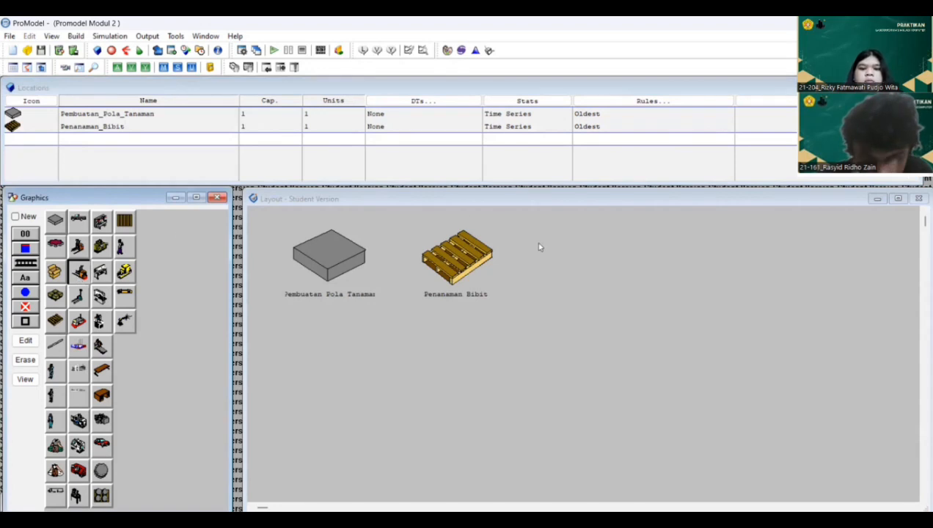
click(574, 258)
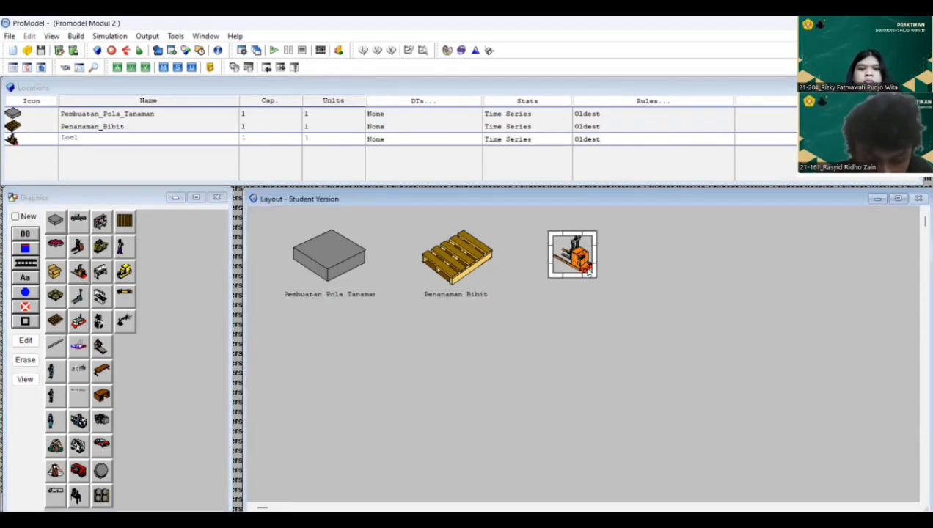
mouse_move(593, 274)
mouse_down()
mouse_move(605, 291)
mouse_move(598, 275)
mouse_up()
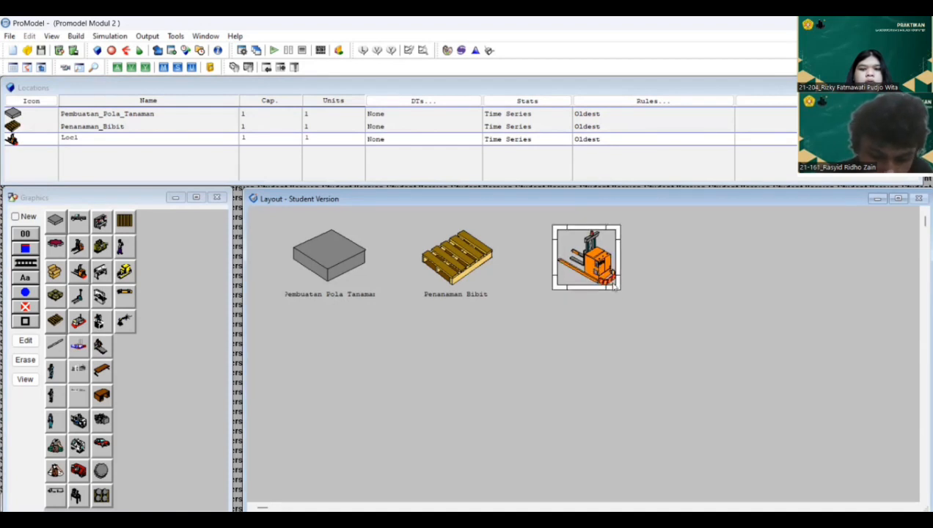
click(26, 278)
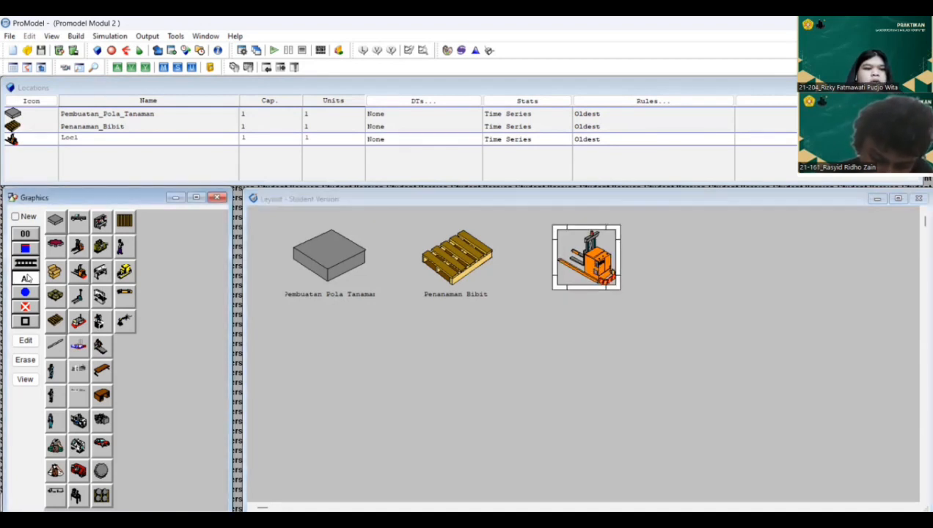
click(585, 297)
Rename the orange forklift location as Pemupukan_Tanaman
click(102, 143)
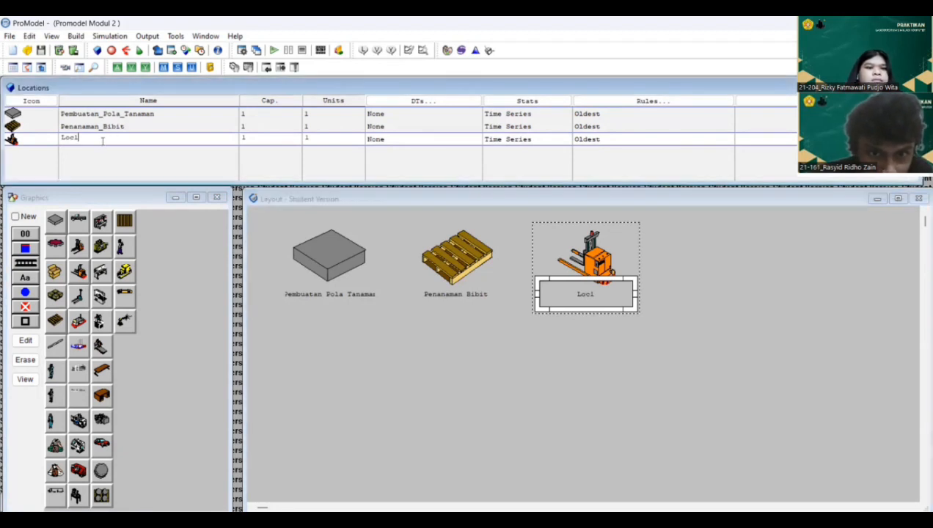
key(BackSpace)
key(BackSpace)
key(BackSpace)
key(BackSpace)
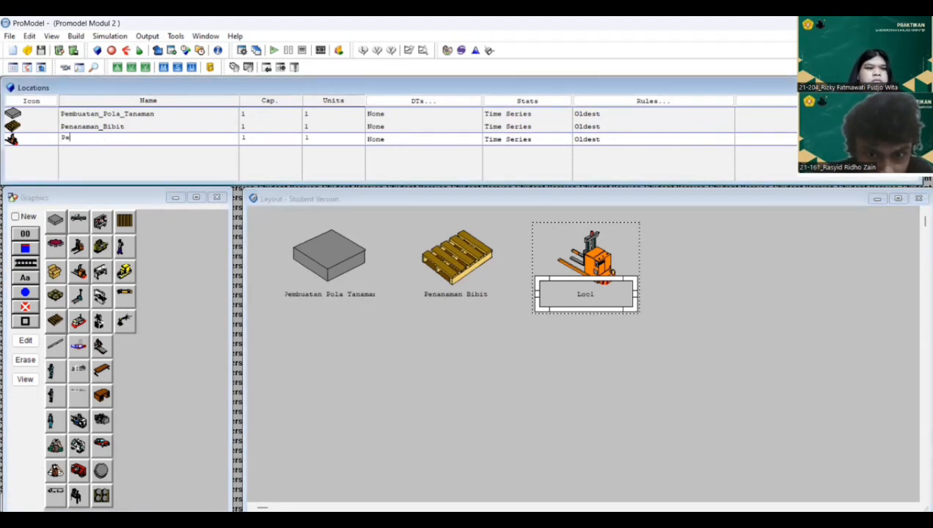
text(Pemupulan)
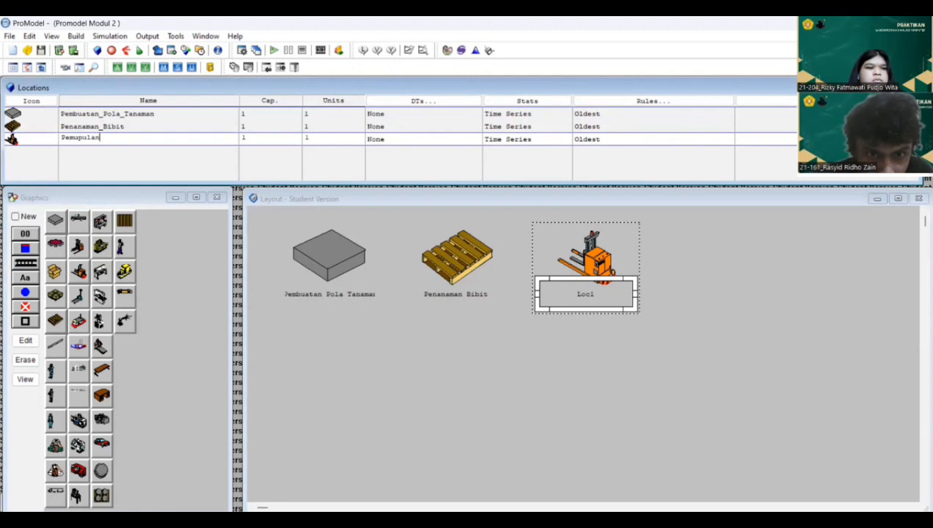
key(BackSpace)
key(BackSpace)
key(BackSpace)
text(k)
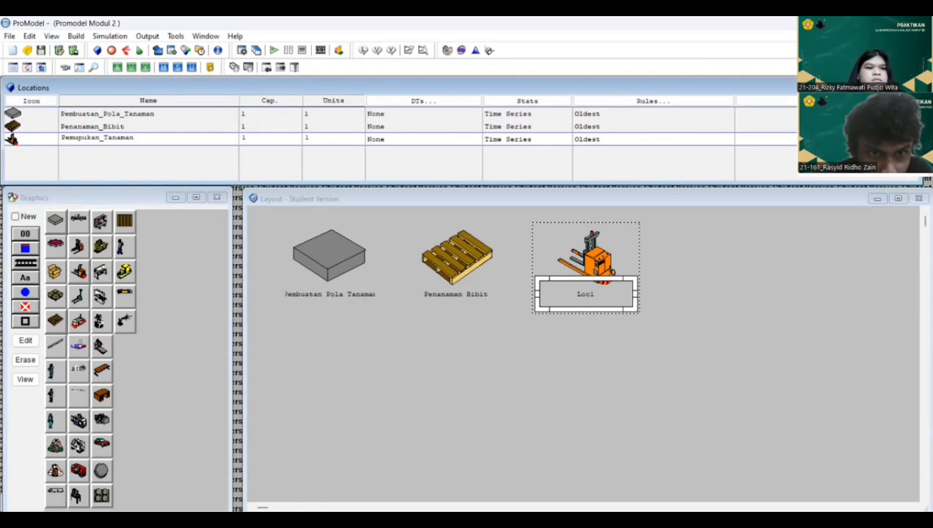
text(an_Tanaman)
key(Return)
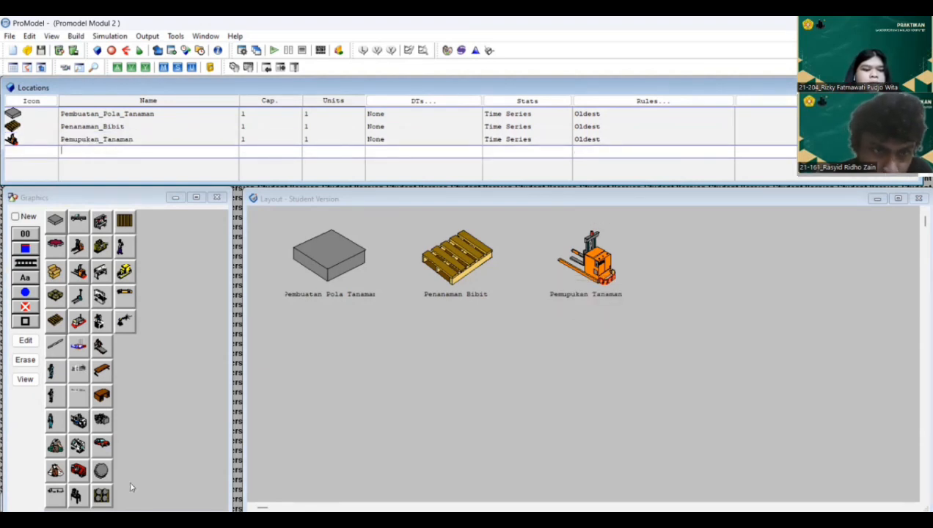
Place an enlarged location with the four-drum pallet graphic below the forklift and add a name label beneath it
click(102, 496)
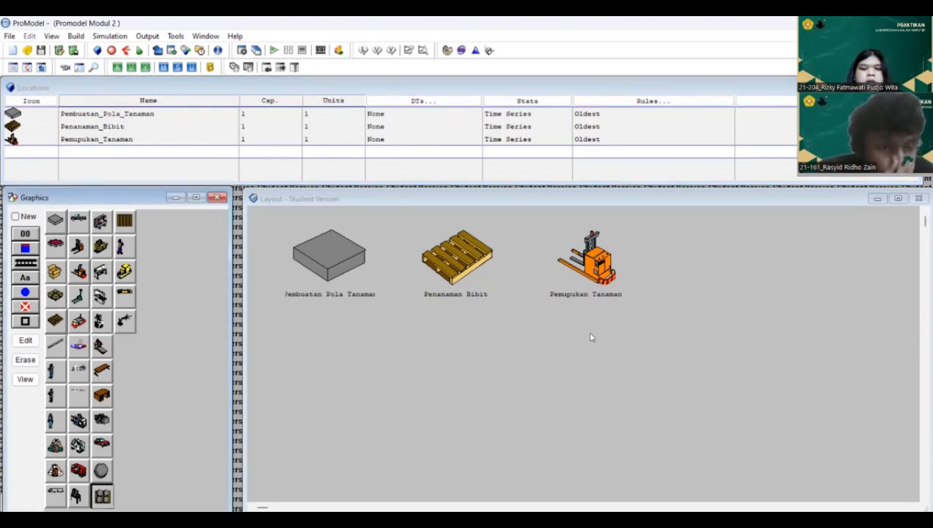
click(584, 366)
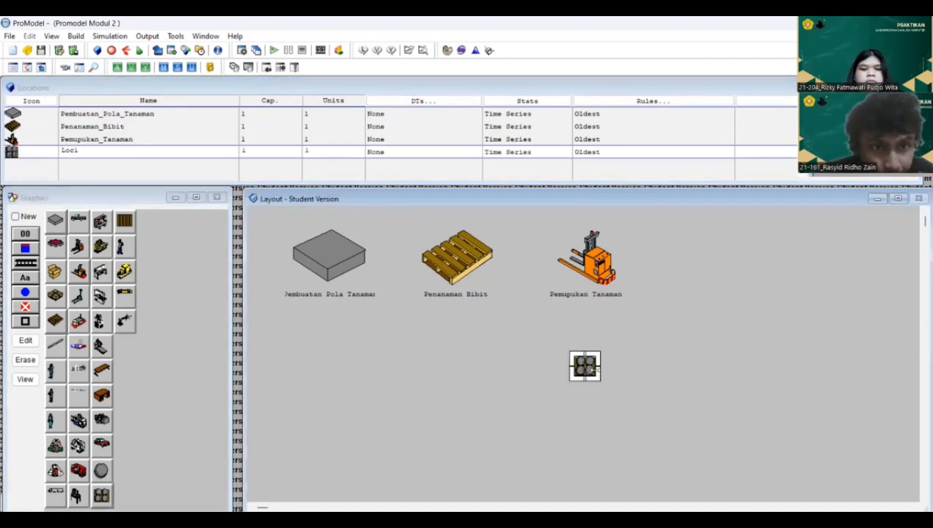
drag(596, 372, 660, 404)
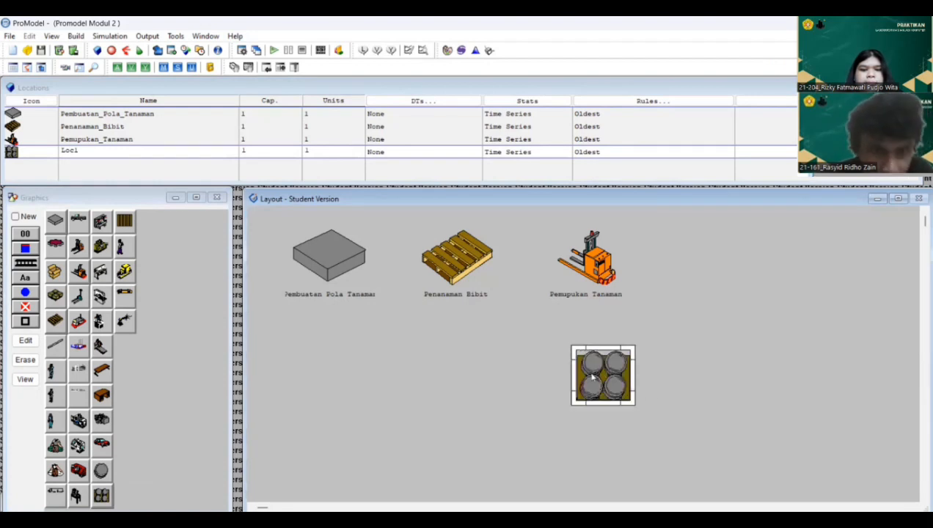
drag(592, 376, 585, 369)
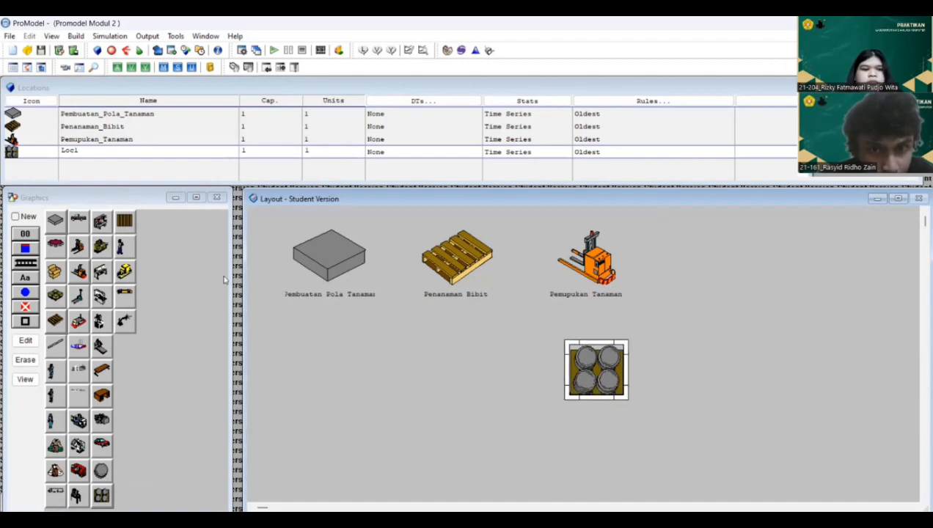
click(20, 280)
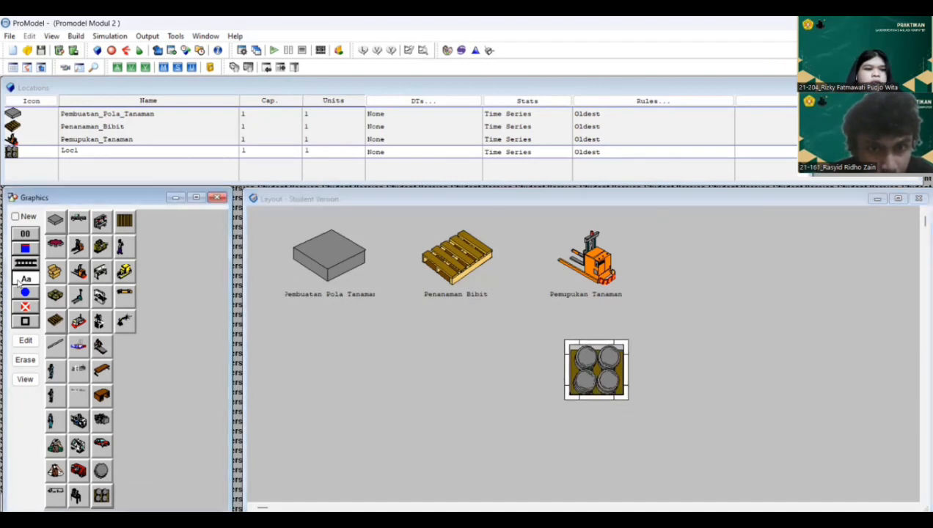
click(597, 404)
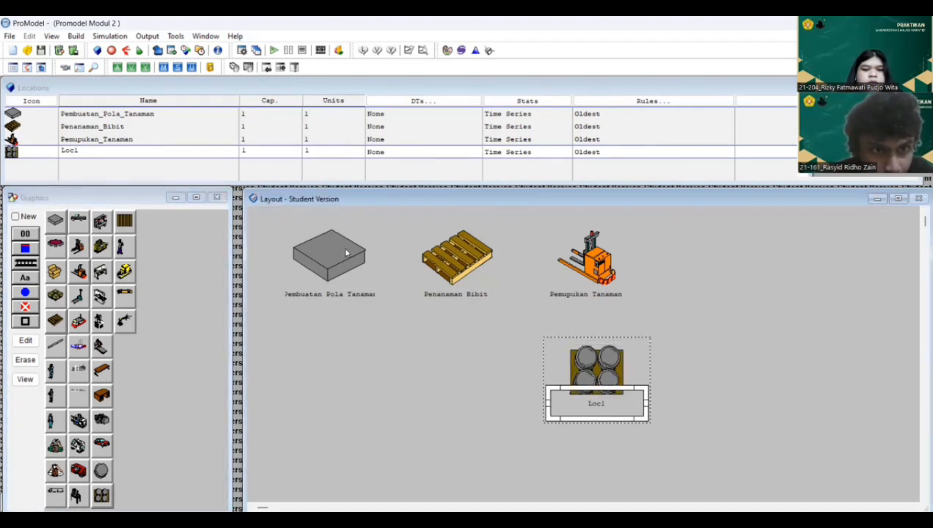
Rename the four-drum pallet location as Pemberantasan_Hama
click(122, 154)
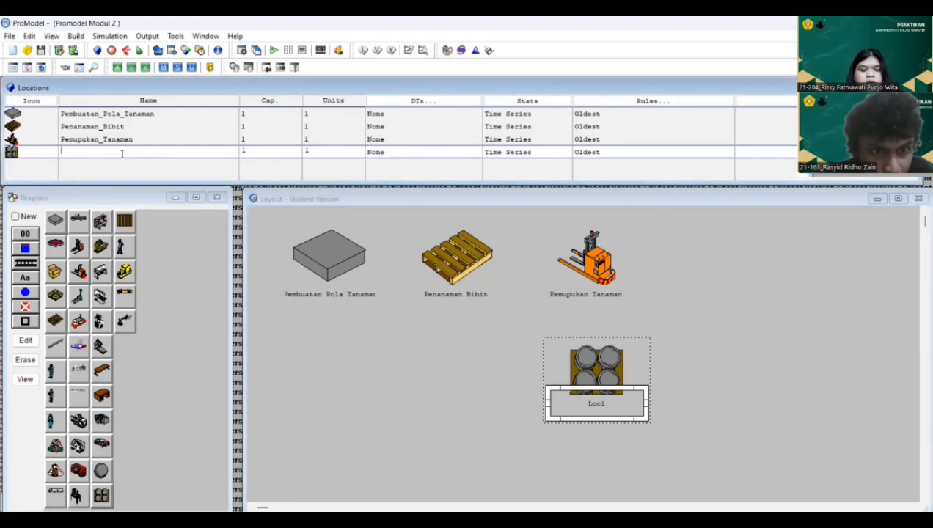
text(Pembe)
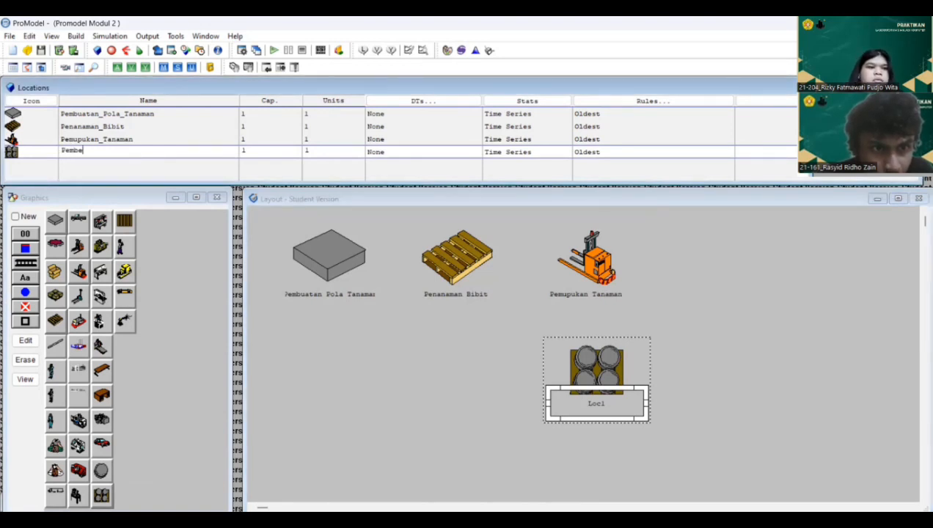
text(rantasan_Hama)
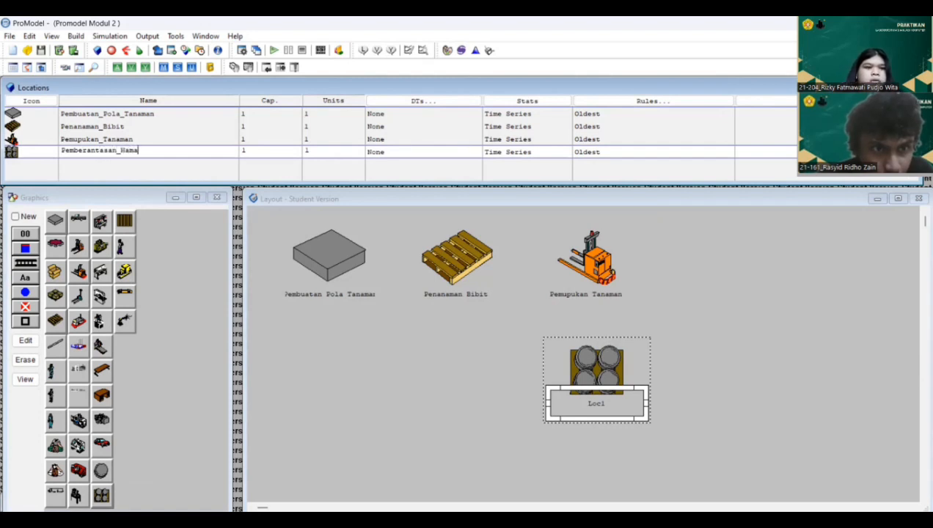
key(Return)
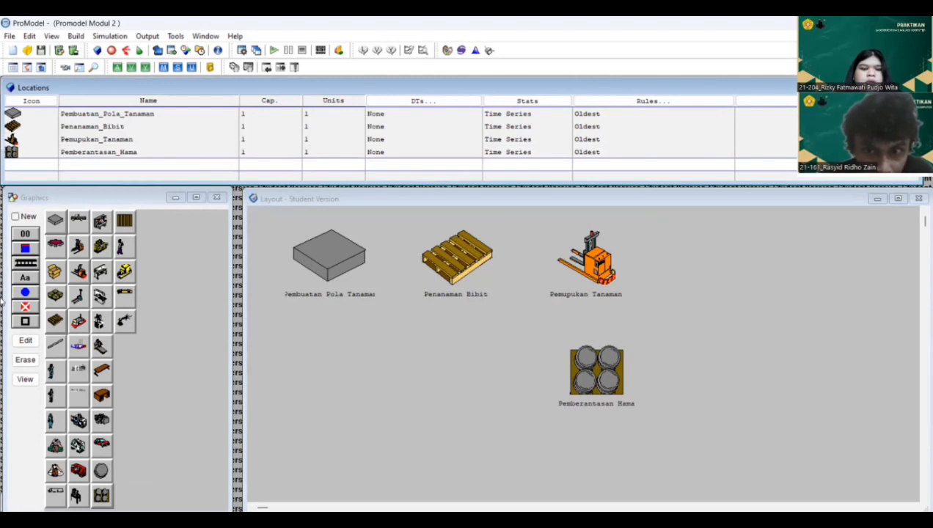
Place an enlarged yellow vehicle location below the wooden pallet and add a name label beneath it
click(125, 272)
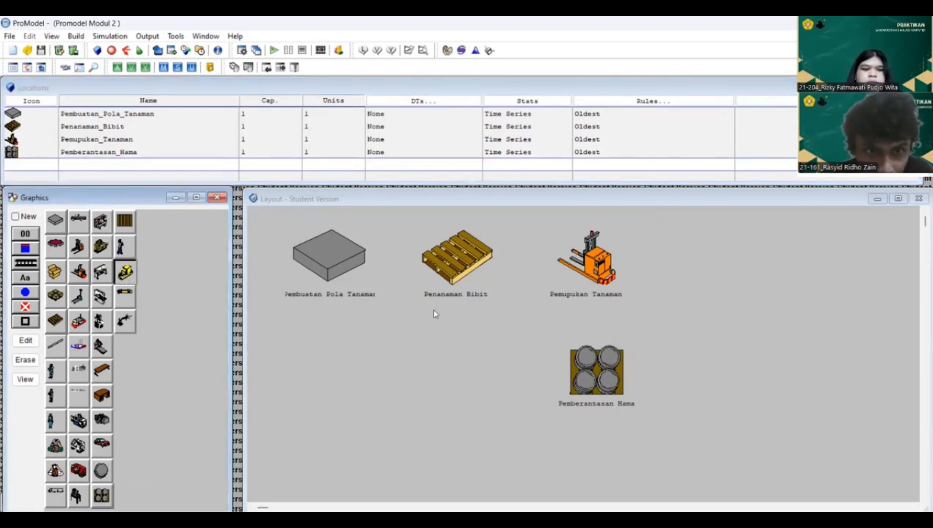
click(448, 348)
drag(467, 364, 501, 401)
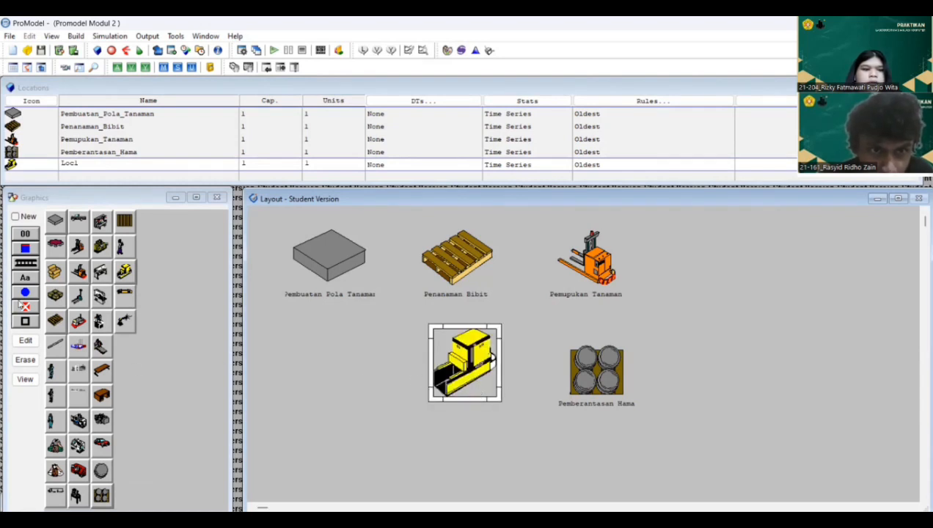
click(29, 282)
click(462, 405)
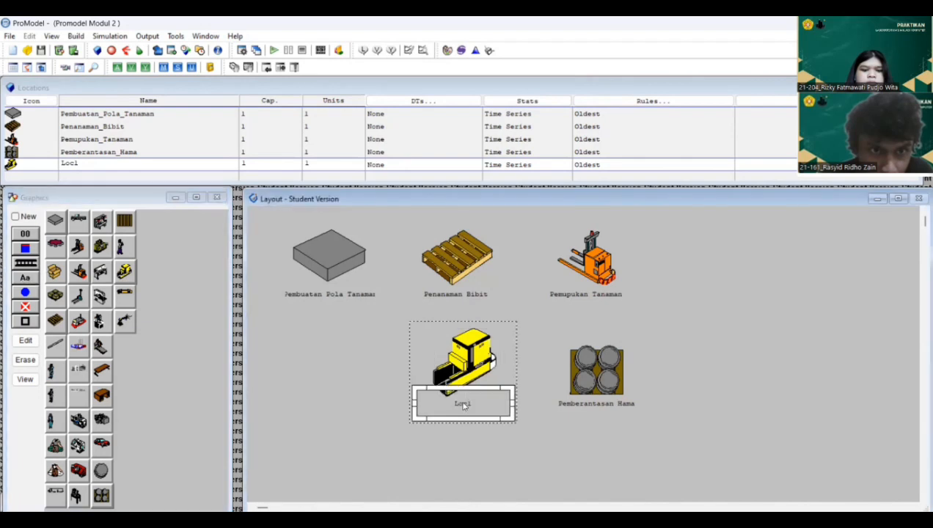
Rename the yellow vehicle location as Panen_Tanaman
click(121, 165)
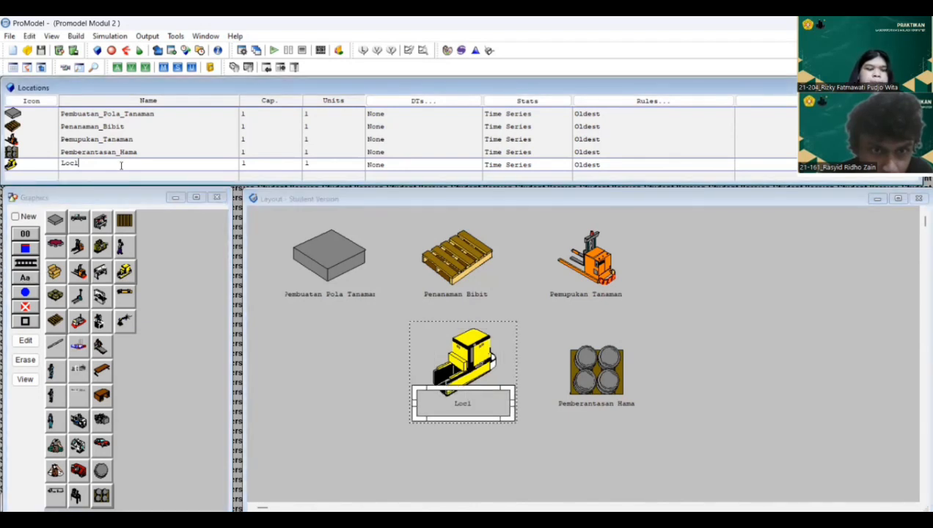
text(Pan)
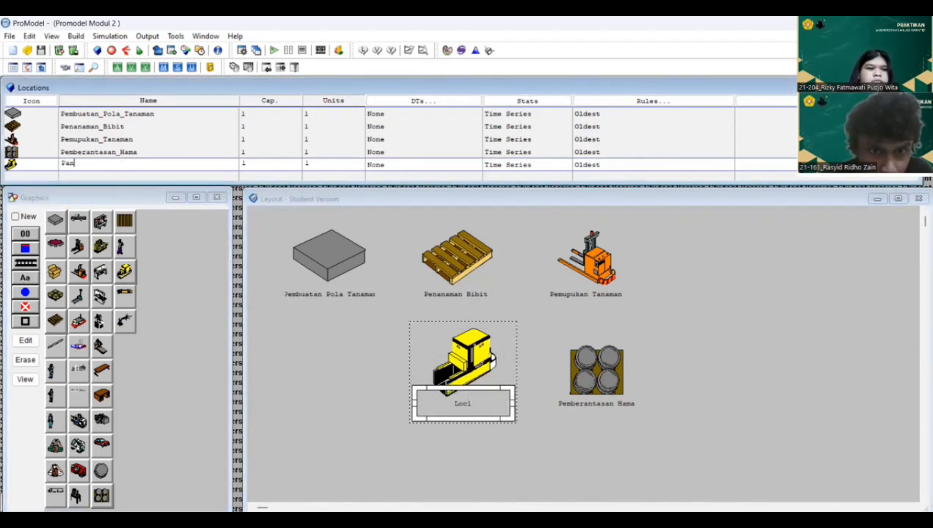
text(en_Tnaanaman)
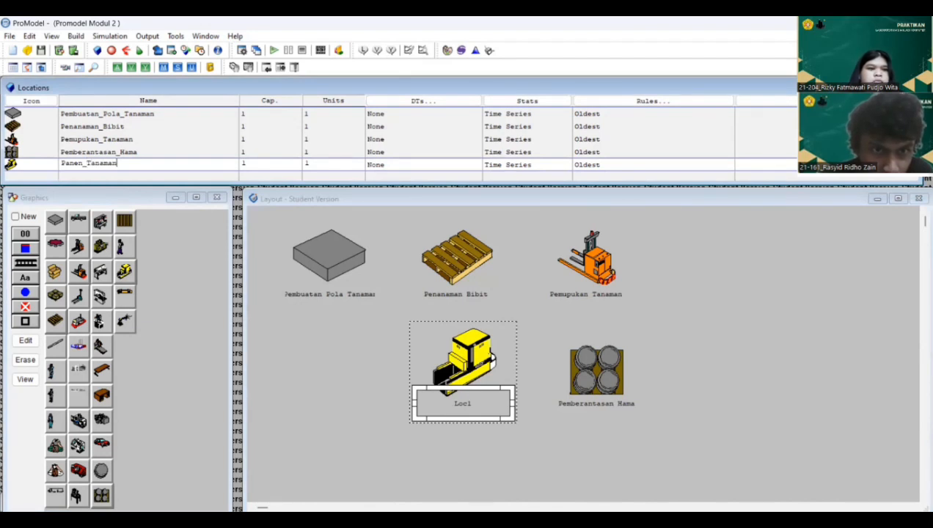
key(Return)
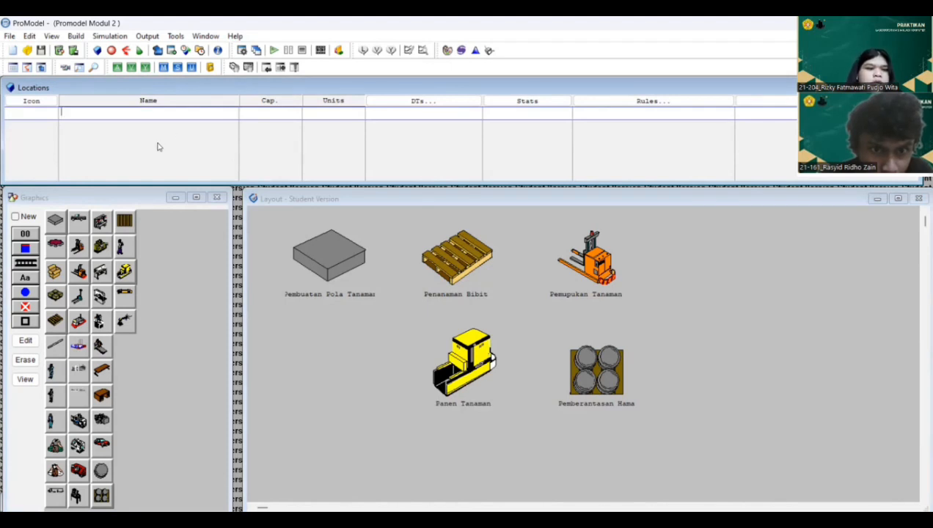
Place an enlarged location with the walking inspector graphic below the grey block and add a name label beneath it
click(122, 247)
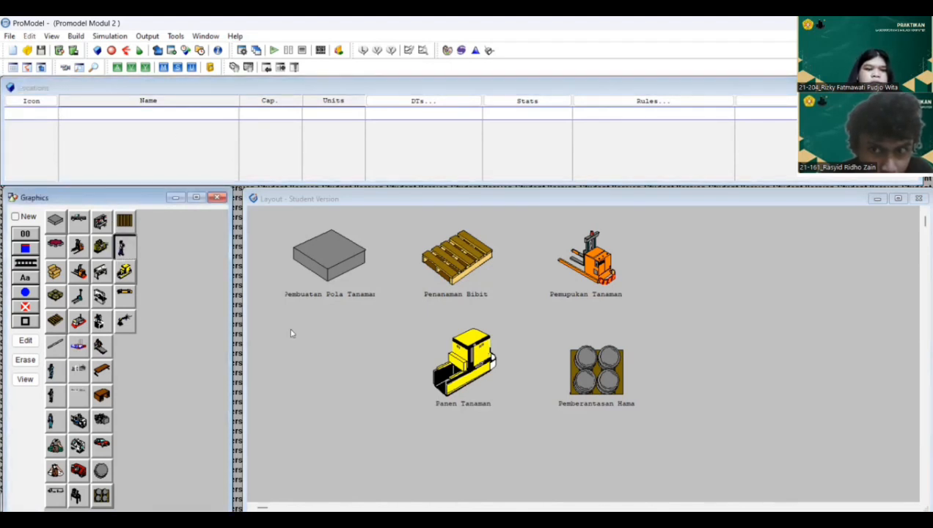
click(329, 353)
drag(341, 369, 396, 406)
drag(343, 389, 371, 411)
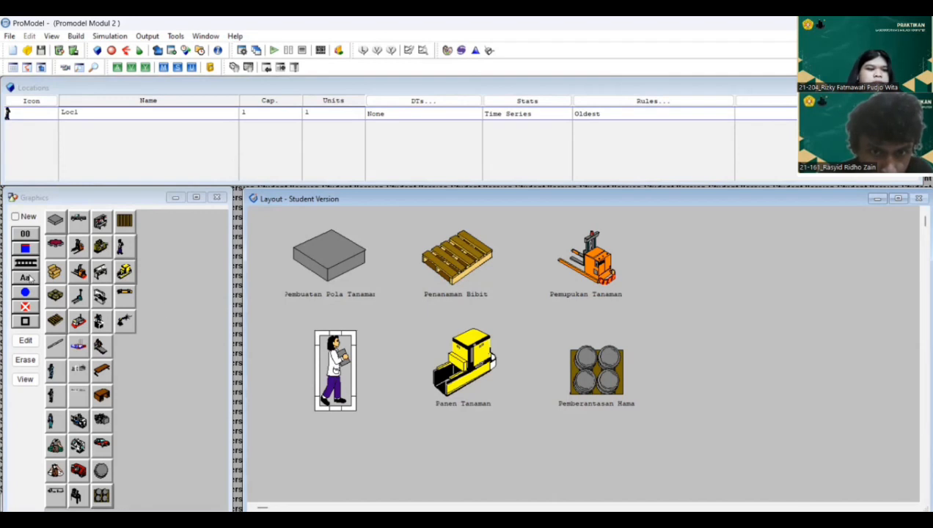
click(25, 277)
click(332, 416)
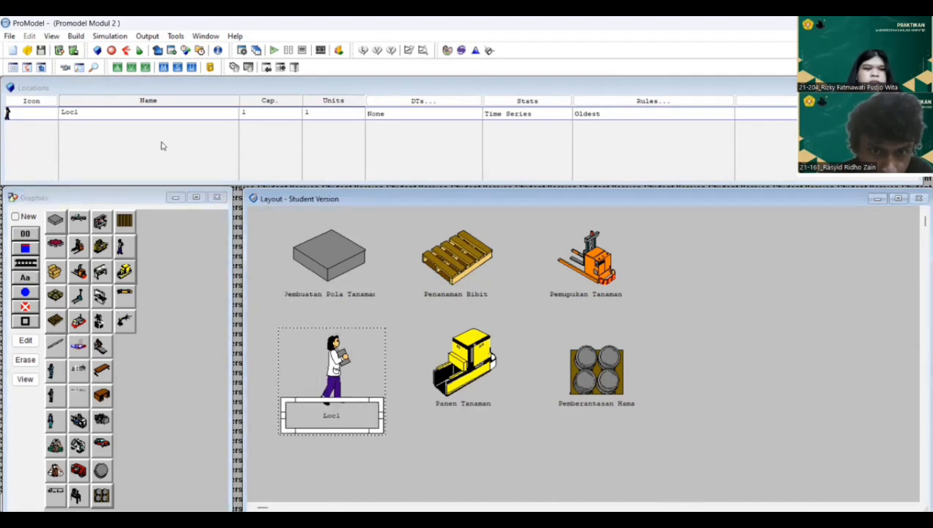
Rename the walking inspector location as Inspeksi
click(119, 113)
key(BackSpace)
key(BackSpace)
key(BackSpace)
key(BackSpace)
text(Inspe)
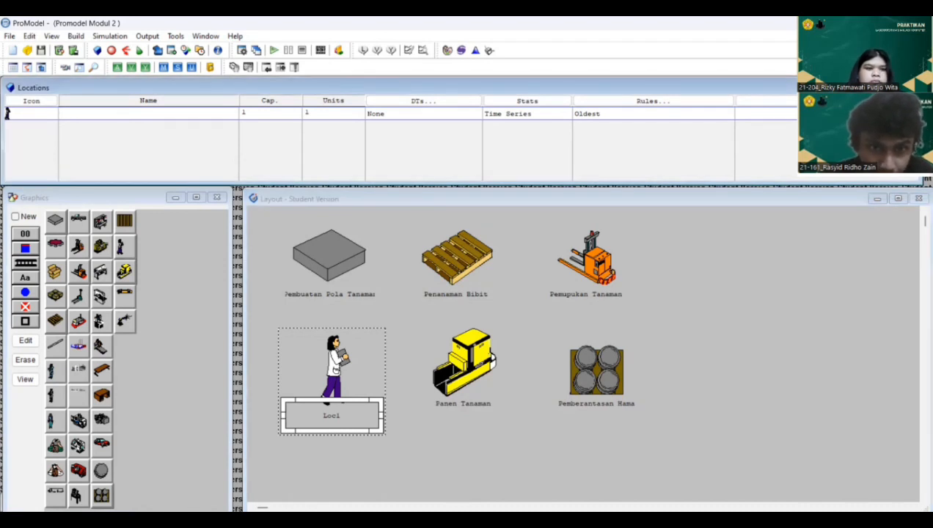
text(rsi)
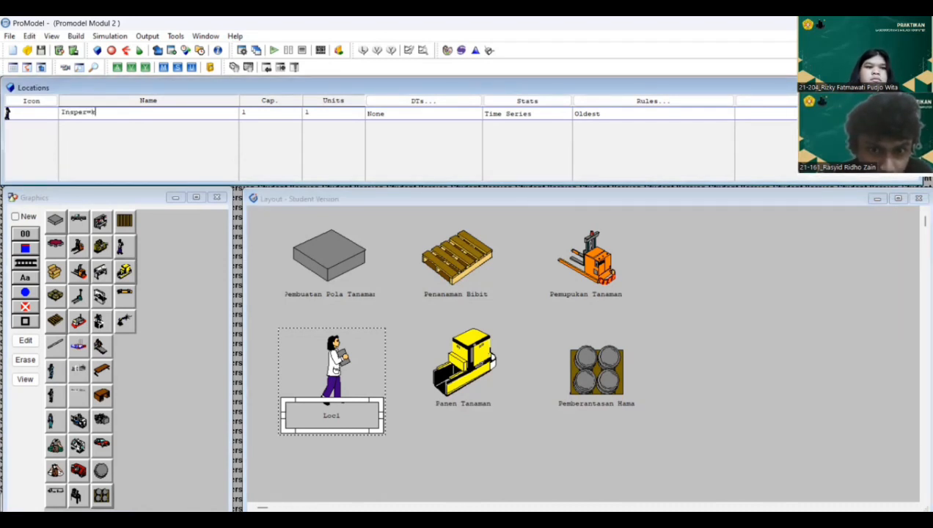
key(BackSpace)
key(BackSpace)
key(BackSpace)
text(ksi)
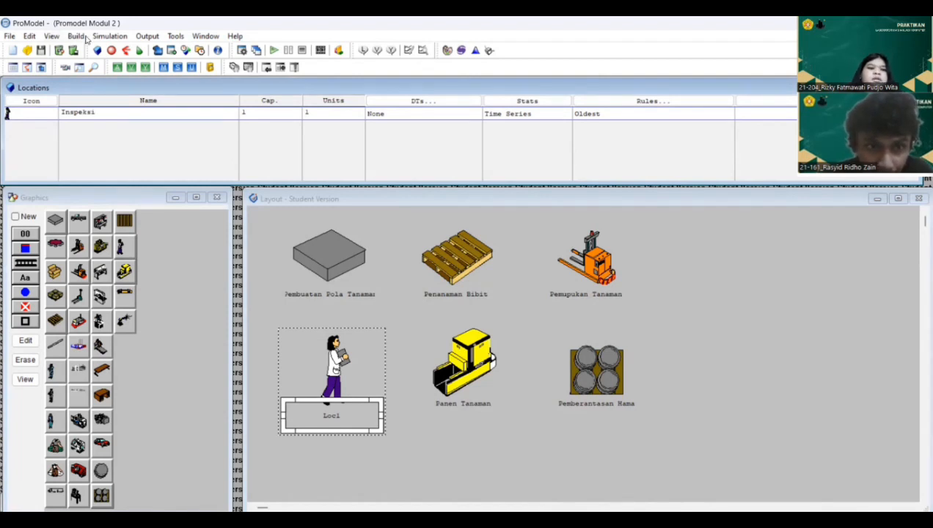
Move the Panen Tanaman label slightly lower beneath the yellow vehicle, level with the Inspeksi label
double_click(416, 401)
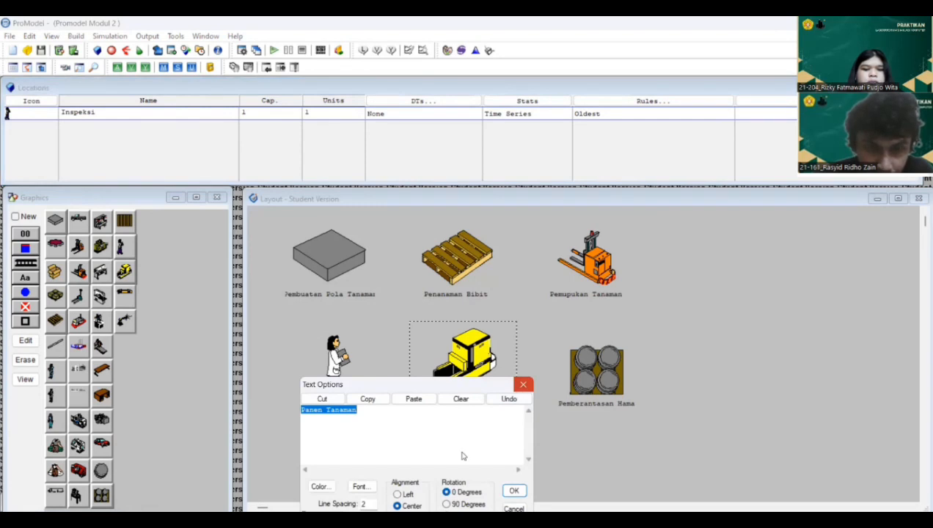
key(Return)
drag(503, 452, 458, 413)
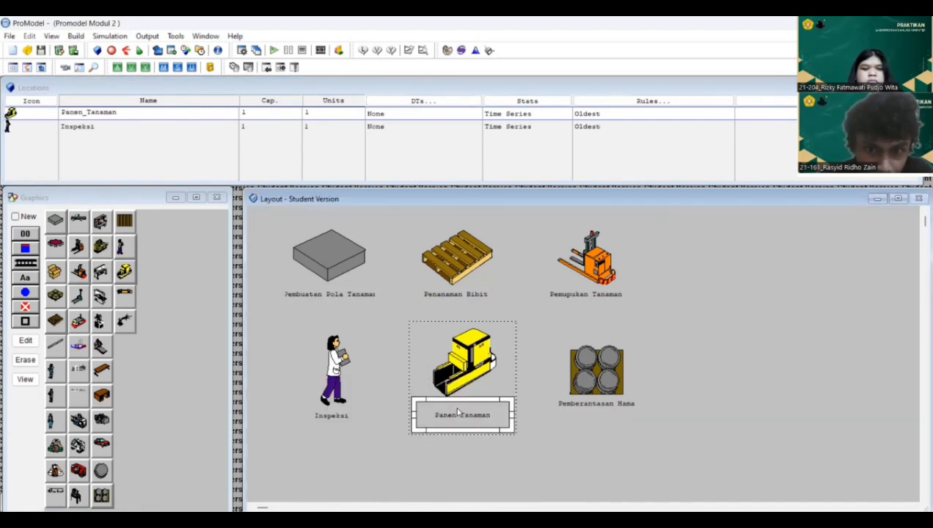
Open the model's entities definition and add two entities with the grey bar graphic
click(77, 36)
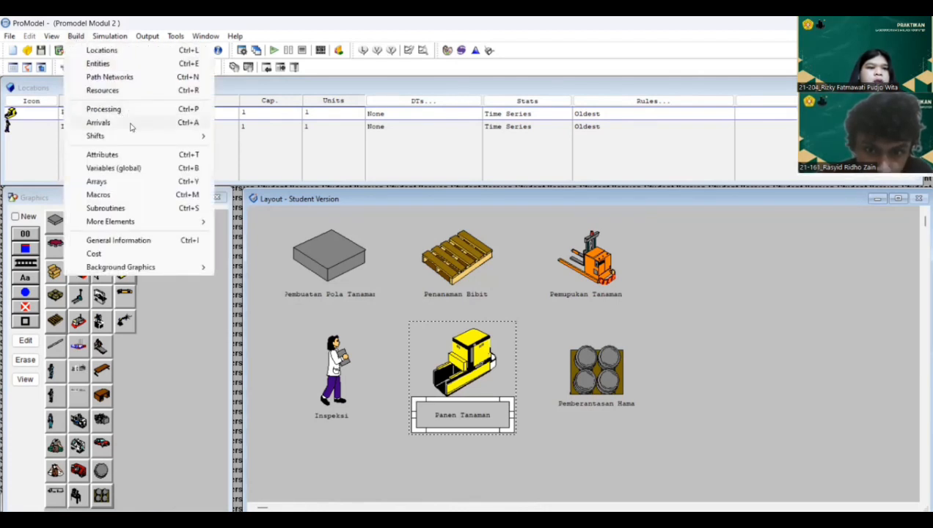
click(134, 63)
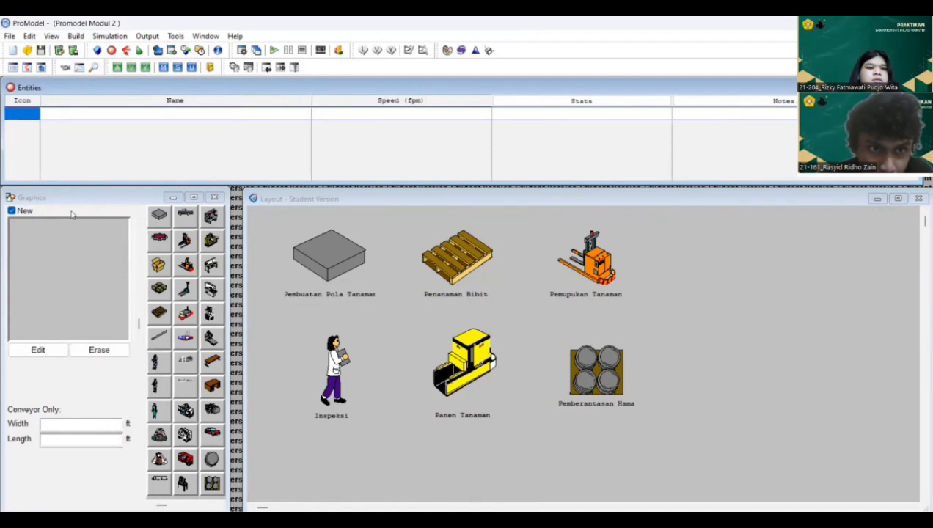
click(157, 339)
click(157, 339)
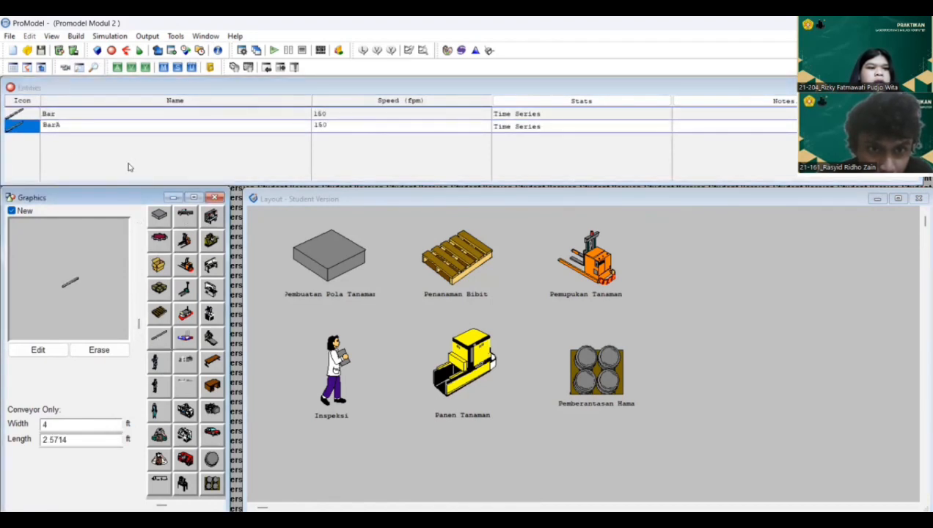
Try to remove the second entity by clearing its name
click(76, 126)
right_click(76, 129)
key(Escape)
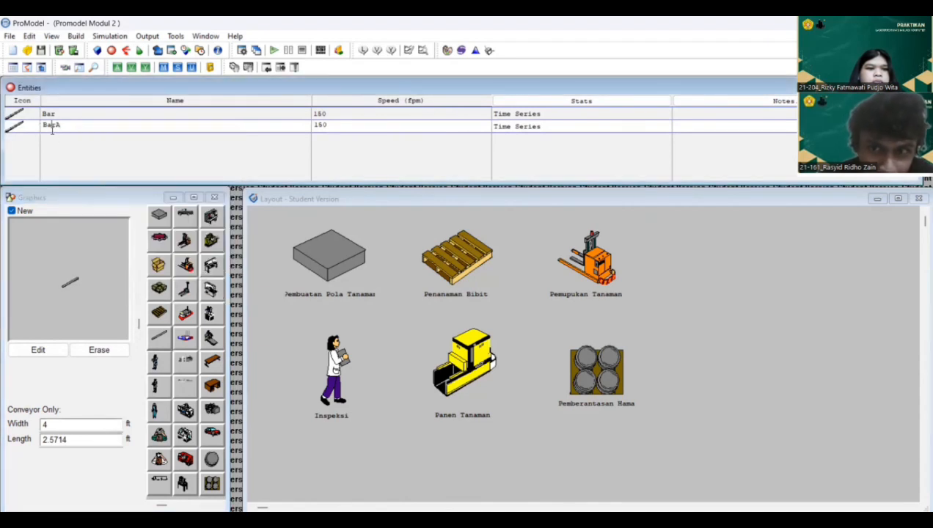
drag(49, 126, 64, 127)
text(r)
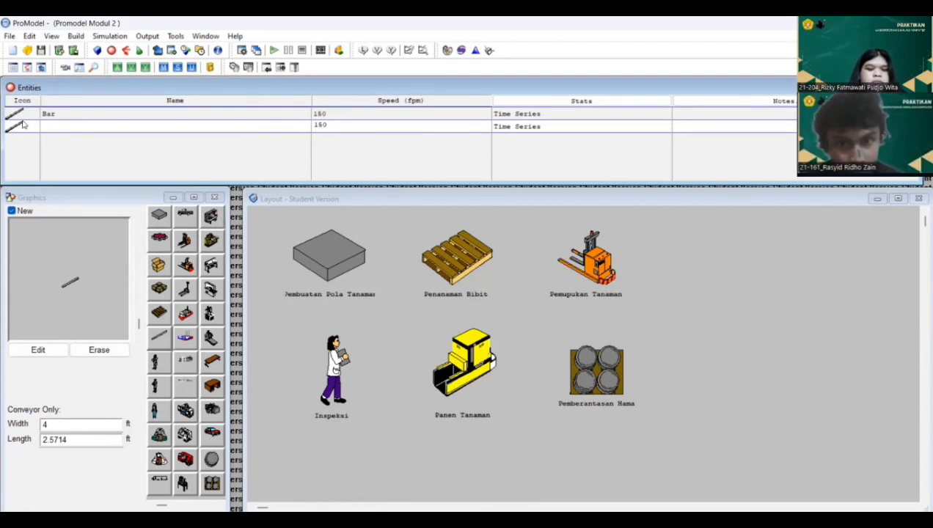
Erase the bar graphic assigned to the second entity, BarA
click(23, 125)
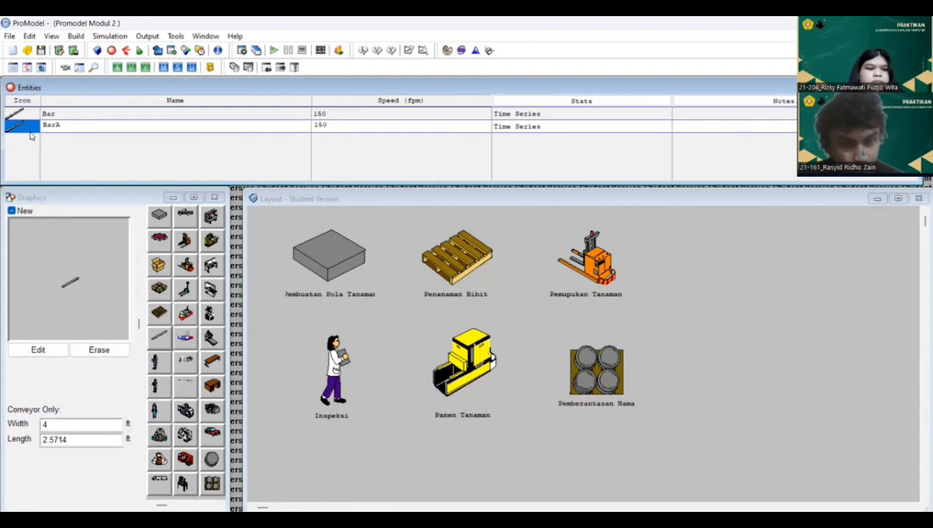
click(99, 350)
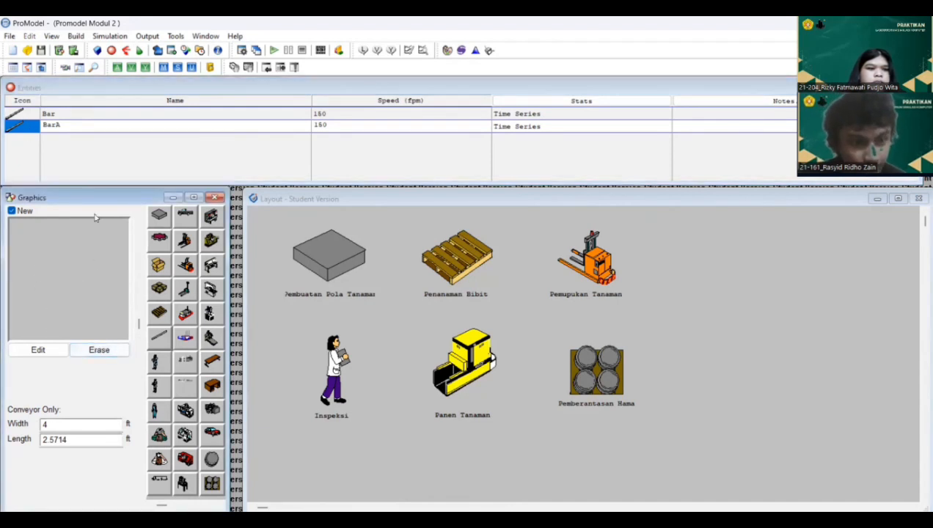
click(45, 151)
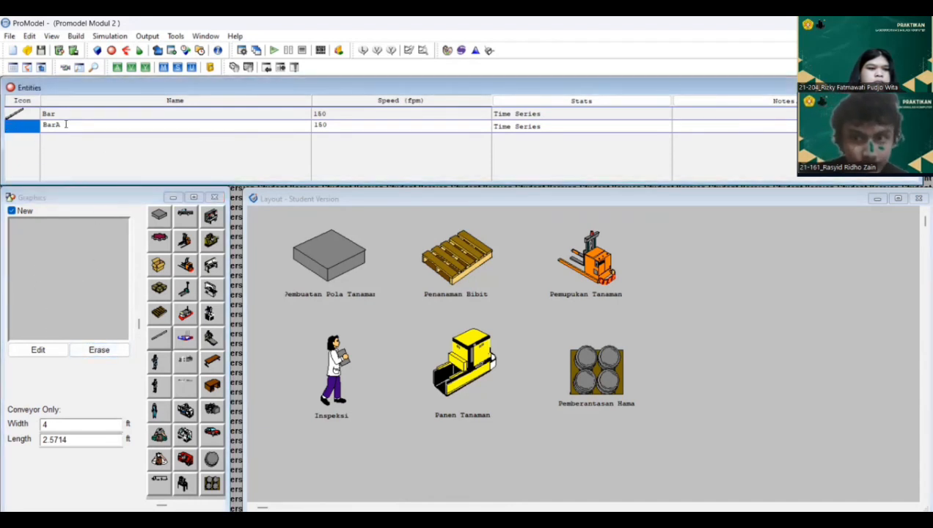
Try to clear the name of the entity BarA, which has no graphic
click(66, 125)
key(BackSpace)
key(BackSpace)
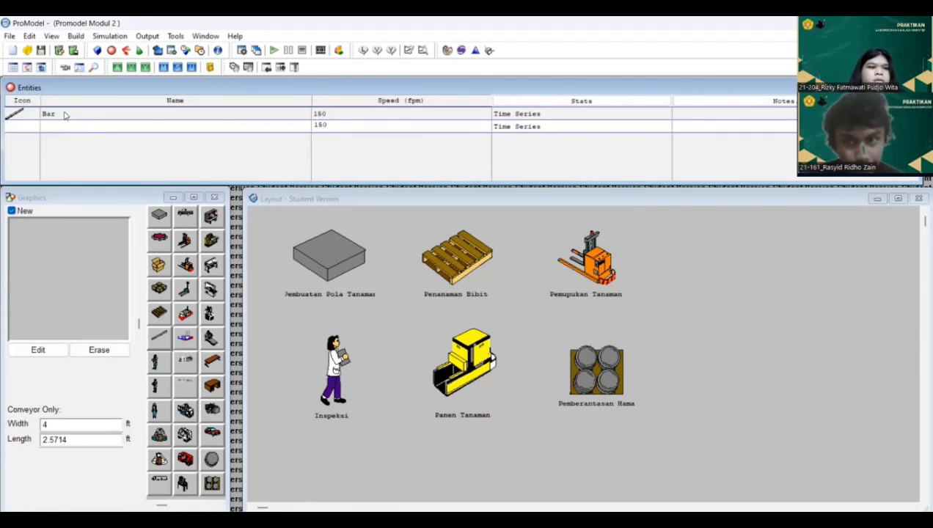
Rename the first entity, Bar, as Ubi_Kayu
click(64, 112)
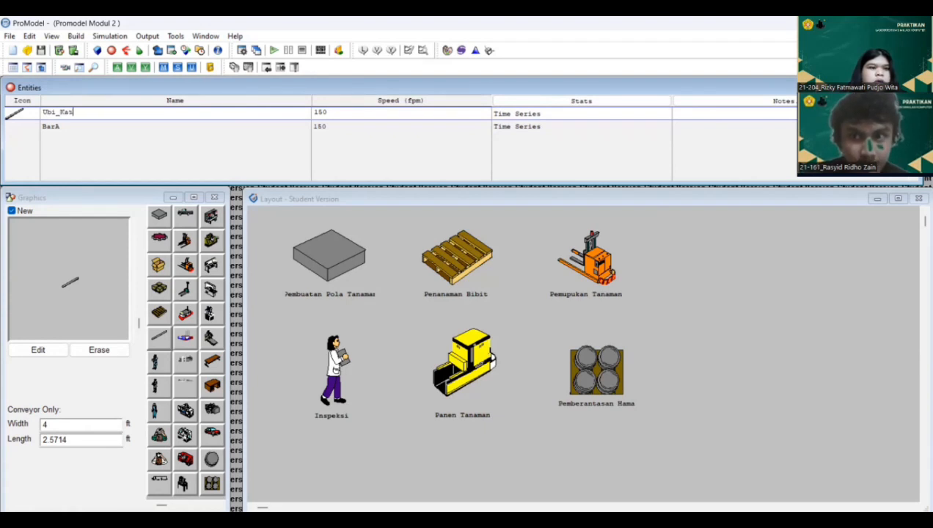
click(62, 129)
Try again to remove the entity BarA by erasing its graphic and clearing its name and speed
click(110, 352)
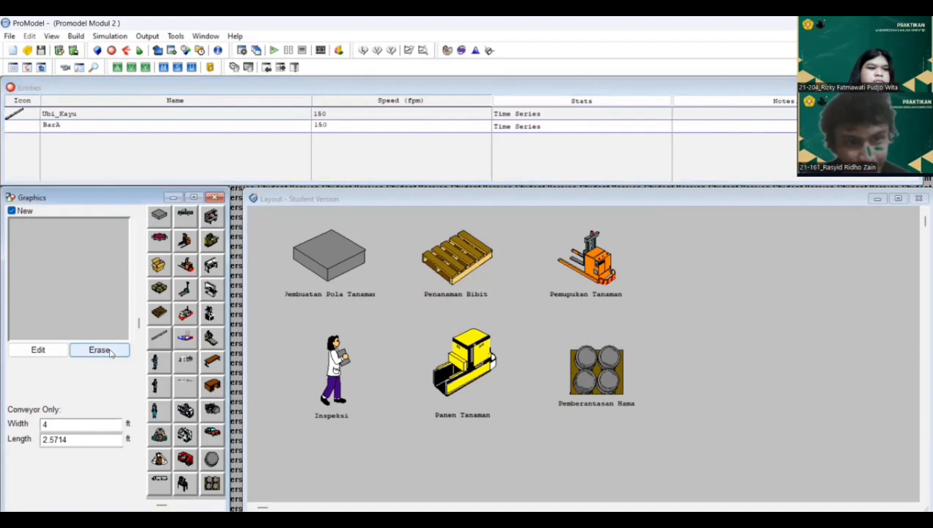
click(75, 129)
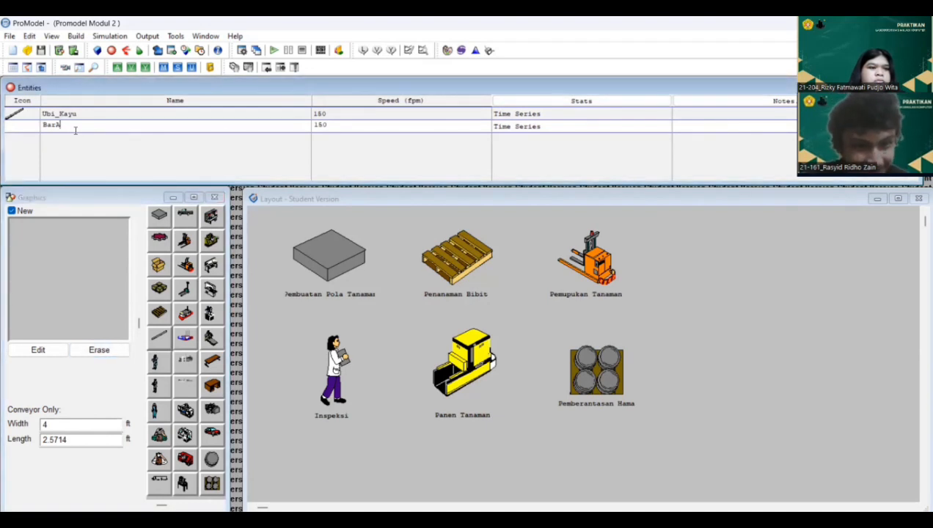
key(BackSpace)
key(BackSpace)
key(BackSpace)
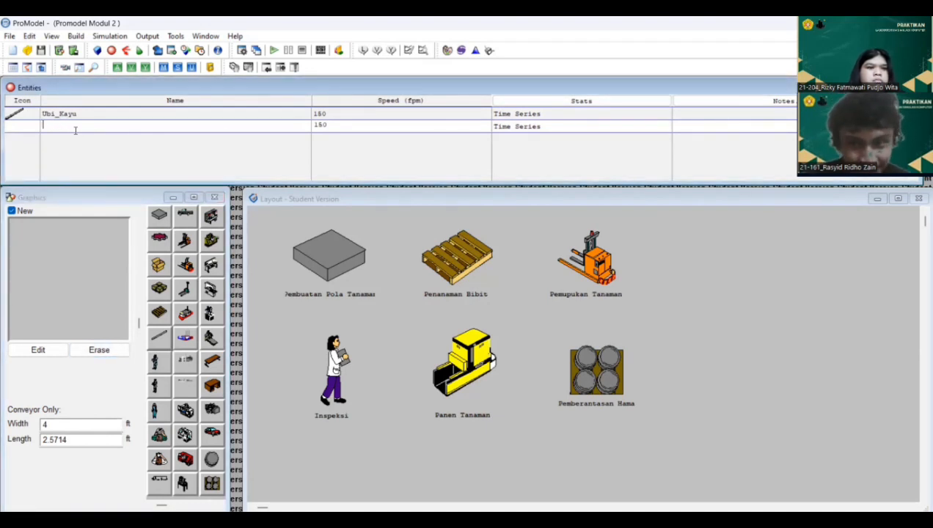
click(167, 115)
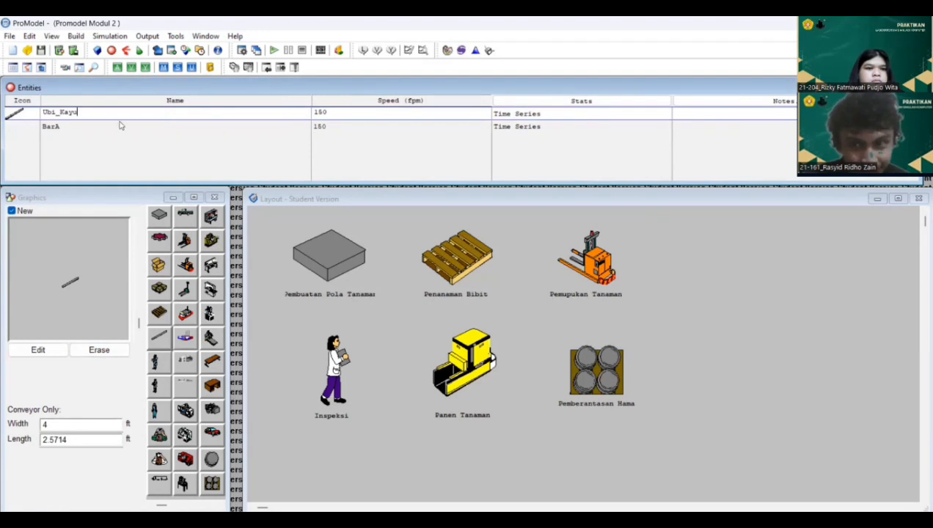
click(36, 126)
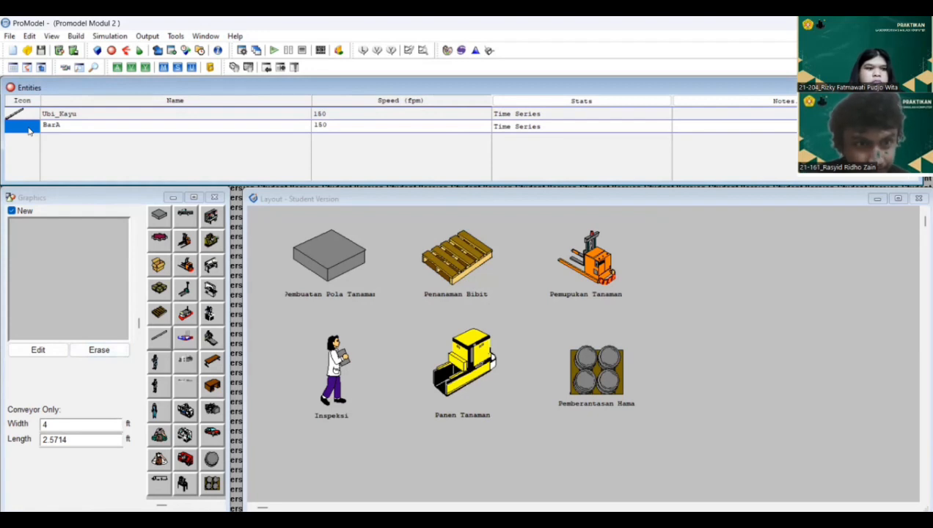
click(352, 115)
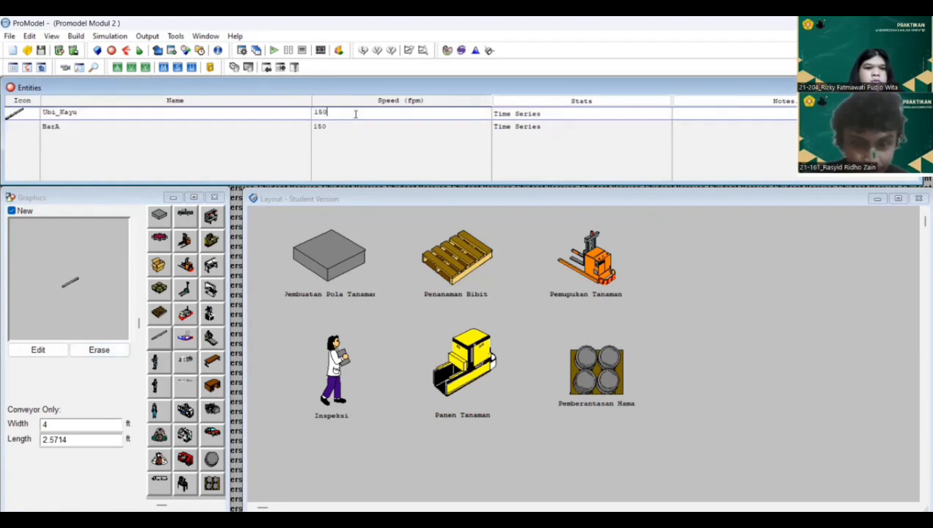
click(204, 125)
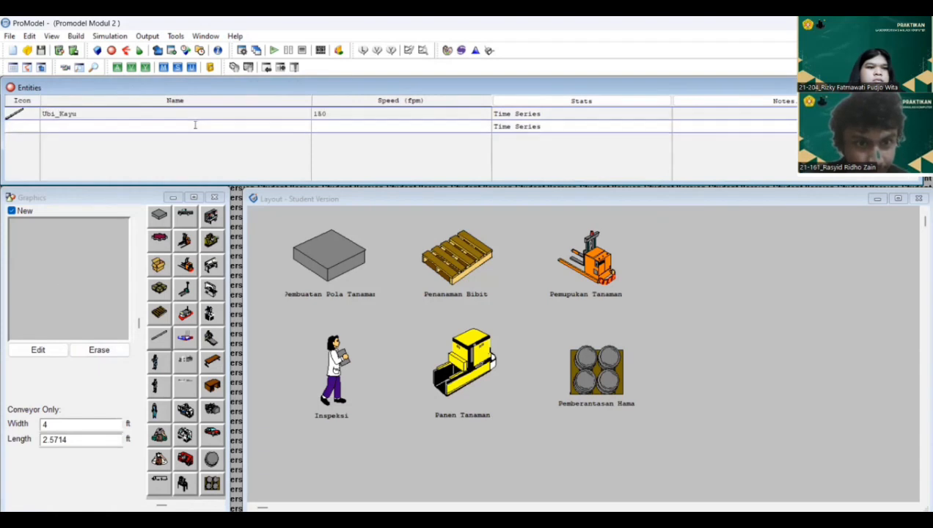
Open the model's arrivals definition and add an arrival of Ubi_Kayu at the location Pembuatan_Pola_Tanaman
click(76, 35)
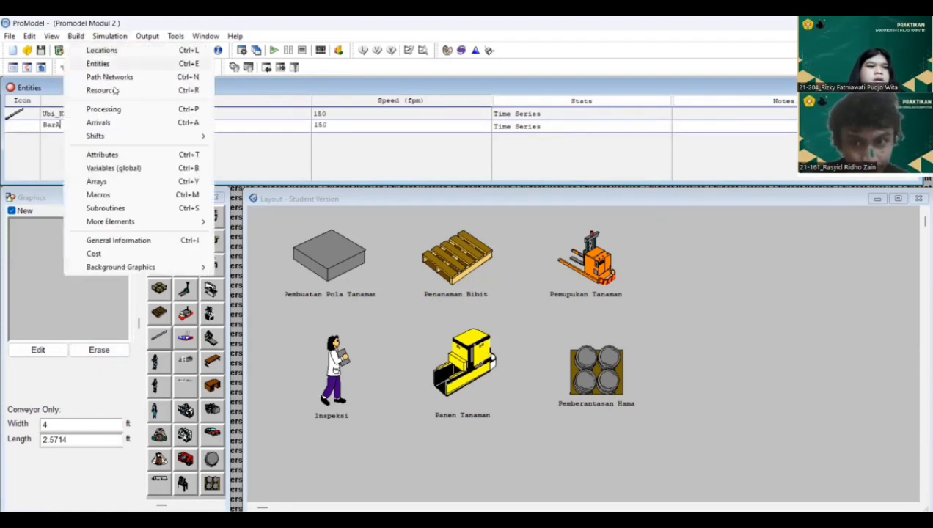
click(99, 123)
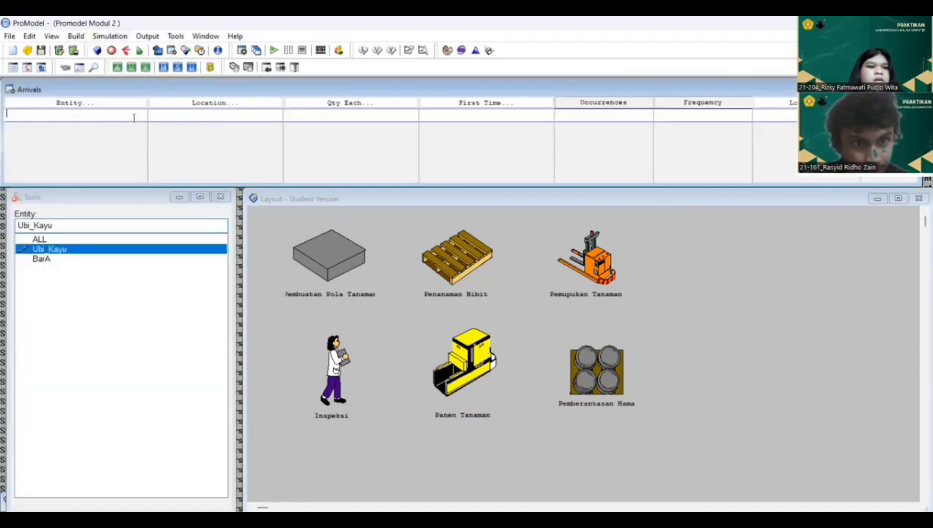
click(71, 103)
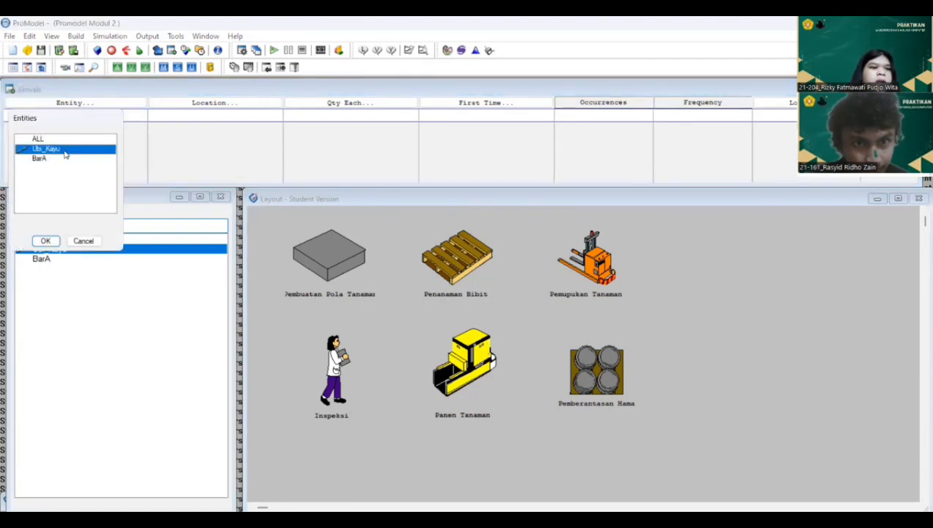
click(45, 242)
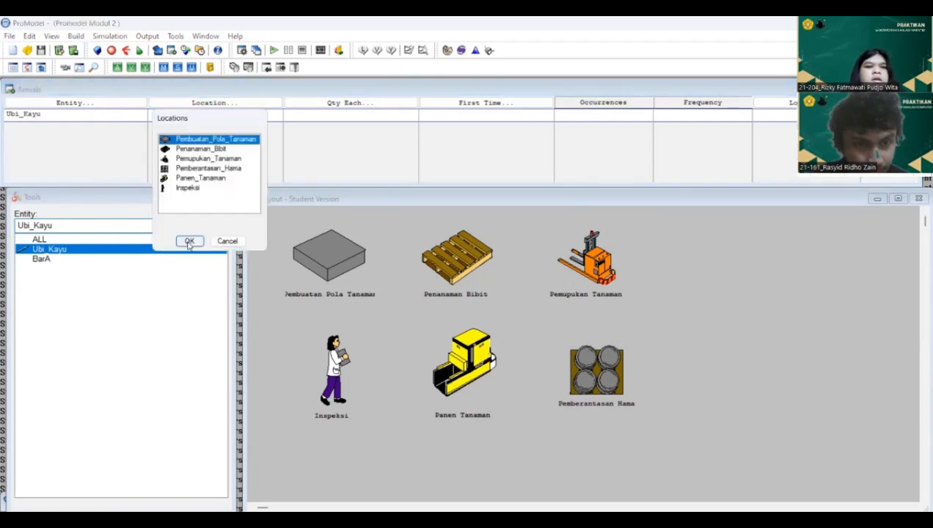
click(189, 242)
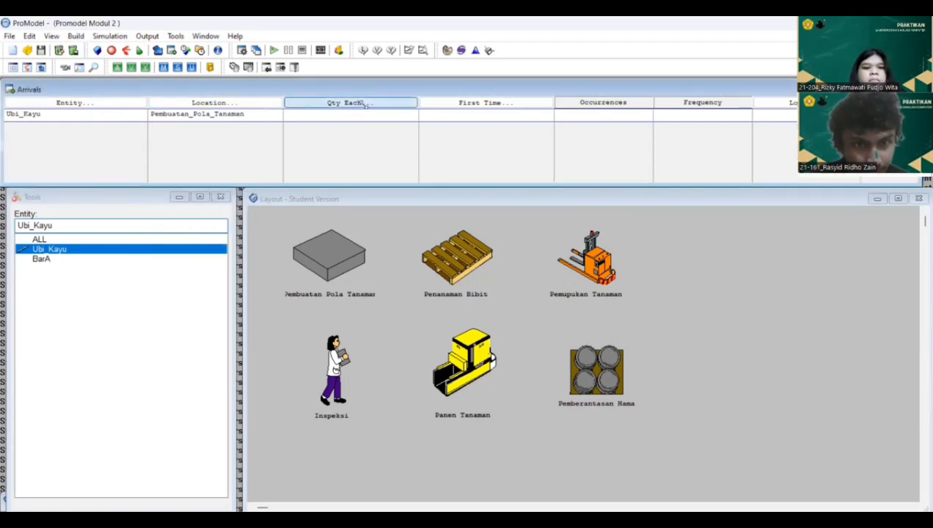
click(366, 105)
click(449, 265)
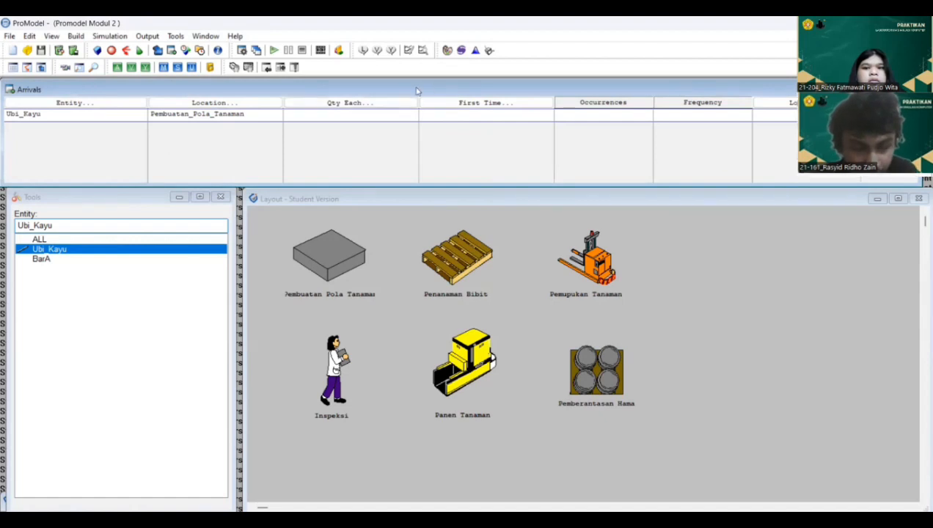
Add a second arrival record for Ubi_Kayu at the location Penanaman_Bibit
click(93, 121)
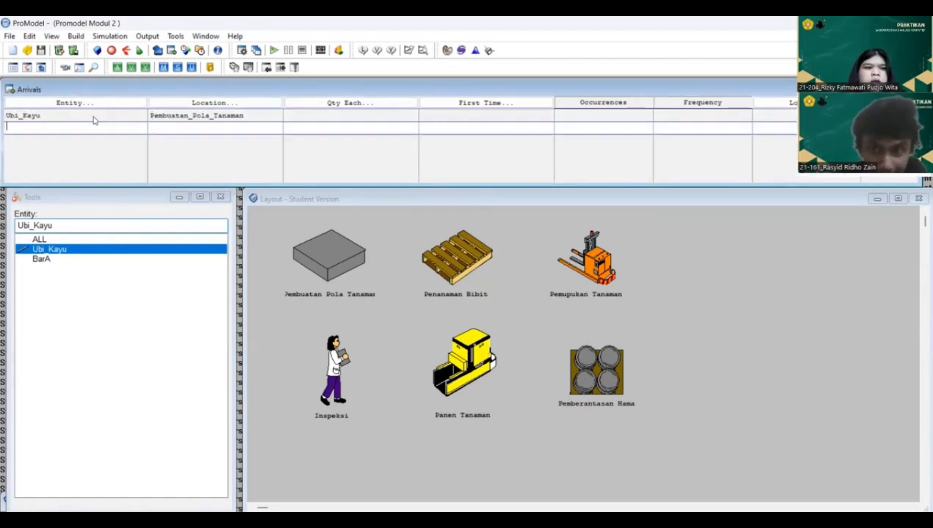
click(49, 249)
click(46, 254)
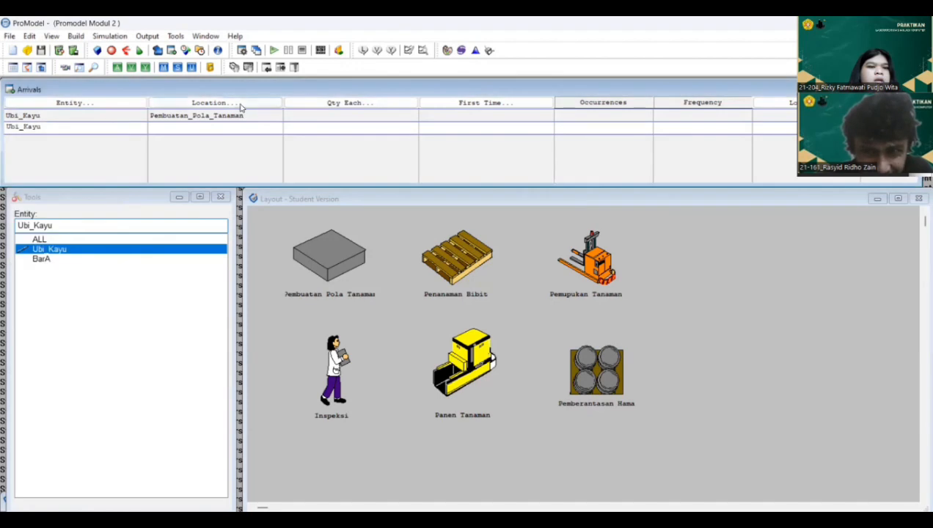
click(223, 163)
click(223, 161)
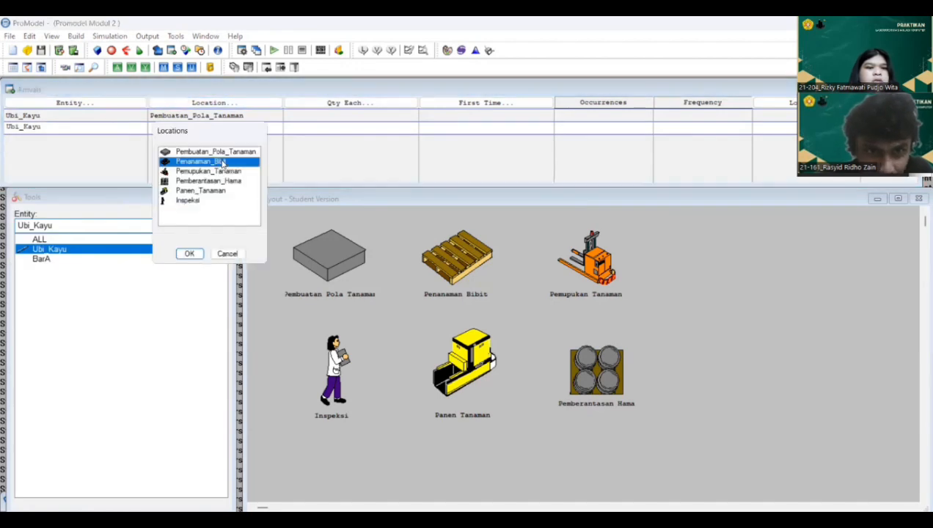
click(190, 253)
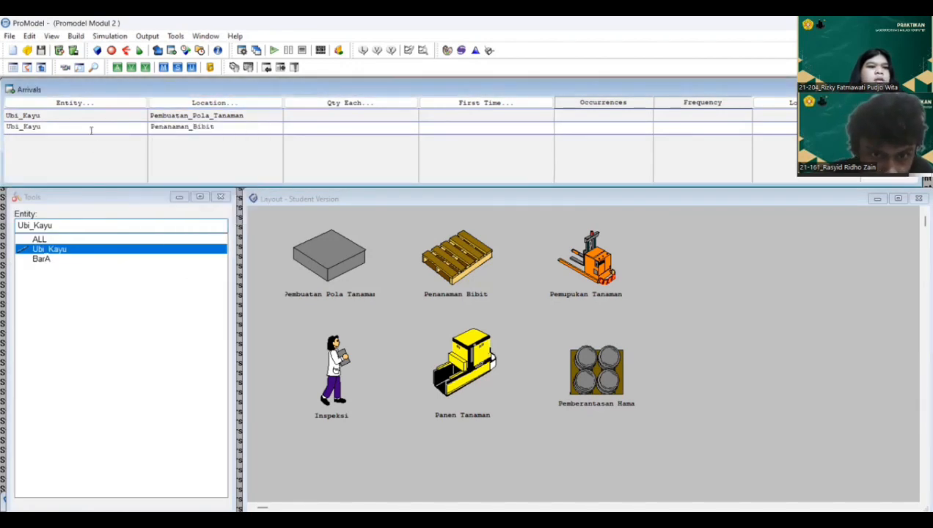
Add a third arrival record for Ubi_Kayu at the location Pemupukan_Tanaman
click(88, 132)
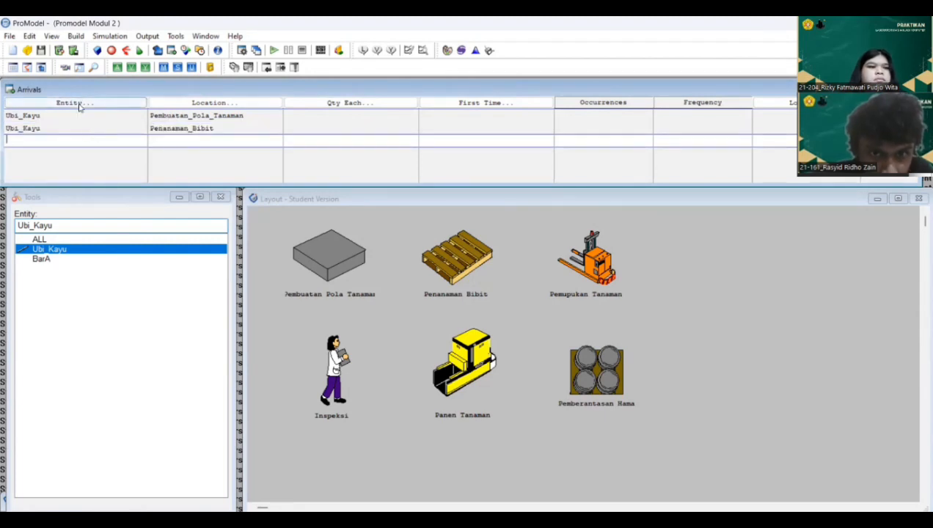
click(79, 104)
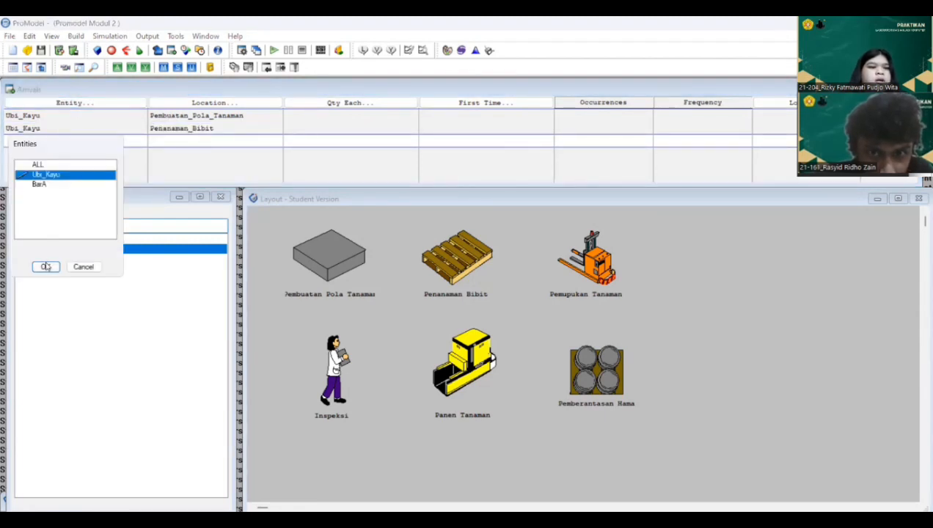
click(46, 266)
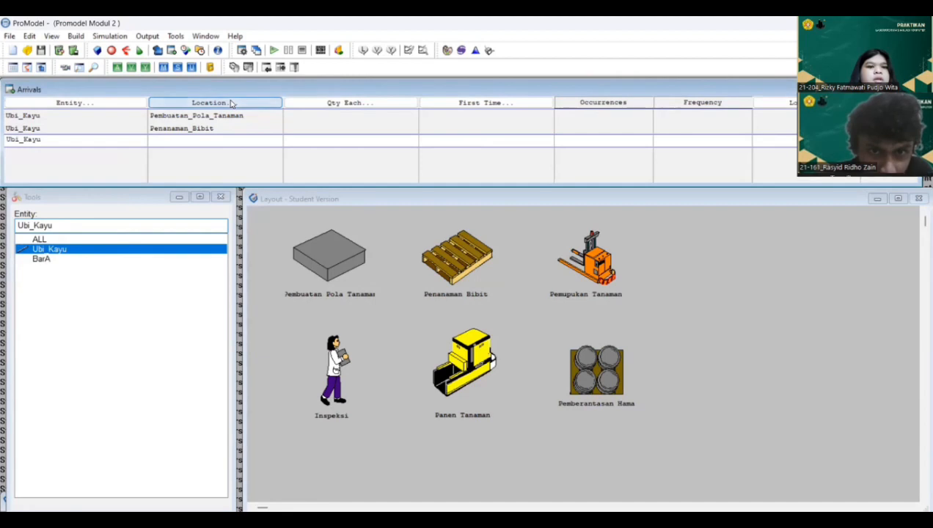
click(222, 146)
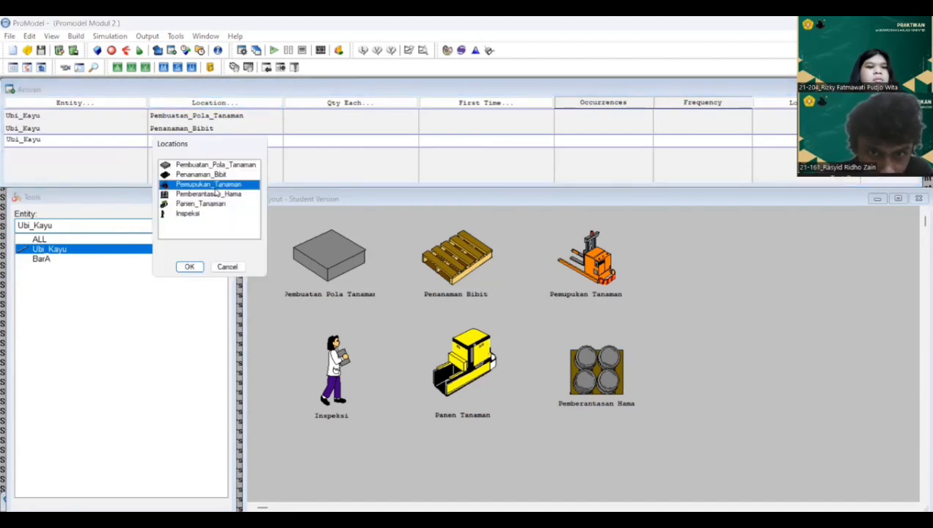
click(189, 267)
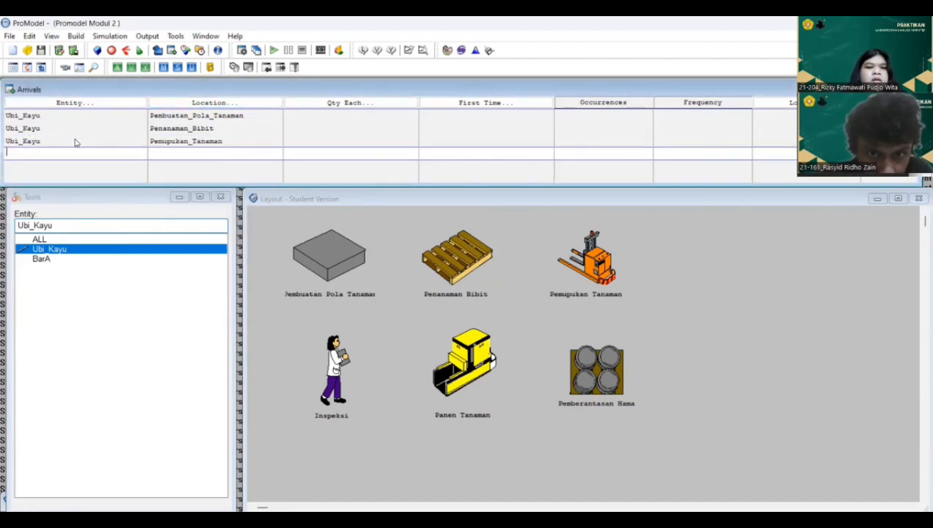
Add a fourth arrival record for Ubi_Kayu at the location Pemberantasan_Hama
click(66, 103)
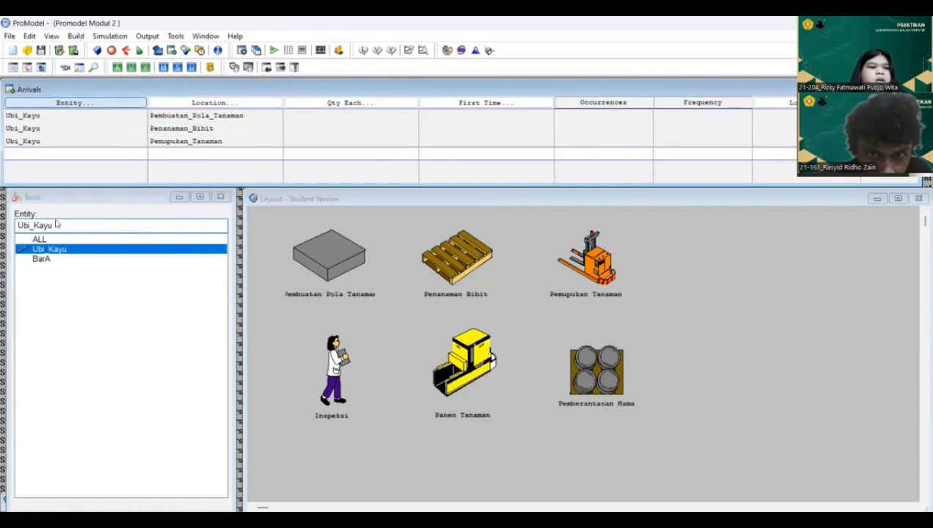
click(45, 279)
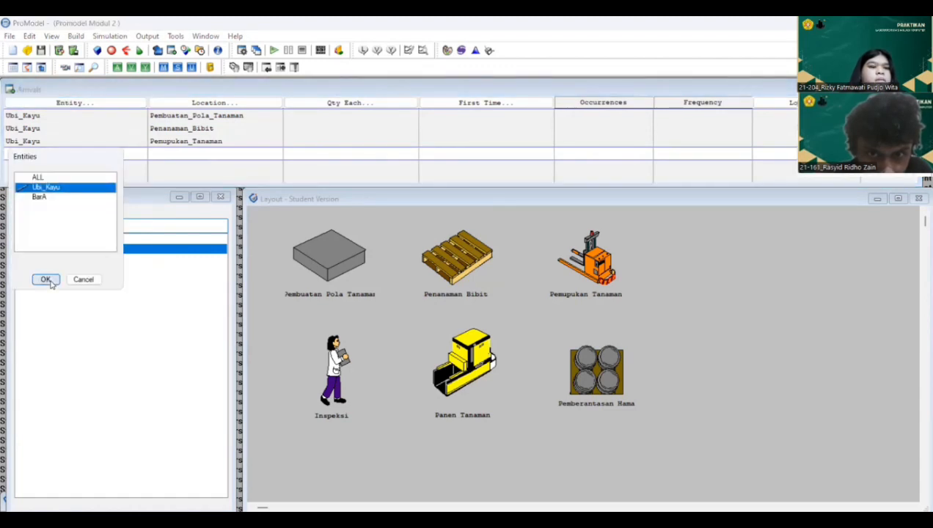
click(223, 103)
click(214, 207)
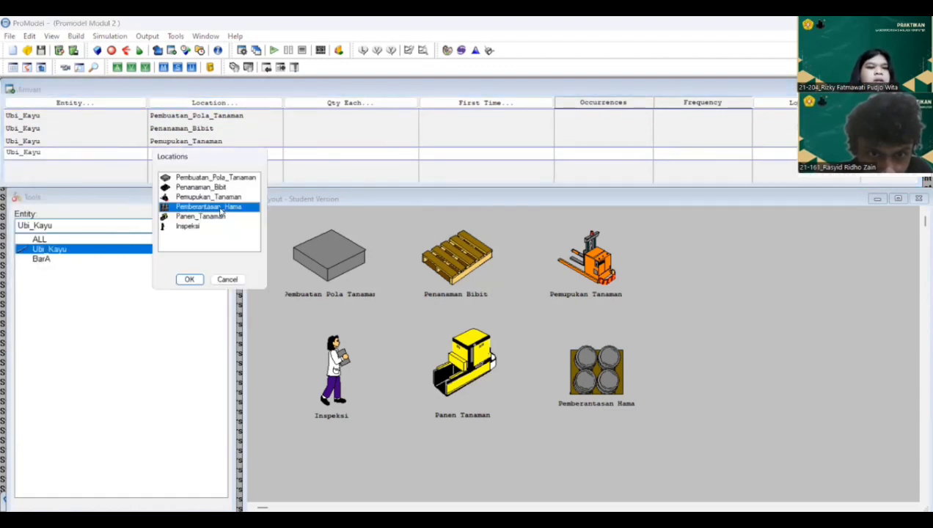
click(190, 279)
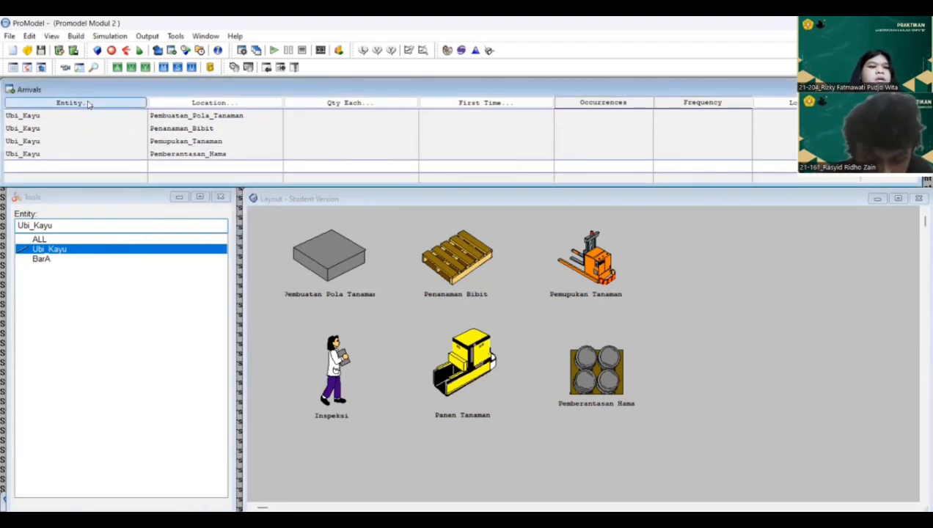
Add a fifth arrival record for Ubi_Kayu at the location Panen_Tanaman
click(87, 103)
click(46, 293)
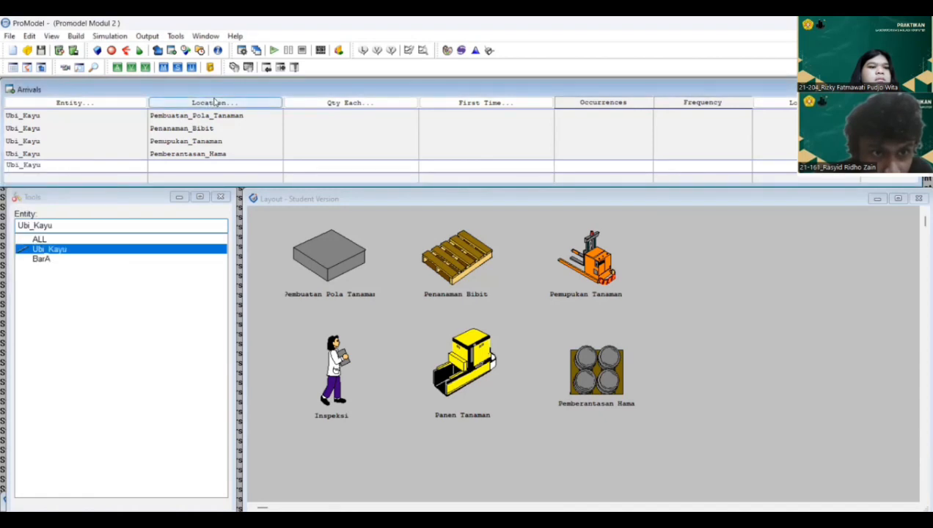
click(212, 103)
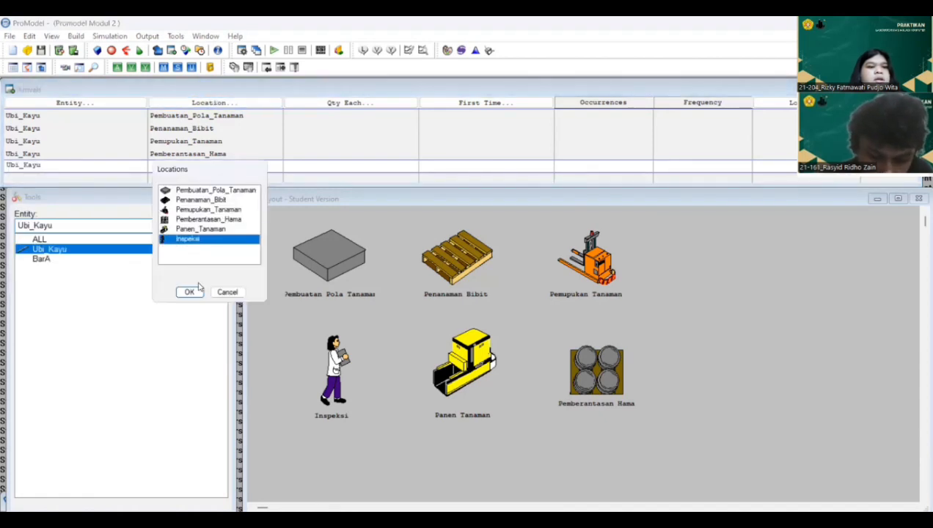
click(205, 220)
click(205, 229)
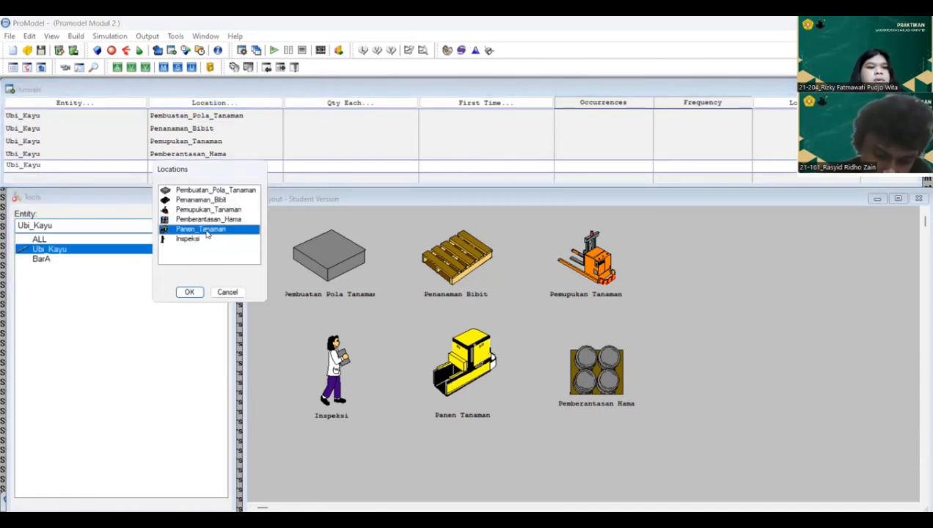
click(190, 292)
Add a sixth arrival record for Ubi_Kayu at the location Inspeksi
click(102, 168)
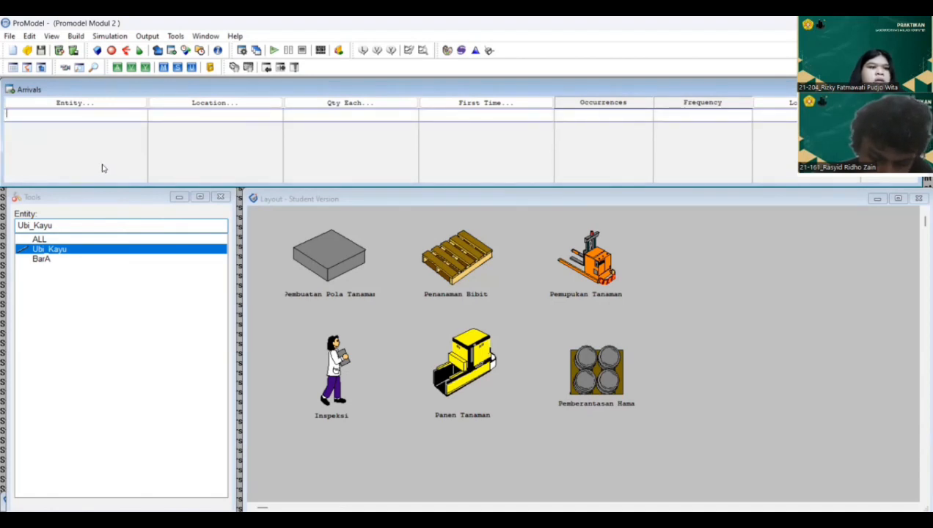
click(86, 105)
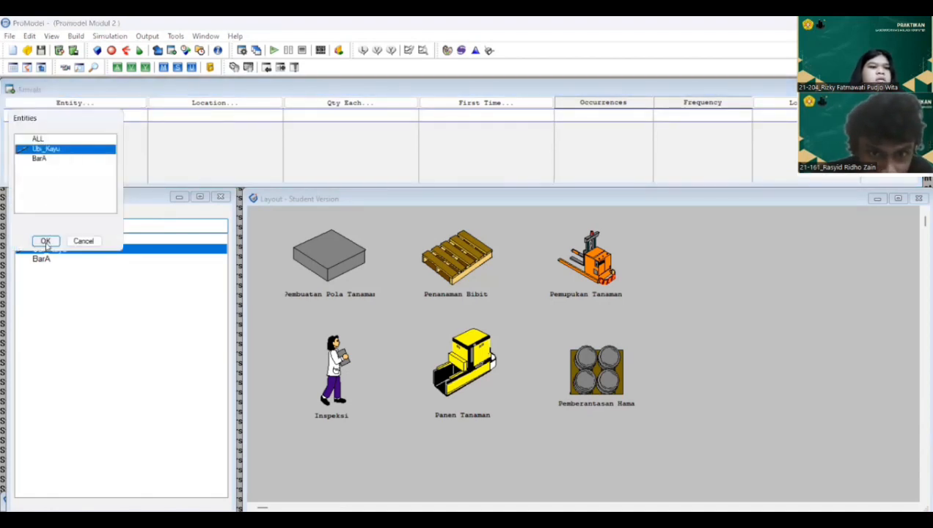
click(46, 242)
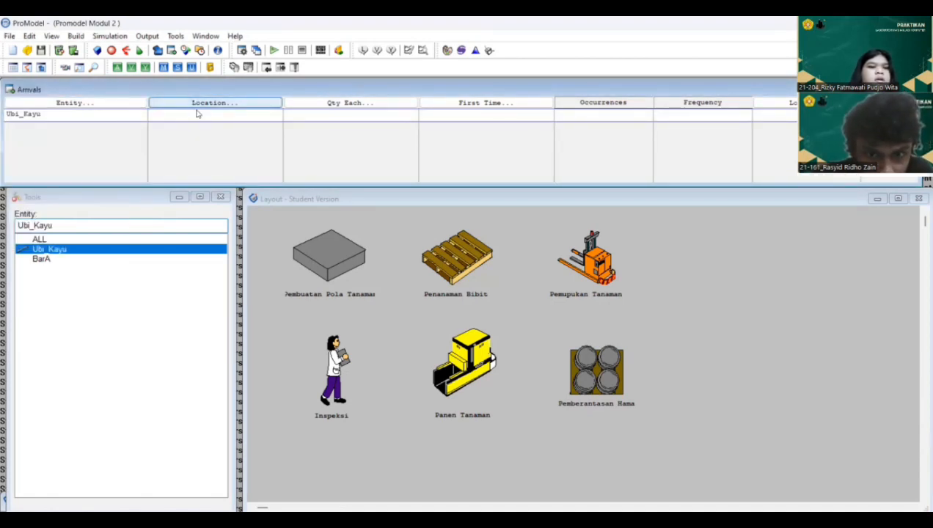
click(202, 105)
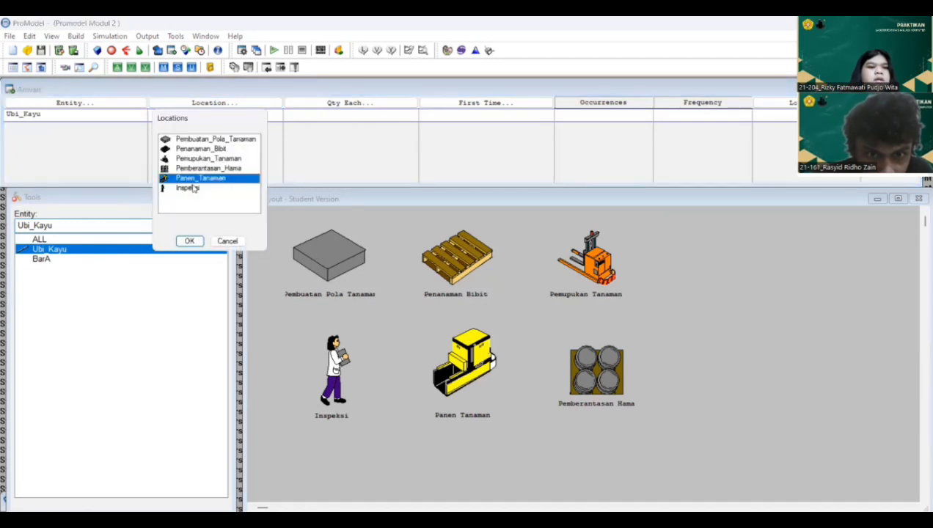
click(193, 189)
click(189, 241)
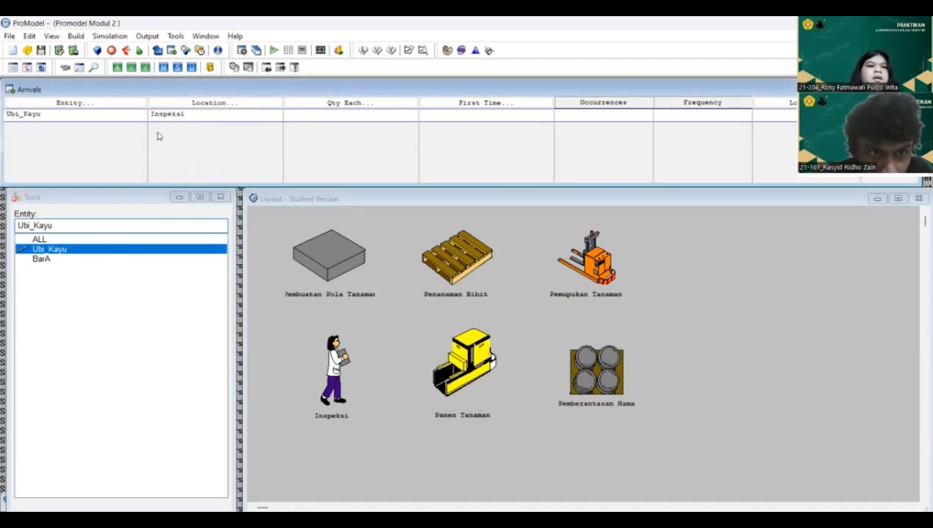
Open the model's processing definition and add a process for Ubi_Kayu at the location Pembuatan_Pola_Tanaman
click(77, 37)
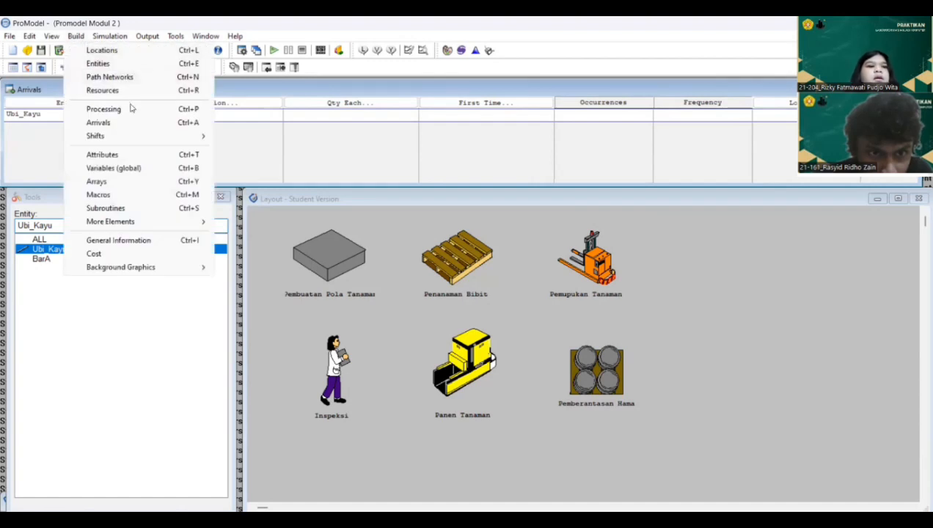
click(132, 110)
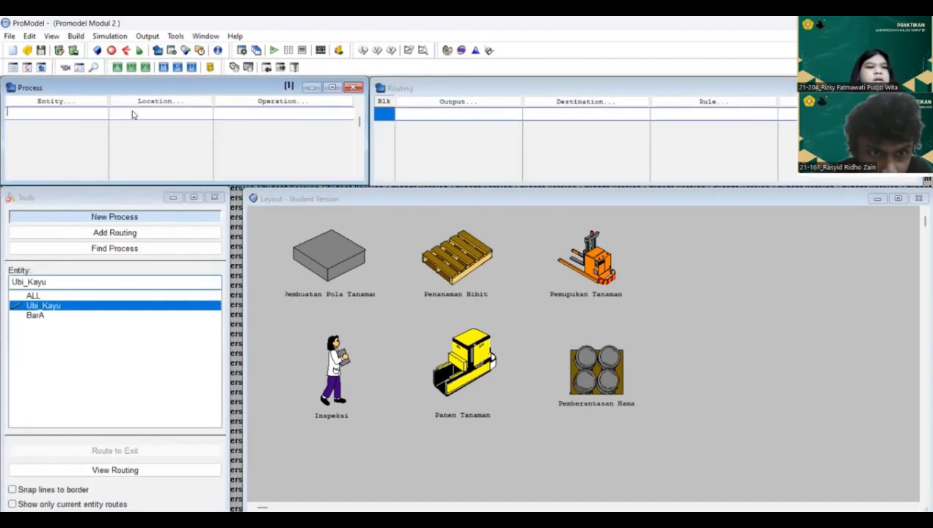
click(73, 106)
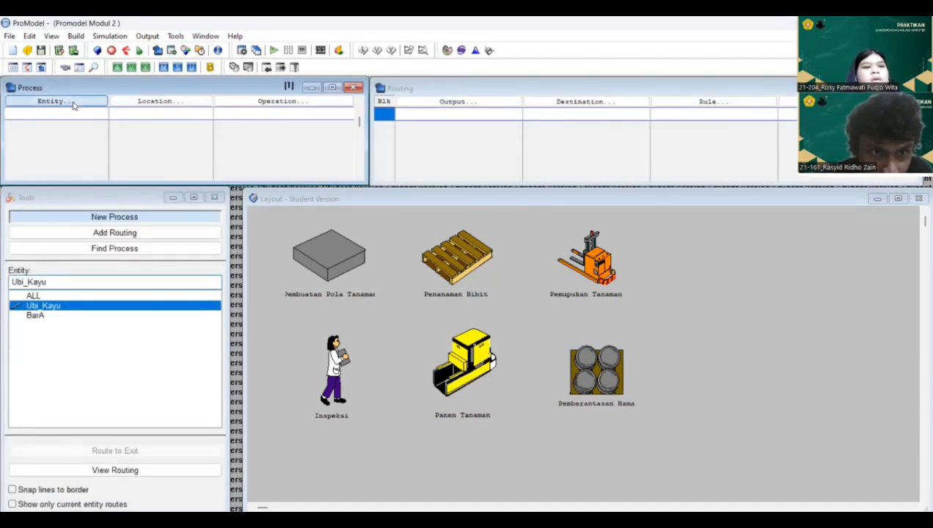
click(48, 238)
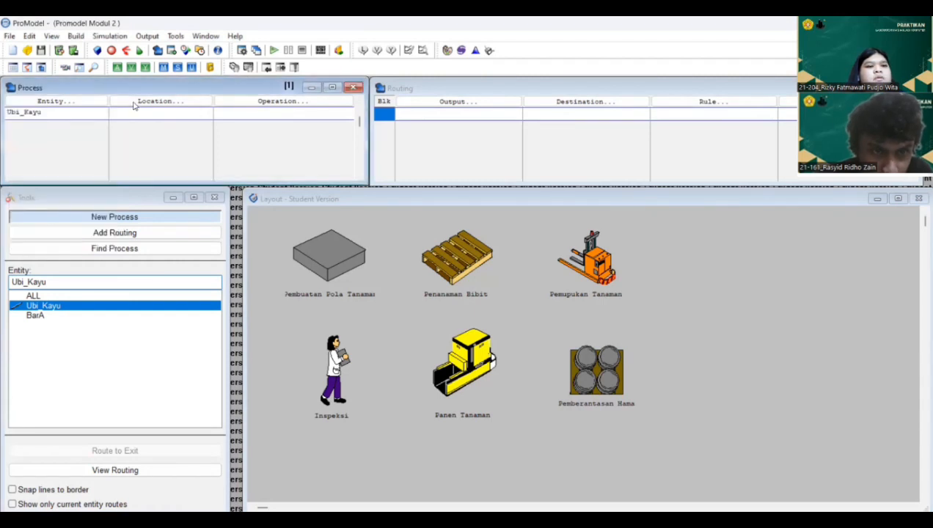
click(134, 105)
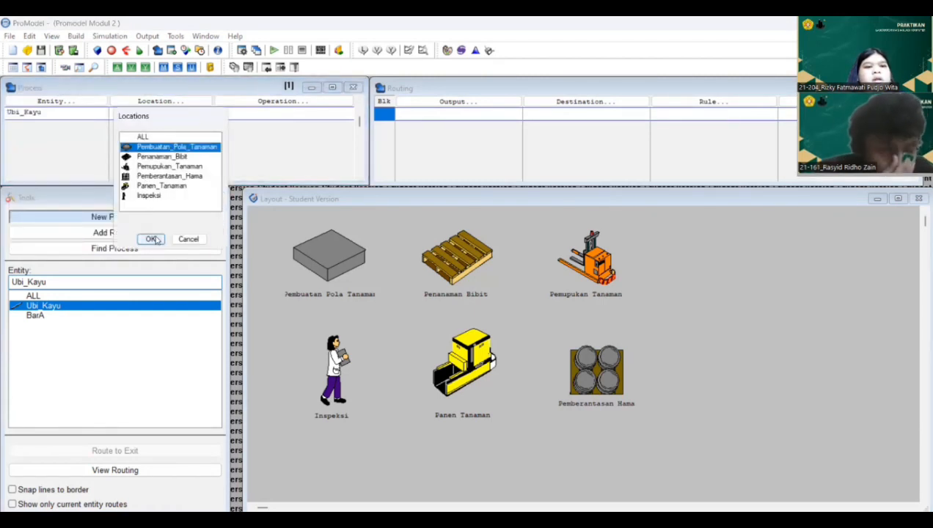
click(151, 239)
Route the first process's output Ubi_Kayu to the destination Penanaman_Bibit
click(460, 101)
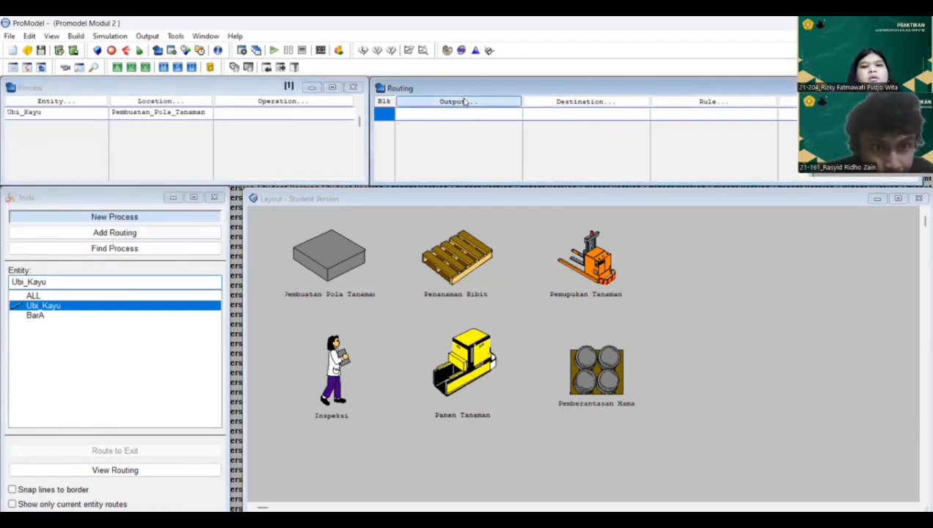
click(436, 240)
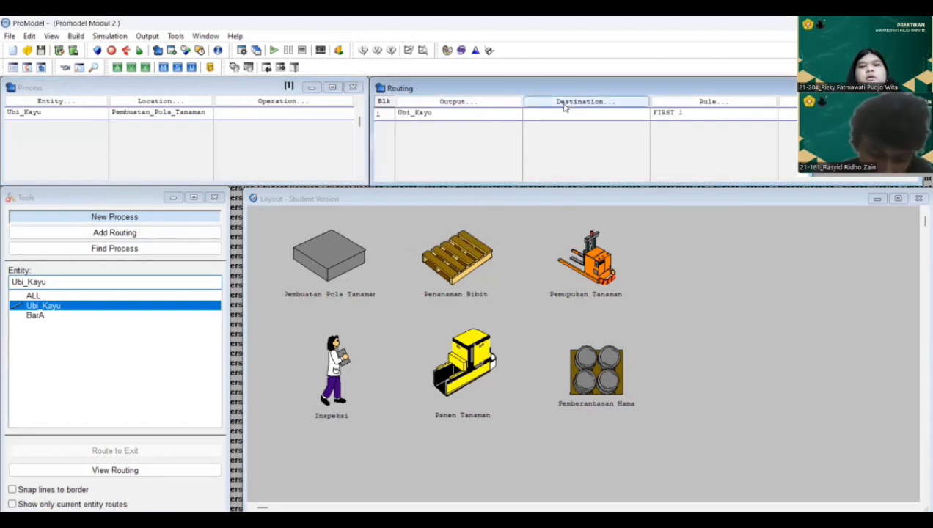
click(565, 103)
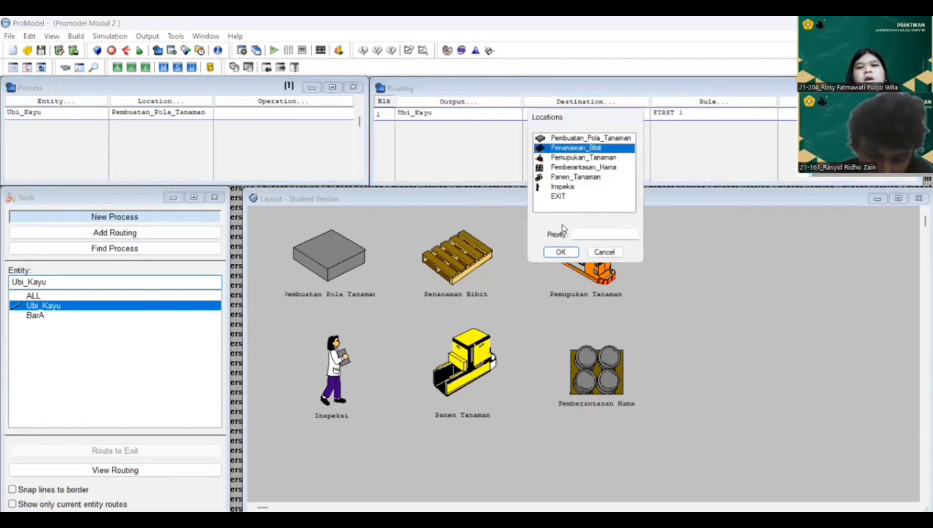
click(560, 252)
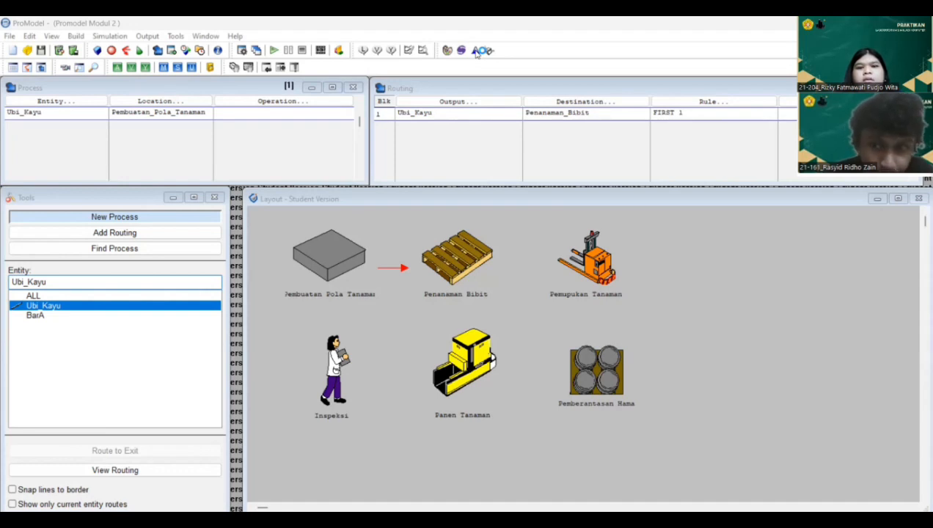
Give the routing to Penanaman_Bibit the move logic MOVE FOR BI(4., 0.675) using the Logic Builder
click(688, 76)
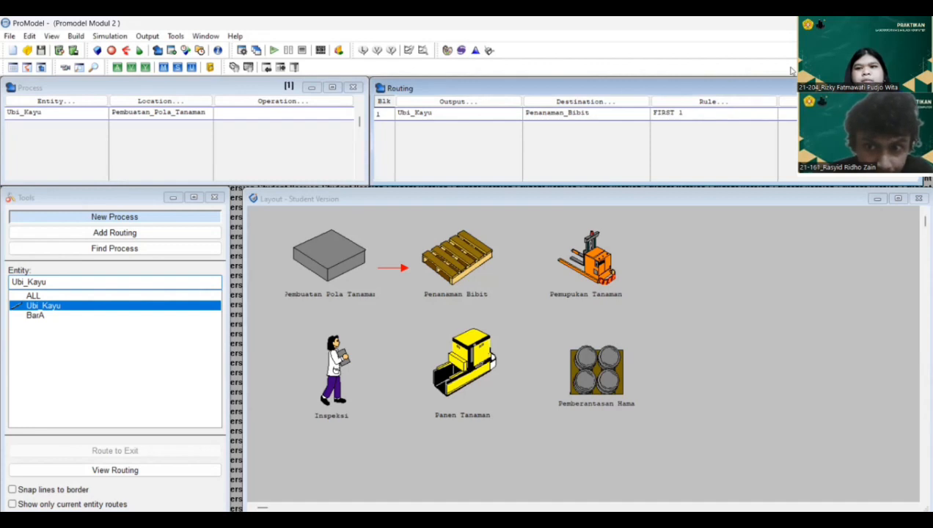
click(841, 101)
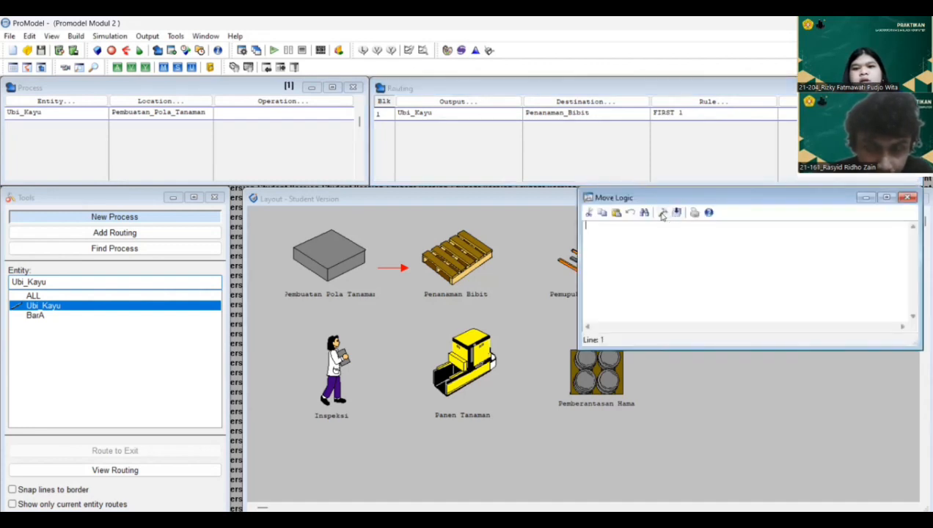
click(663, 213)
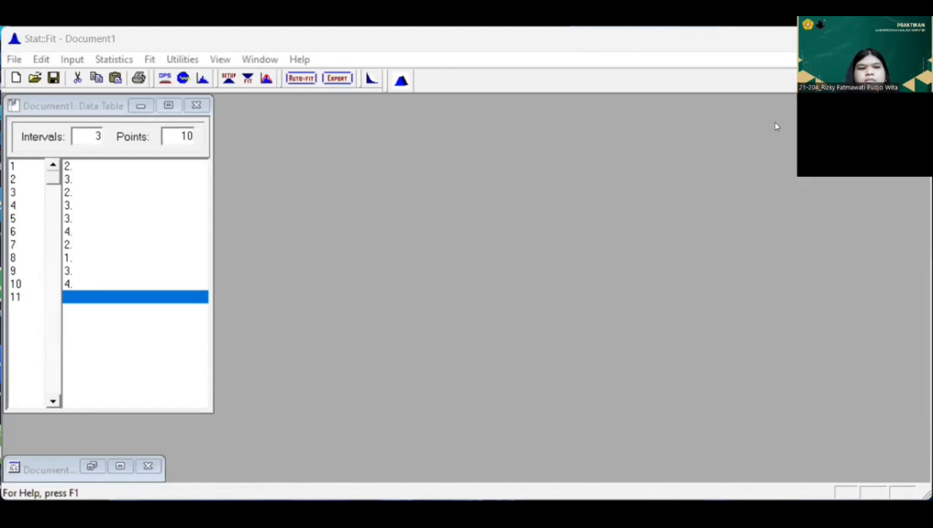
click(874, 38)
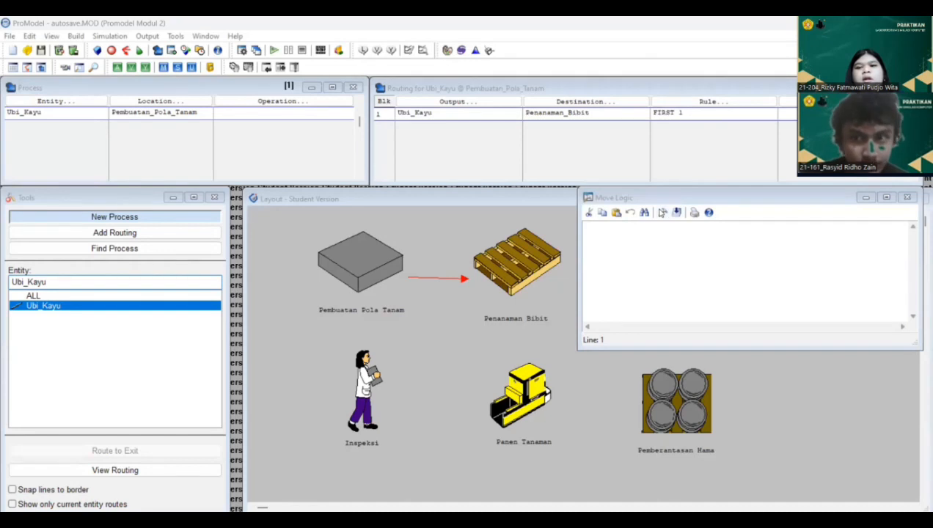
click(663, 213)
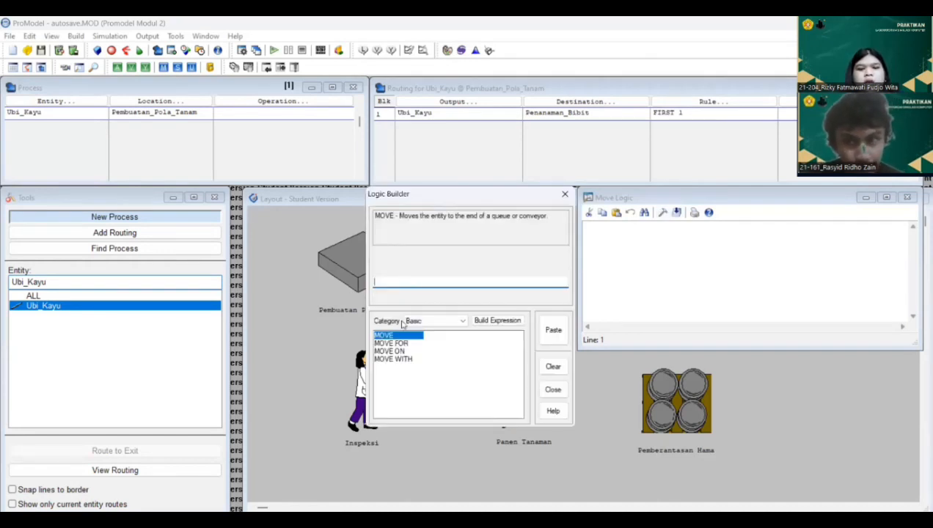
click(398, 343)
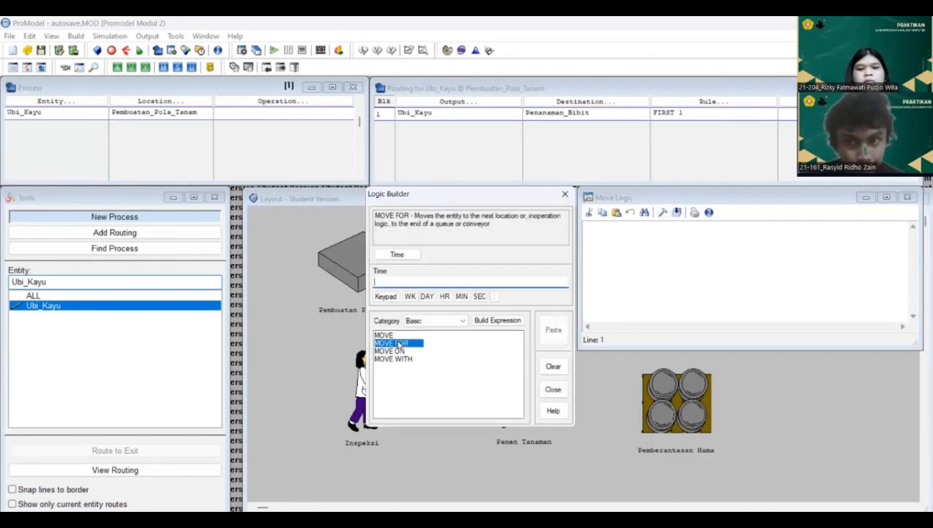
click(402, 282)
text(BI(4., 0.675))
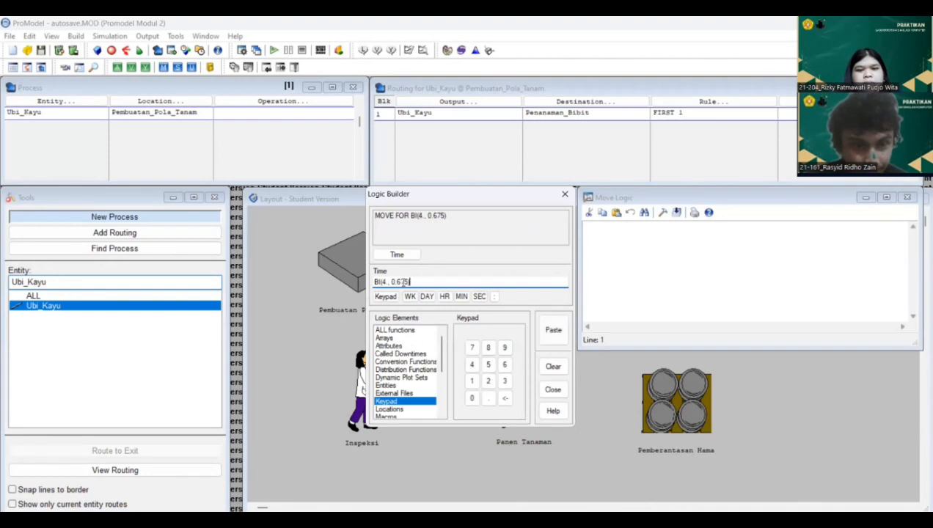
click(552, 331)
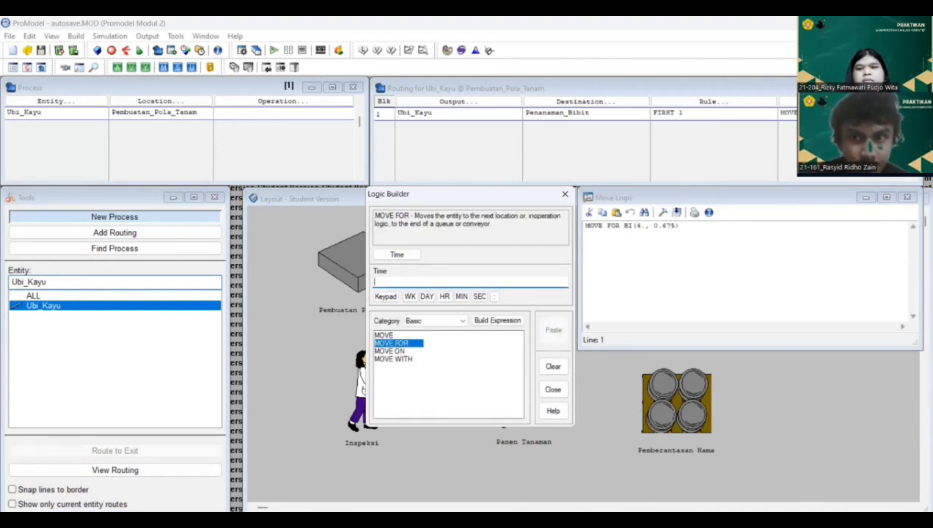
click(866, 198)
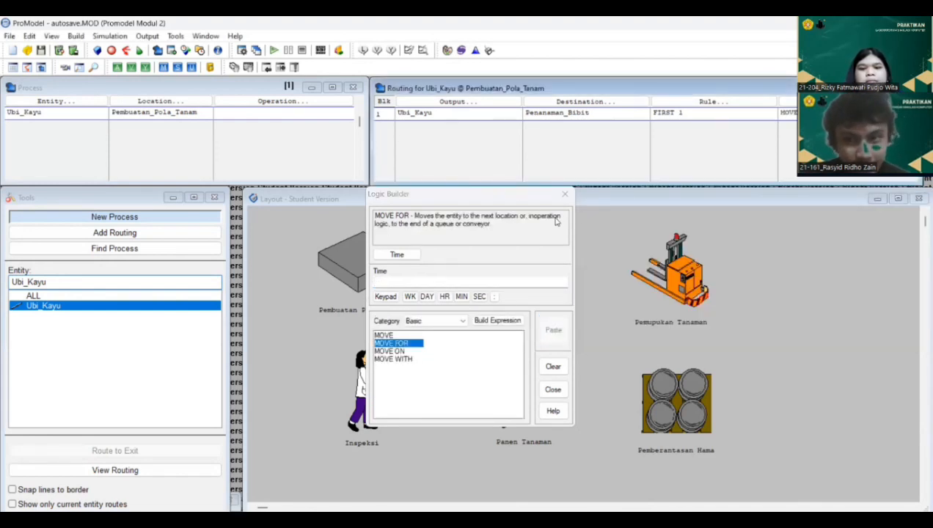
click(552, 389)
Add a second process record for Ubi_Kayu at the location Penanaman_Bibit
click(57, 121)
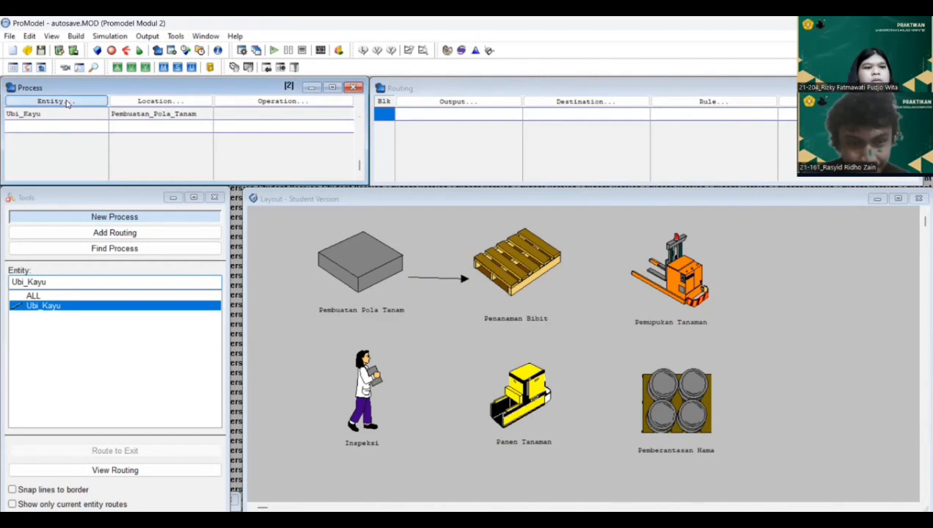
click(56, 101)
click(48, 250)
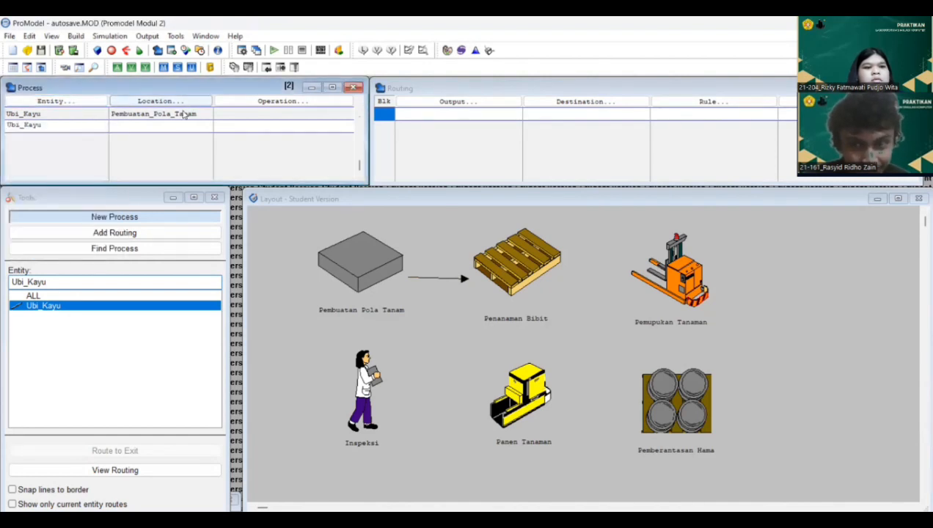
click(162, 166)
click(165, 172)
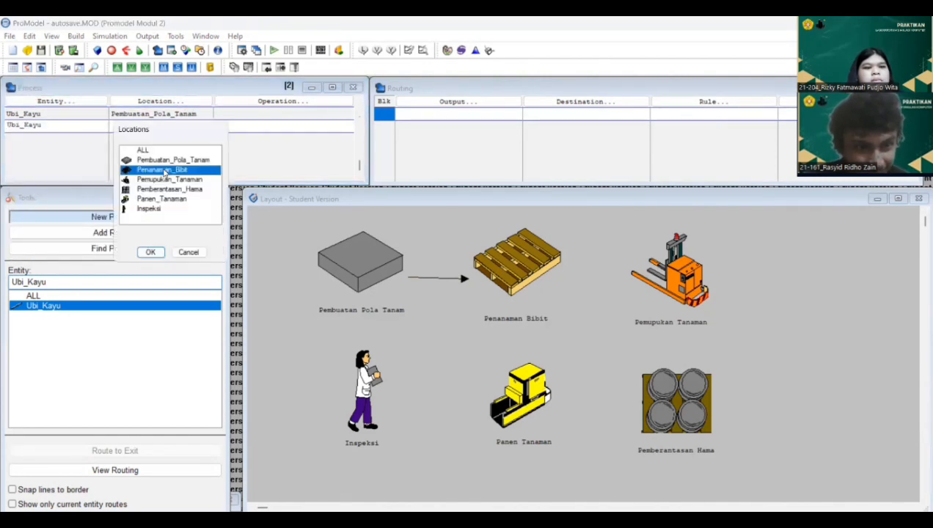
click(150, 252)
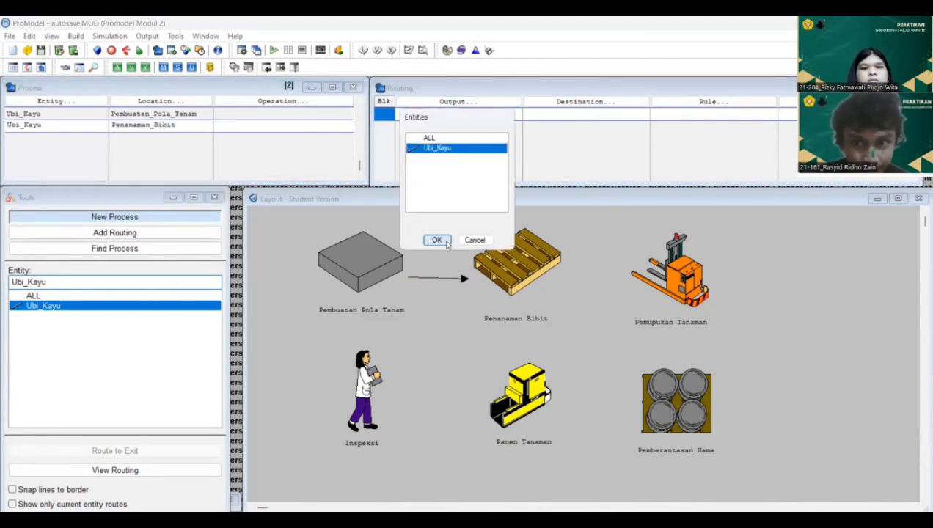
Set Ubi_Kayu as the routing output of the Penanaman_Bibit process, with the move logic MOVE FOR BI(4., 0.675)
click(437, 240)
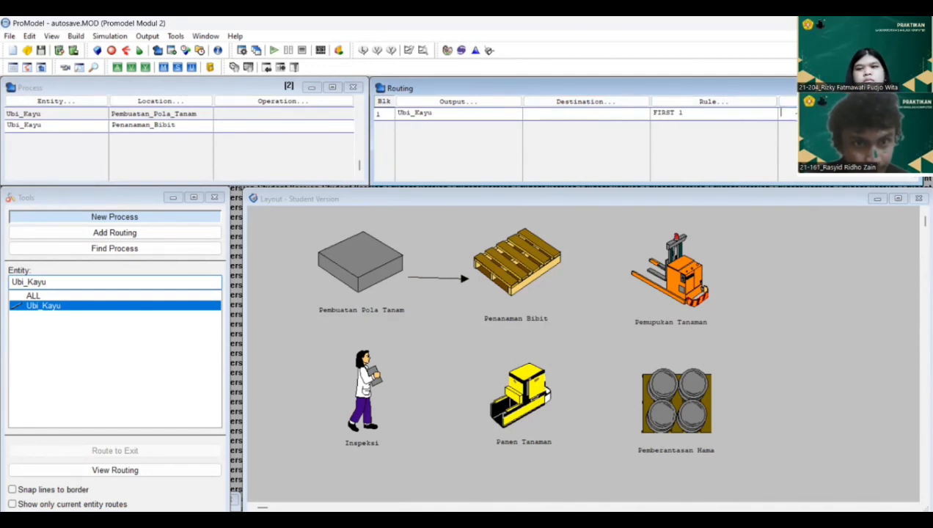
click(785, 101)
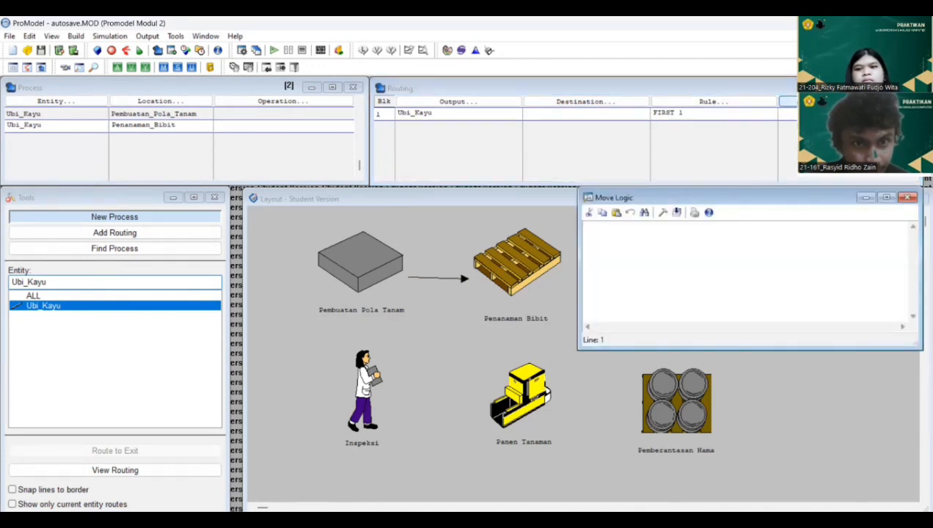
click(664, 213)
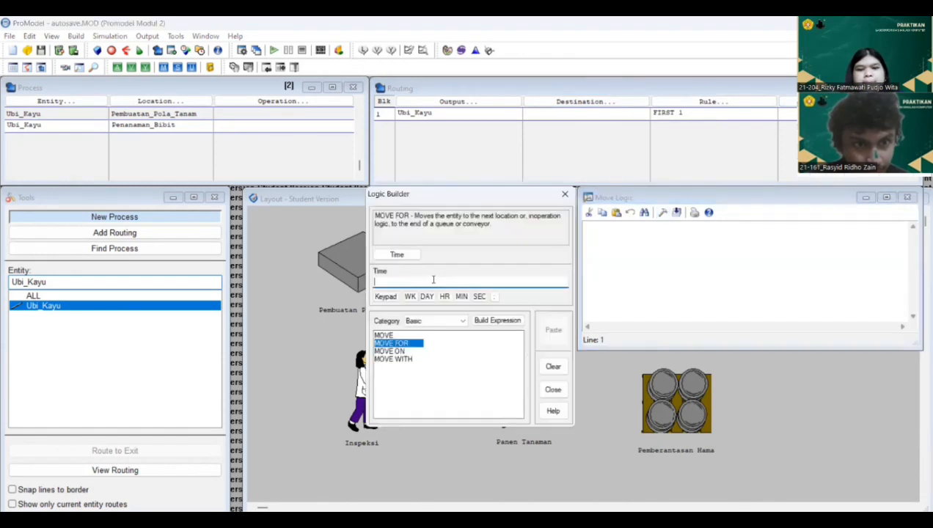
text(BI(4, 0.675))
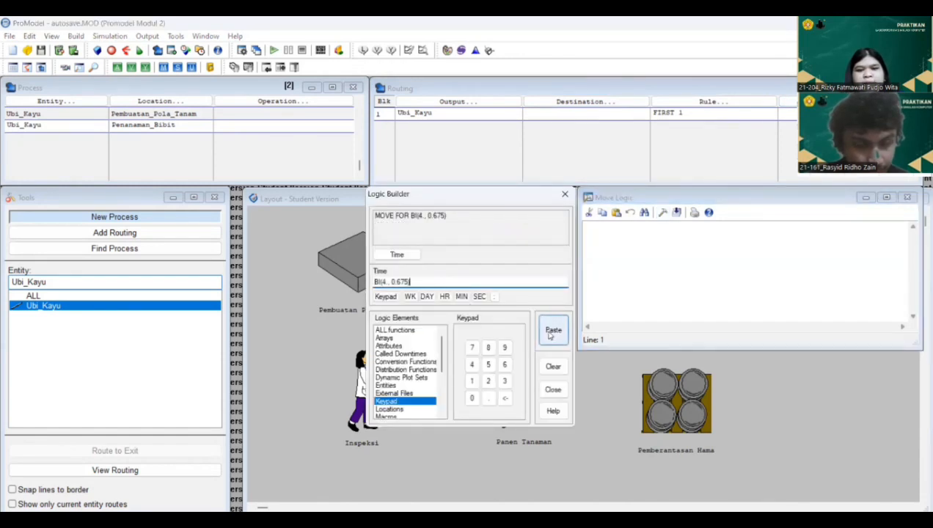
click(552, 329)
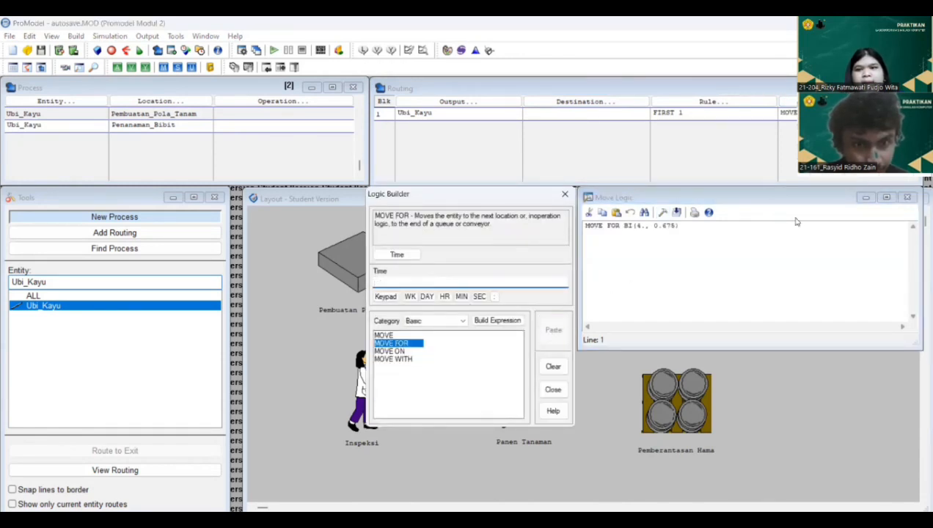
Close the finished move logic and add a second Ubi_Kayu output line to the Penanaman_Bibit routing
click(553, 388)
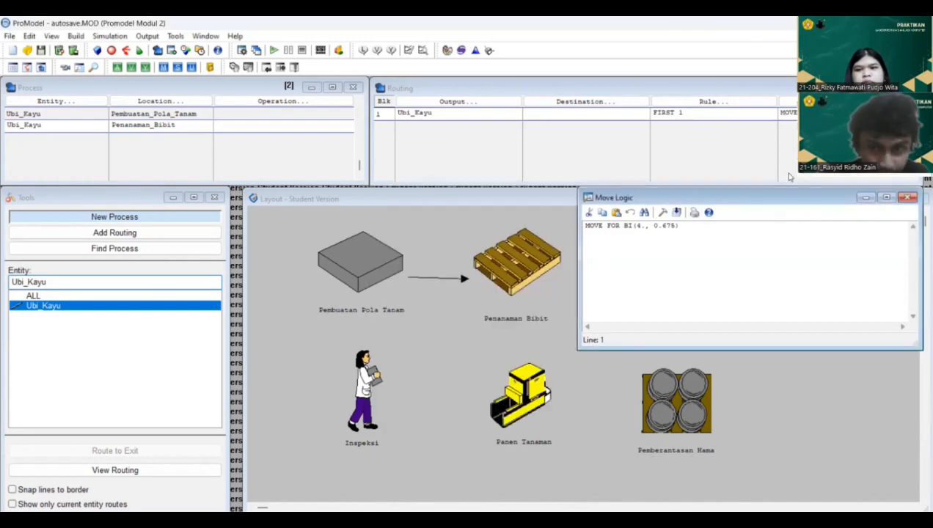
click(865, 198)
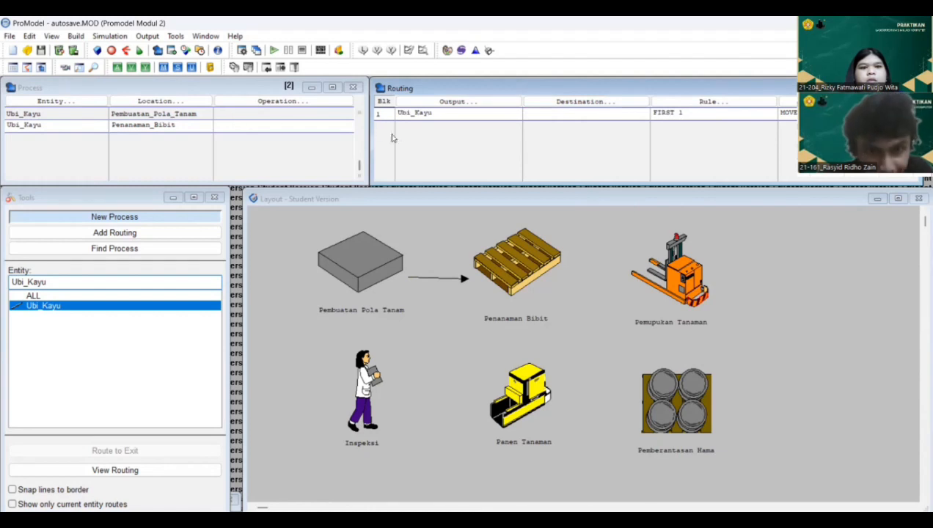
click(414, 128)
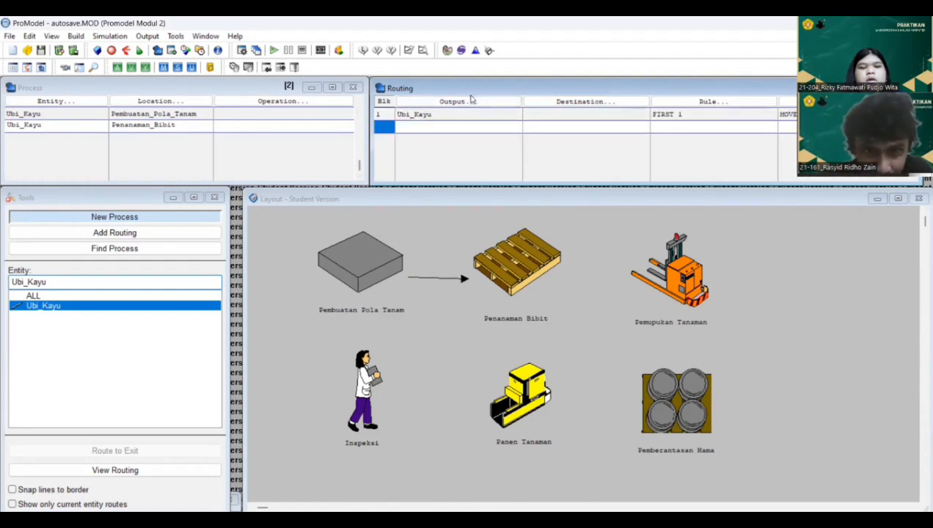
click(458, 102)
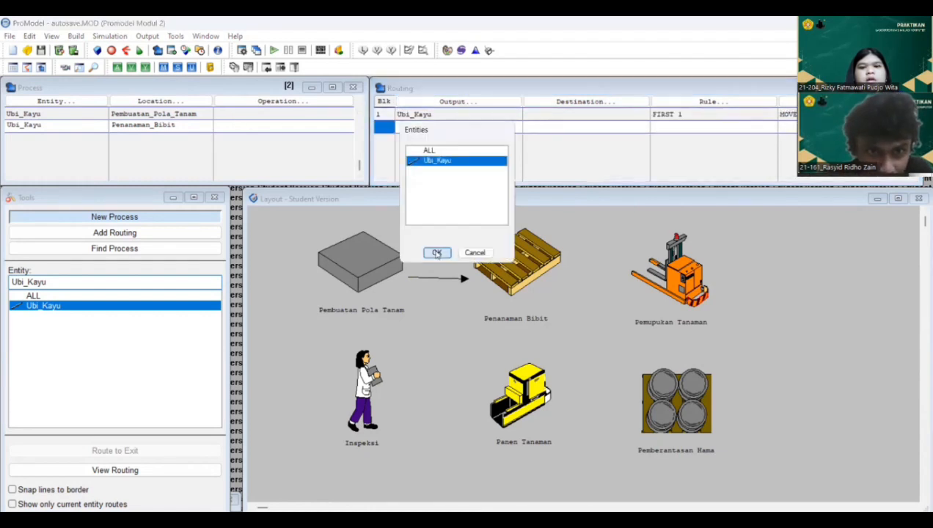
click(435, 252)
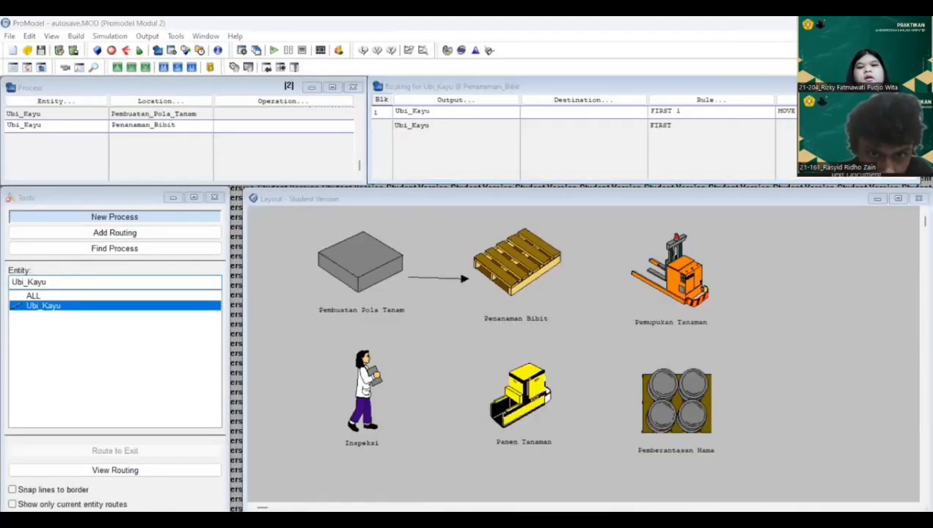
Set Pemupukan_Tanaman as the destination of the first Ubi_Kayu routing line from Penanaman_Bibit
click(572, 102)
click(569, 147)
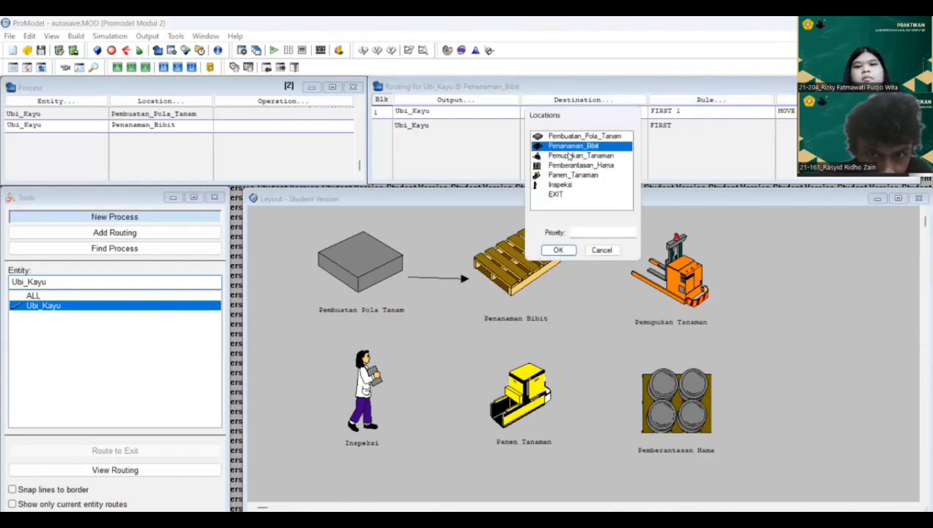
click(572, 155)
click(559, 250)
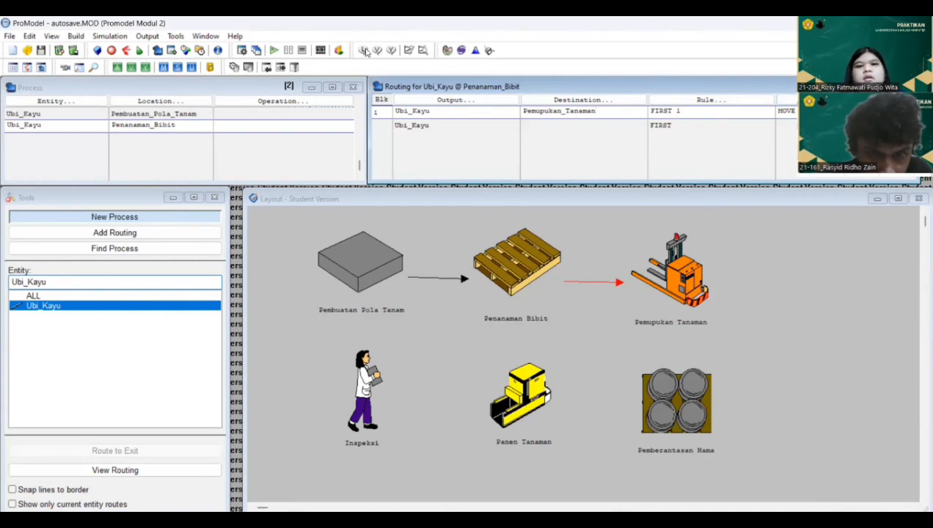
Insert MOVE FOR BI(8., 0.45) into the move logic of the routing to Pemupukan_Tanaman using the Logic Builder
click(476, 52)
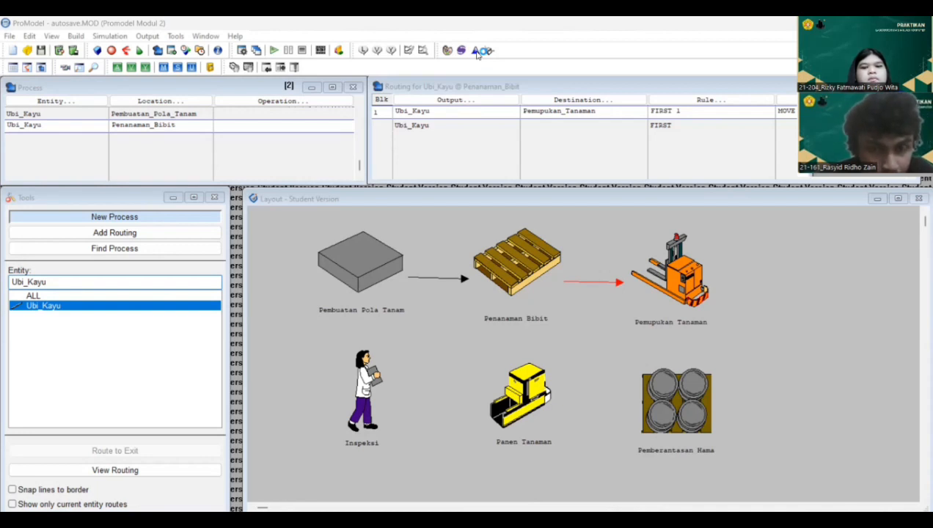
click(717, 98)
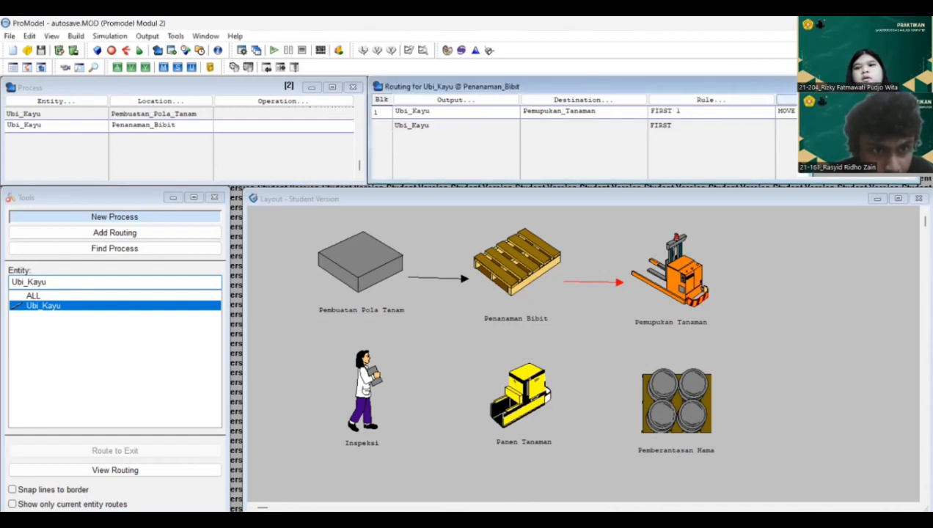
click(787, 100)
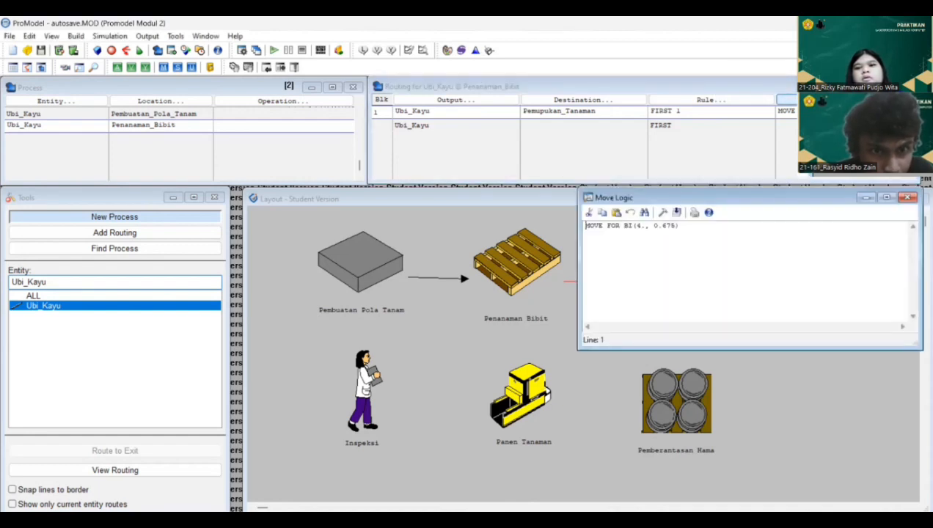
click(662, 214)
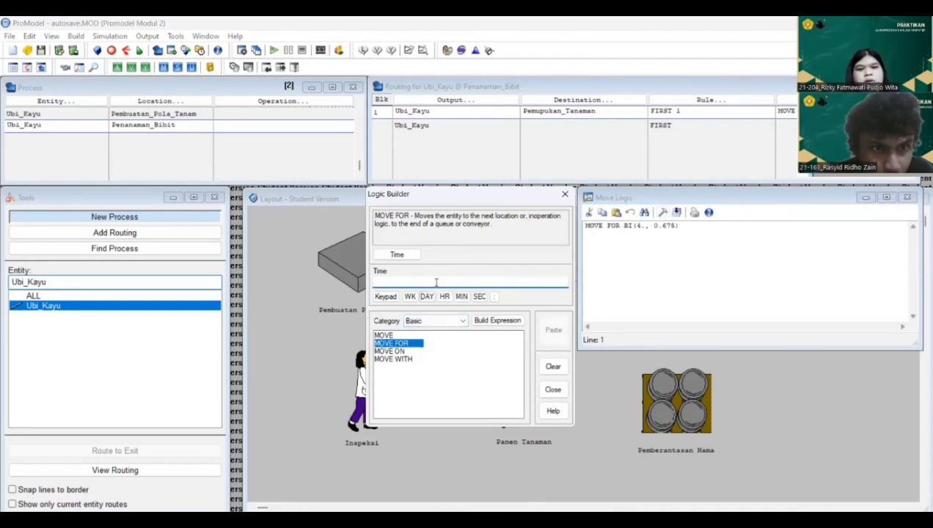
click(435, 282)
click(552, 330)
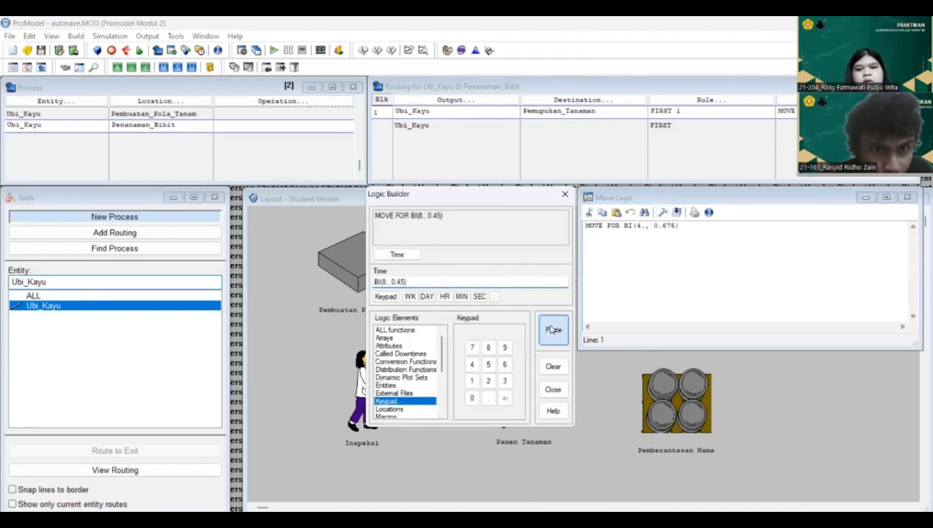
click(552, 389)
click(908, 197)
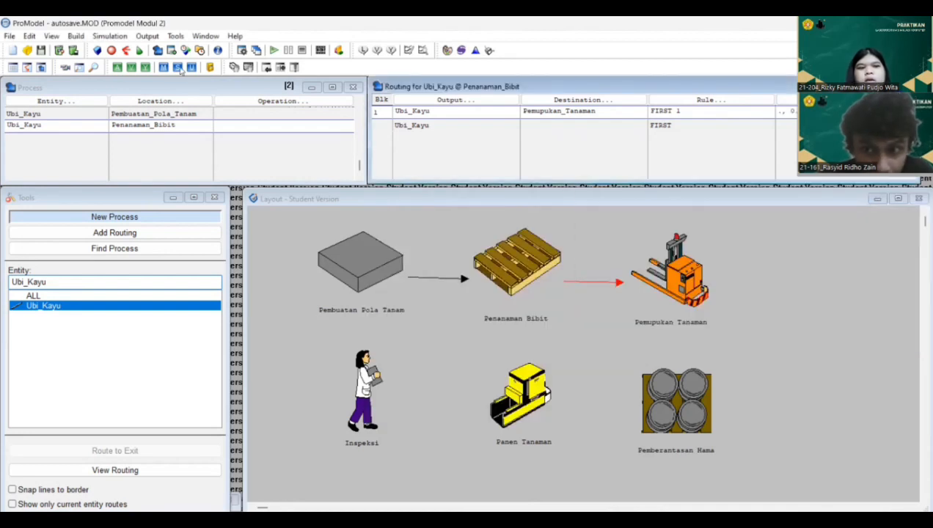
Add a third process record for Ubi_Kayu at the location Pemupukan_Tanaman
click(63, 136)
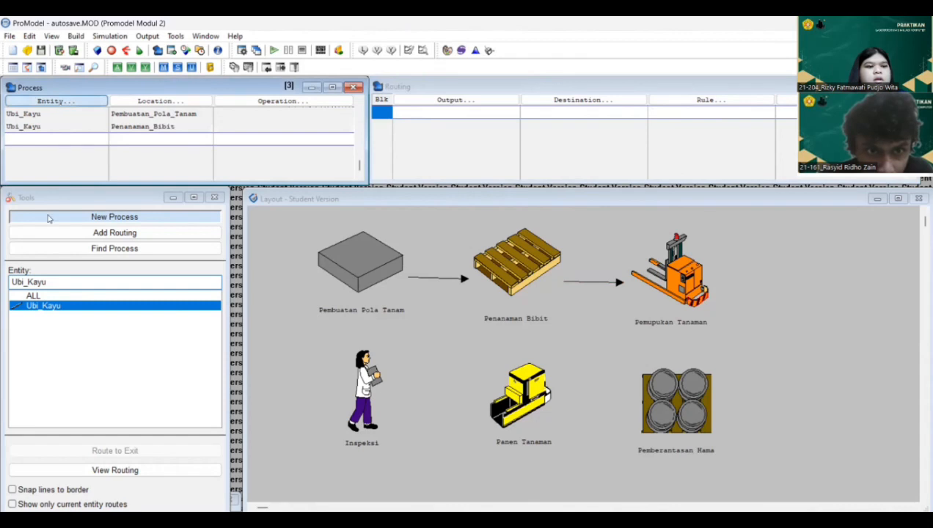
click(56, 101)
click(45, 266)
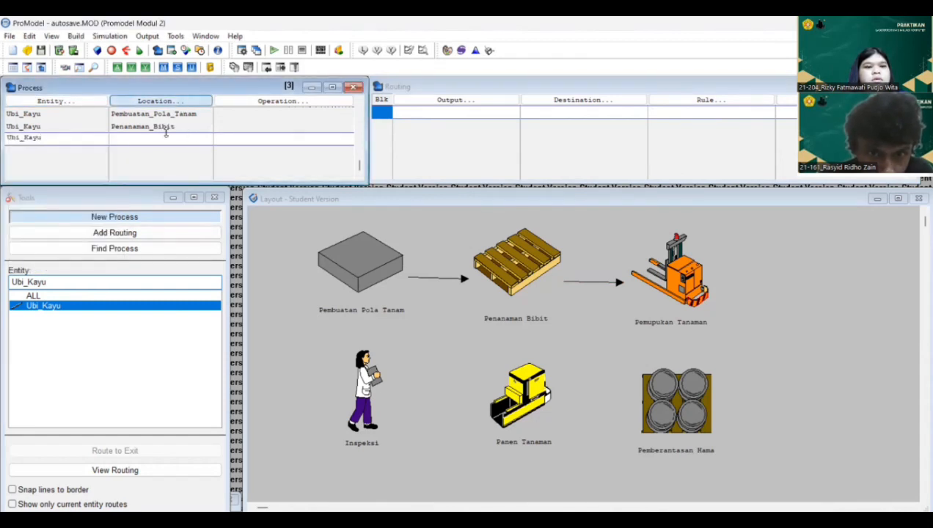
click(160, 102)
click(170, 192)
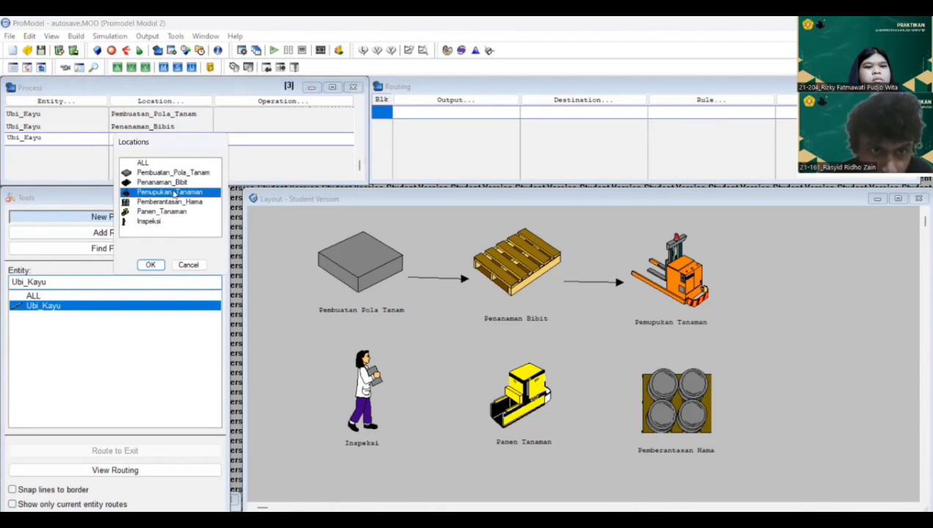
click(152, 266)
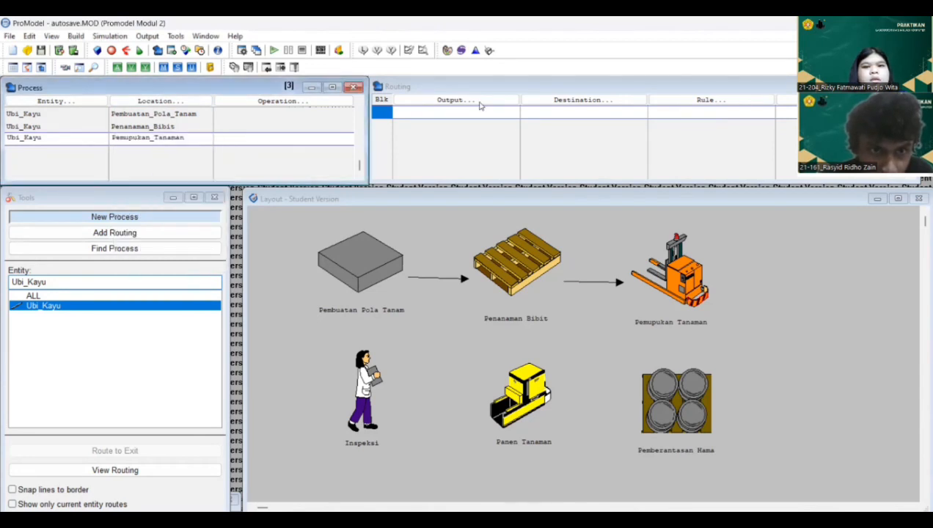
Route the Pemupukan_Tanaman process's output Ubi_Kayu to the destination Pemberantasan_Hama
click(479, 104)
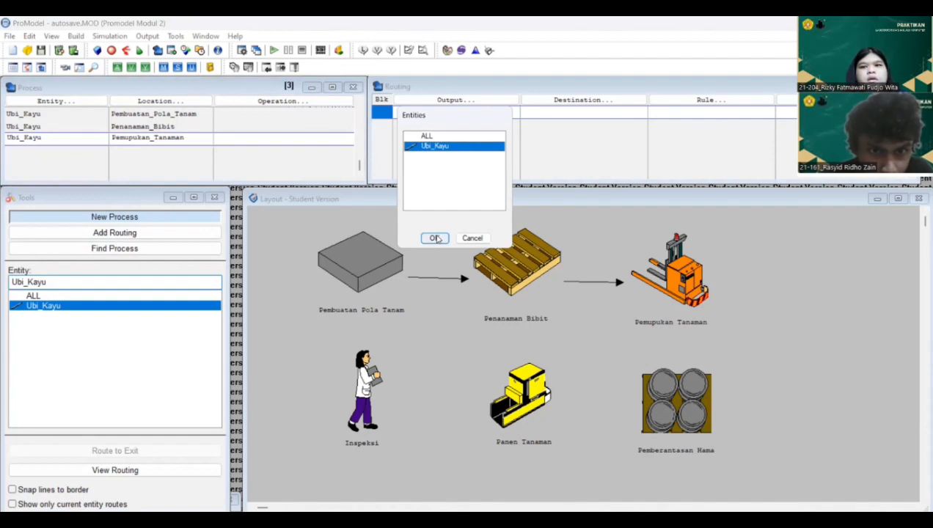
click(435, 238)
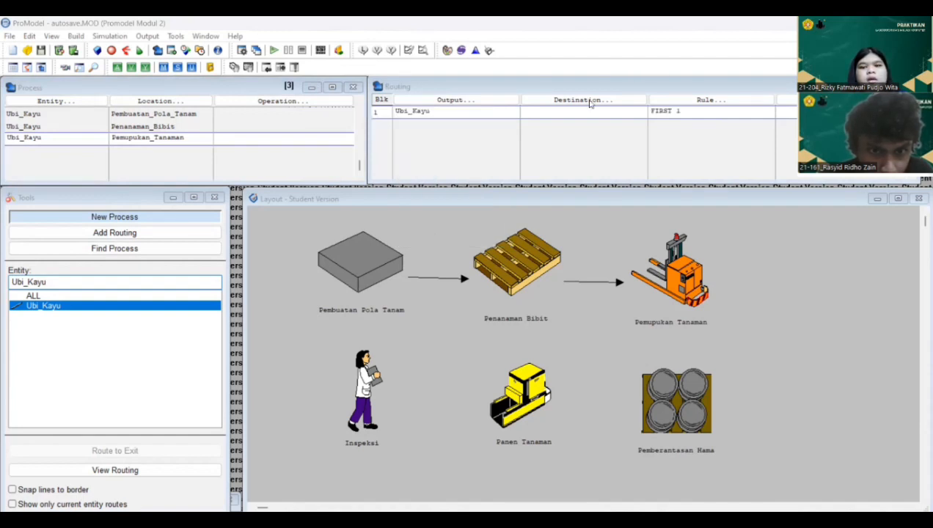
click(599, 101)
click(579, 165)
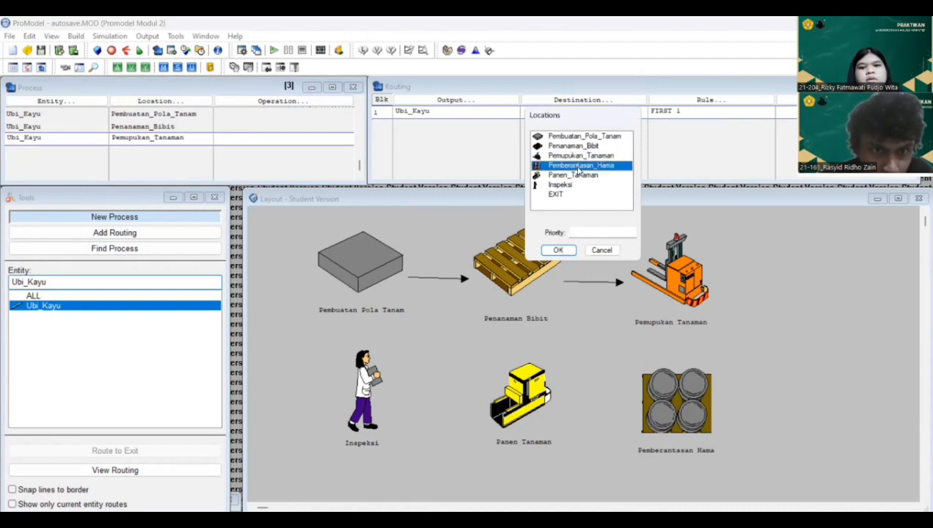
click(557, 251)
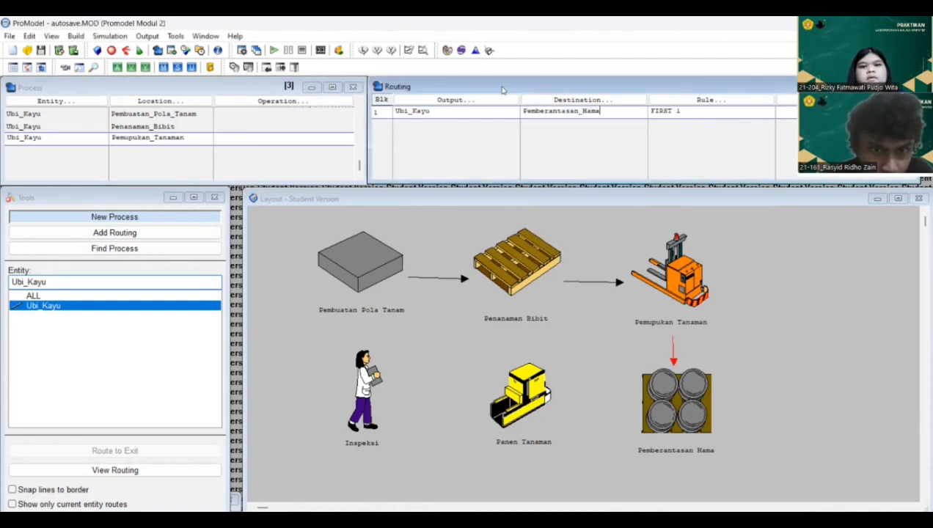
Give the routing to Pemberantasan_Hama the move logic MOVE FOR BI(4., 0.65) using the Logic Builder
click(197, 205)
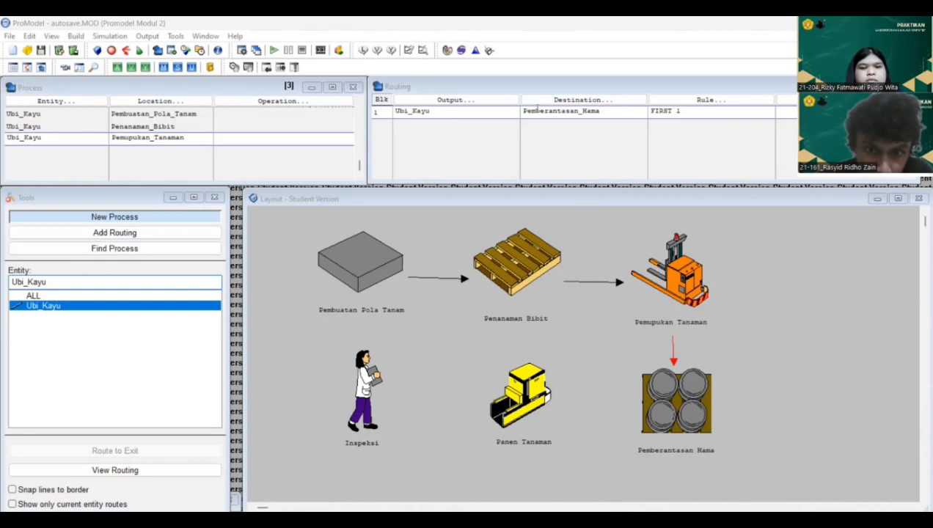
click(760, 111)
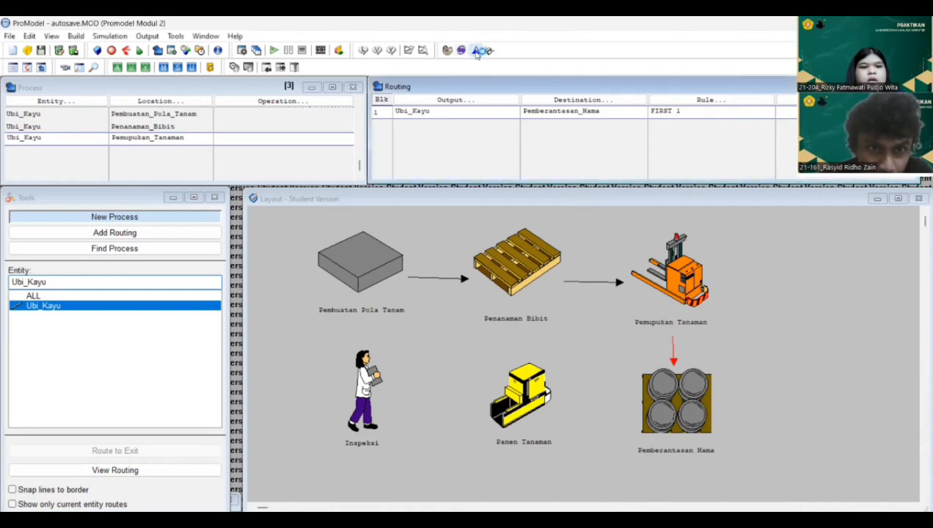
click(476, 51)
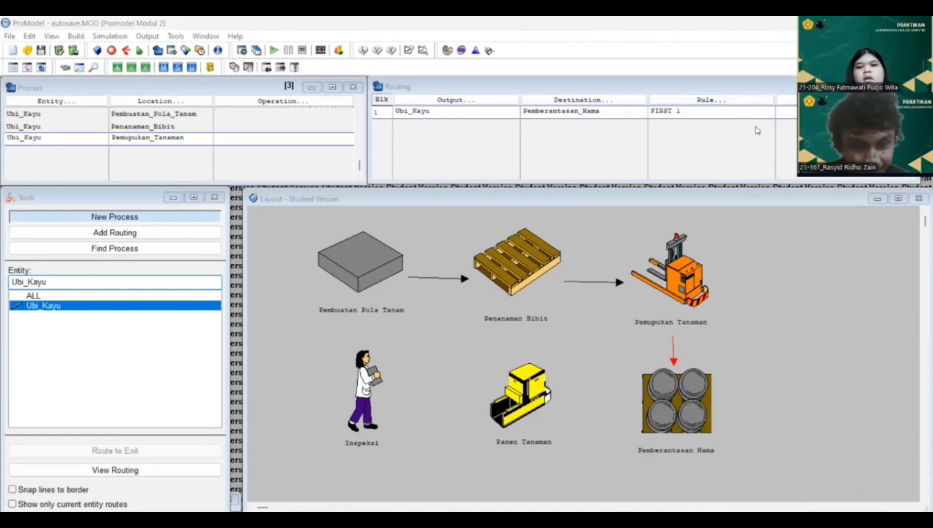
click(782, 114)
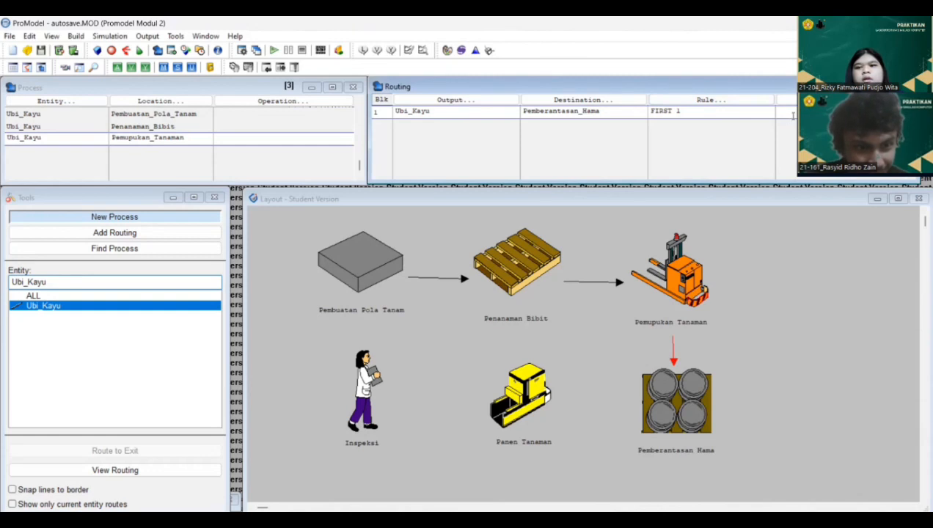
click(792, 101)
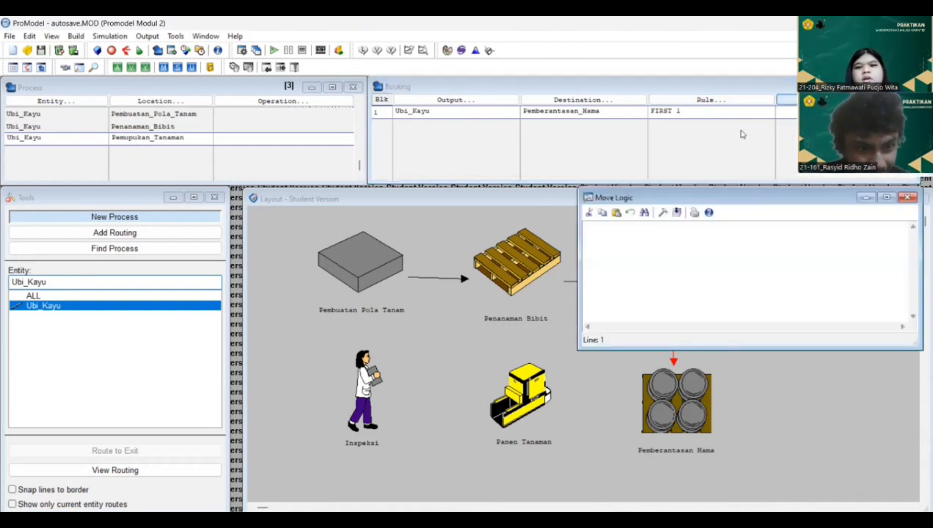
click(662, 212)
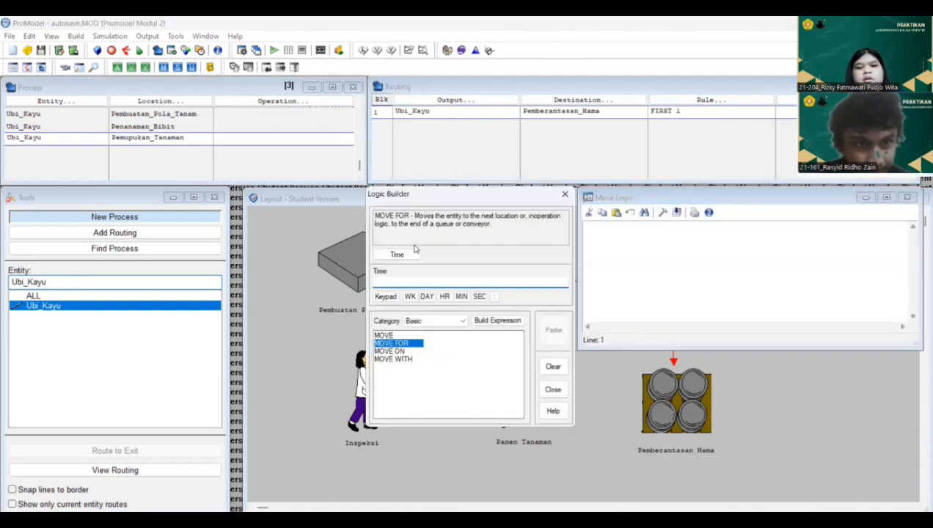
text(BI(4., 0.65))
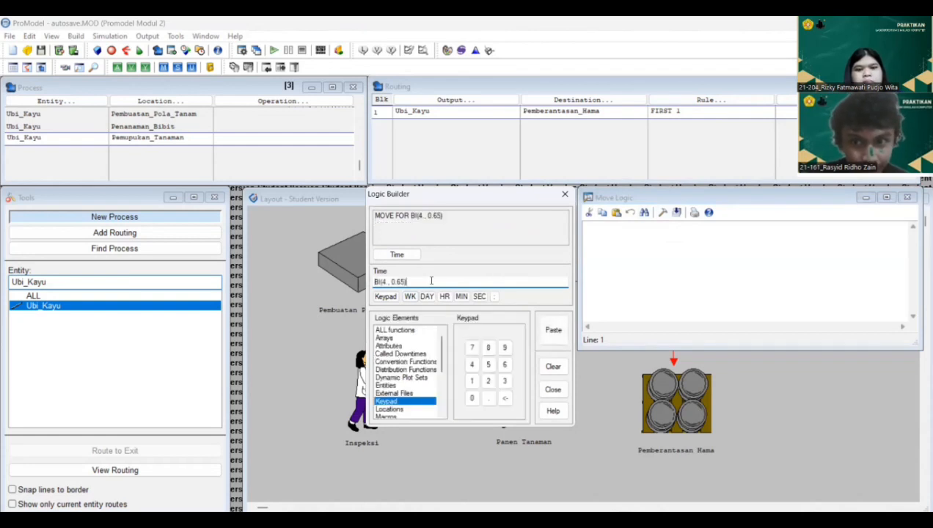
click(558, 345)
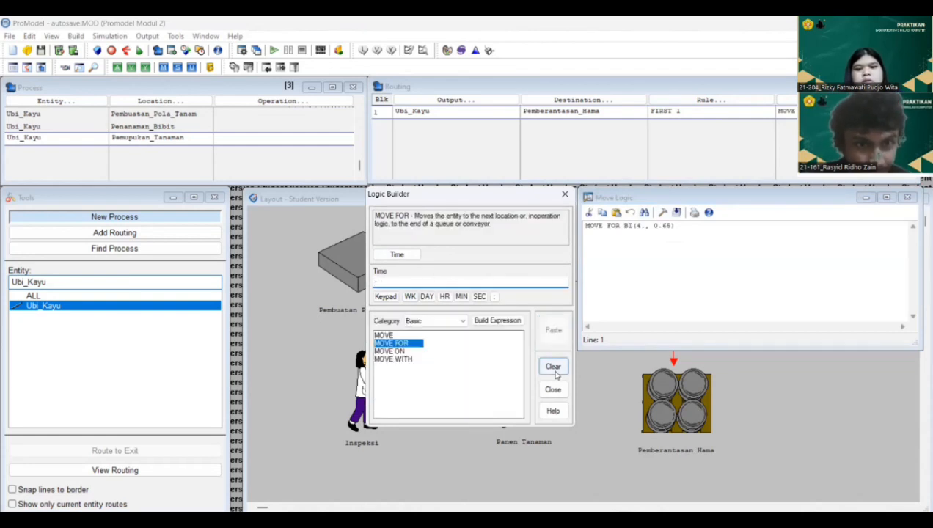
click(754, 196)
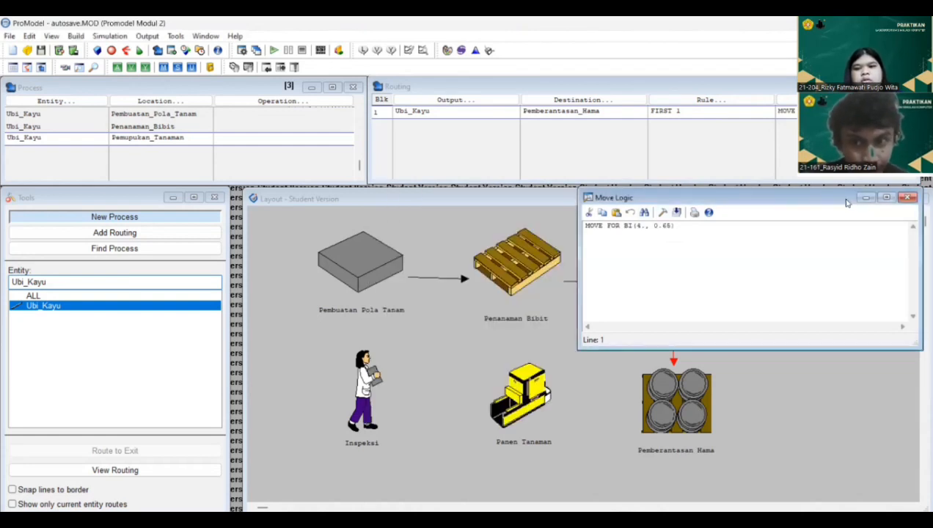
click(907, 197)
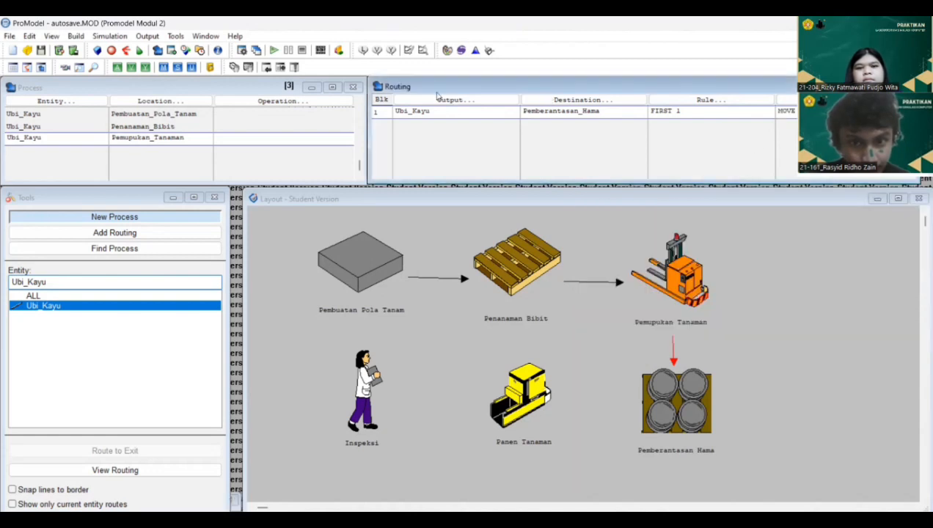
Add a fourth process record for Ubi_Kayu at the location Pemberantasan_Hama
click(78, 149)
key(Down)
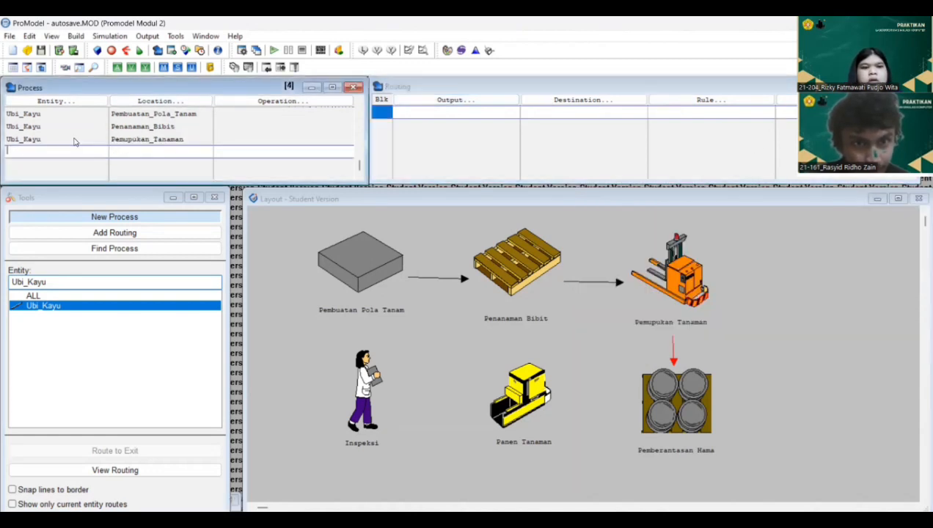
click(79, 104)
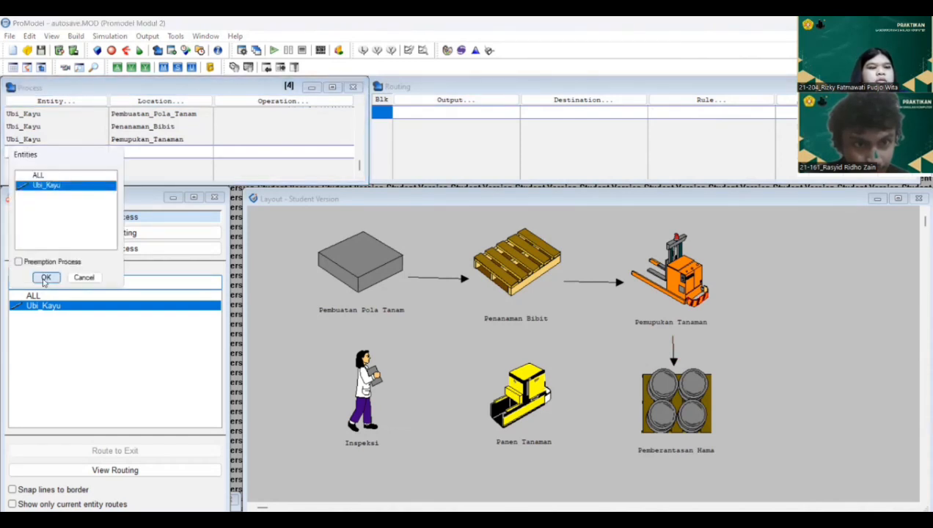
click(45, 279)
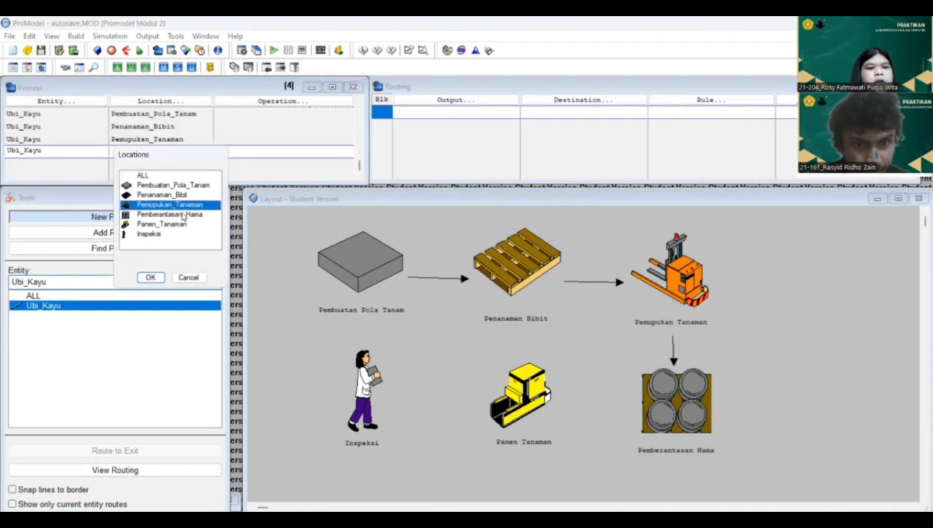
click(175, 214)
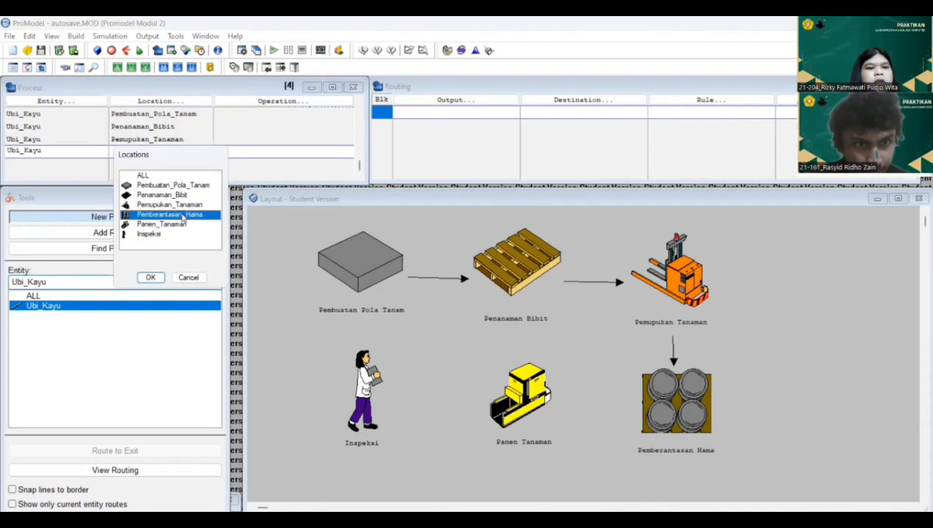
click(151, 277)
Route the Pemberantasan_Hama process's output Ubi_Kayu to the destination Panen_Tanaman
click(480, 99)
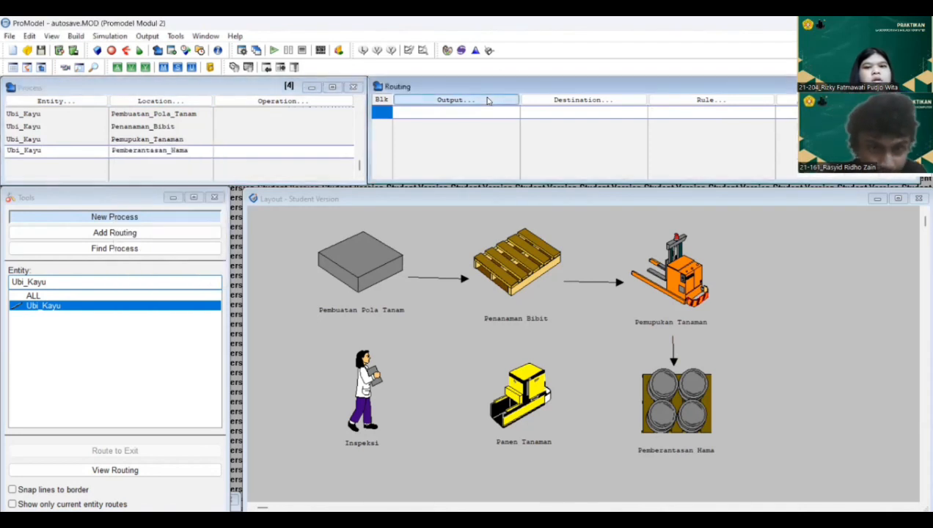
click(450, 151)
click(432, 236)
click(579, 101)
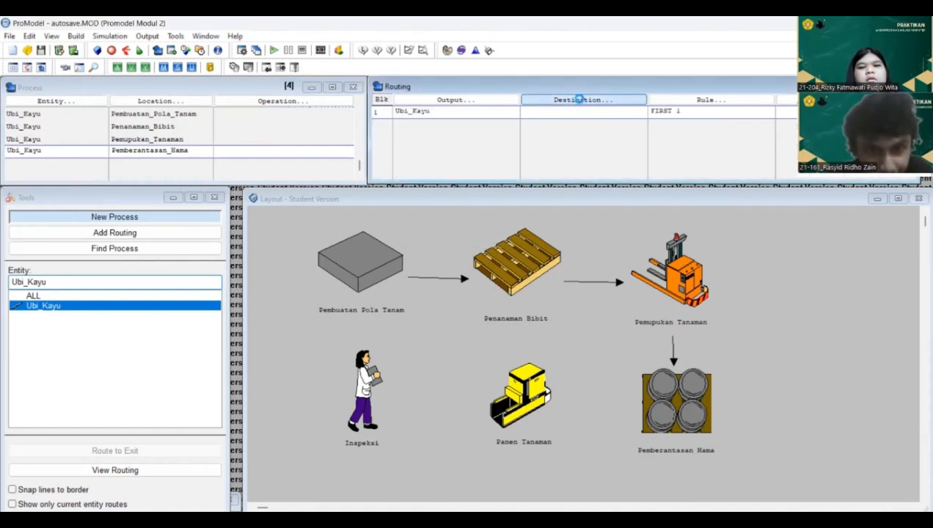
click(572, 175)
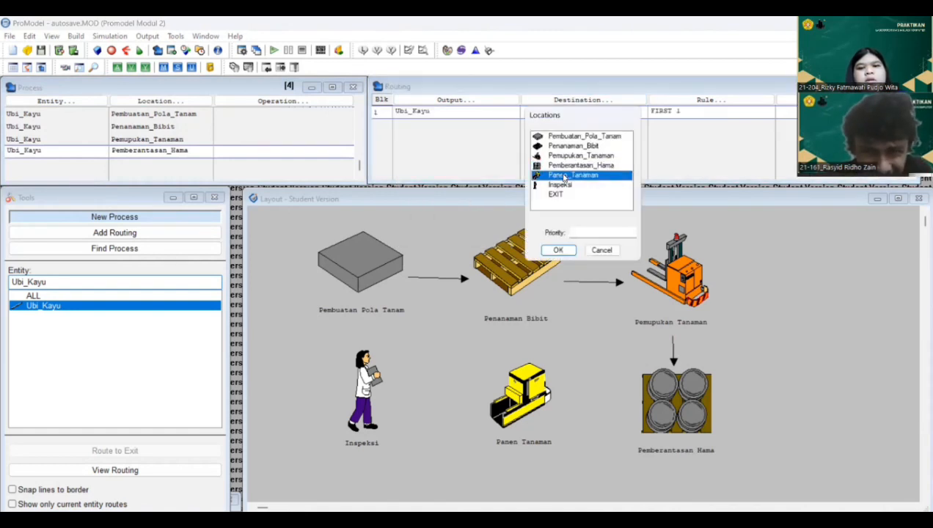
click(558, 249)
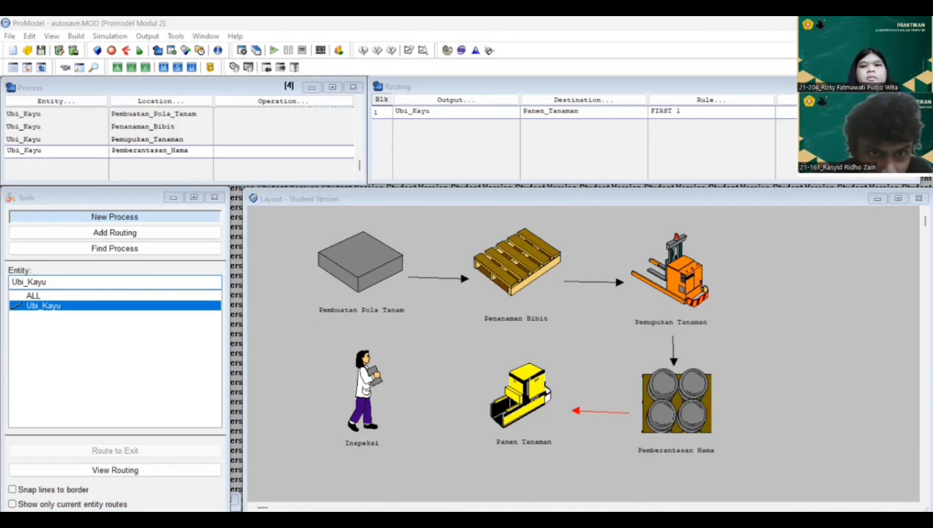
Give the routing to Panen_Tanaman the move logic MOVE FOR BI(4., 0.575) using the Logic Builder
click(783, 99)
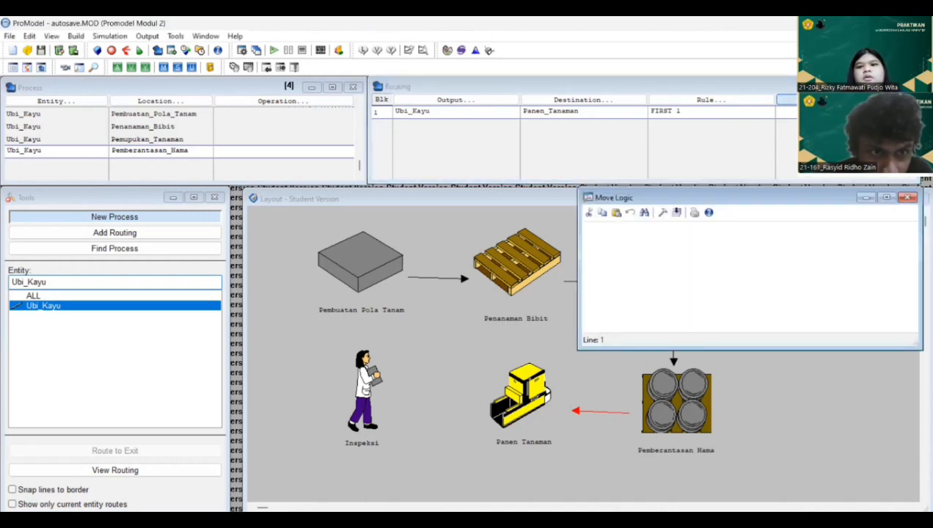
click(655, 212)
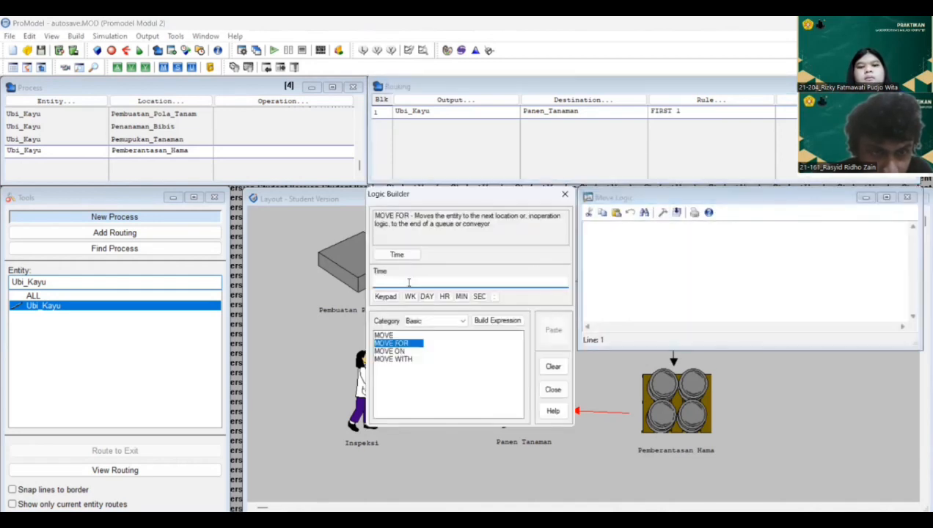
text(BI(4., 0.575))
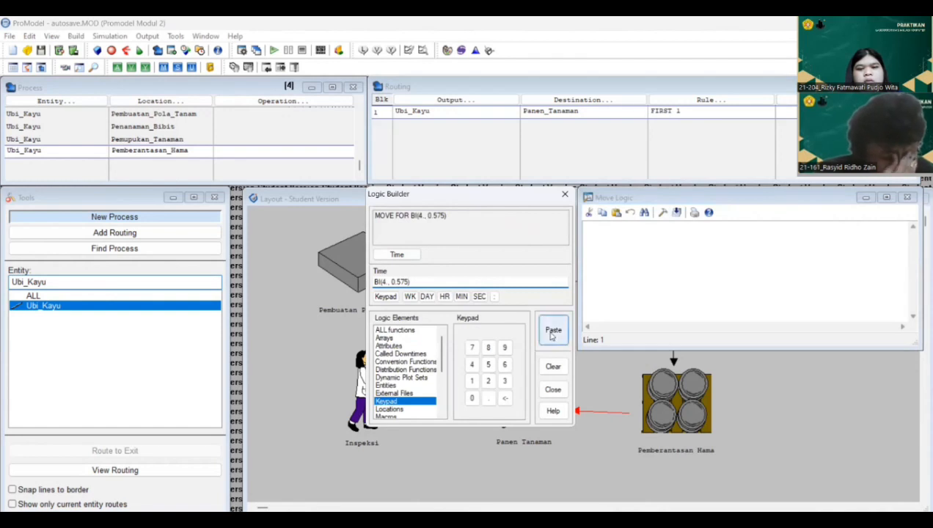
click(553, 332)
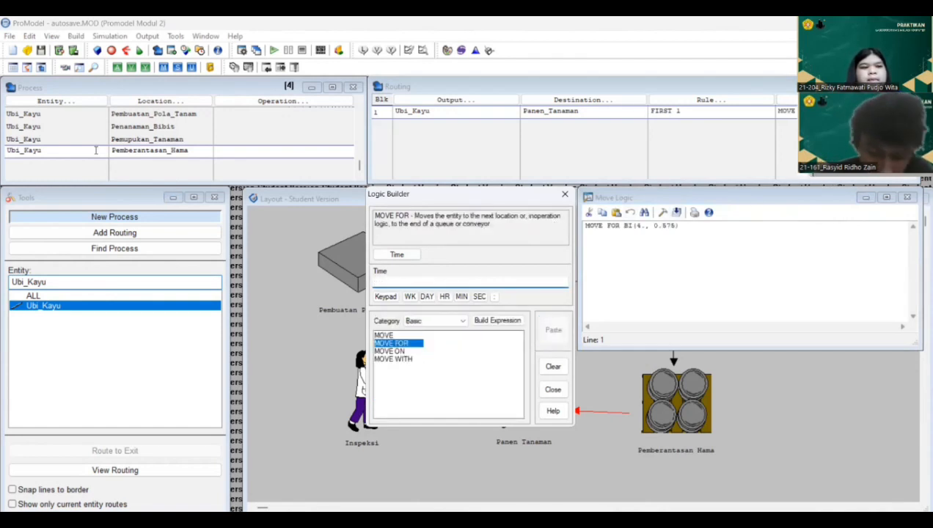
click(125, 160)
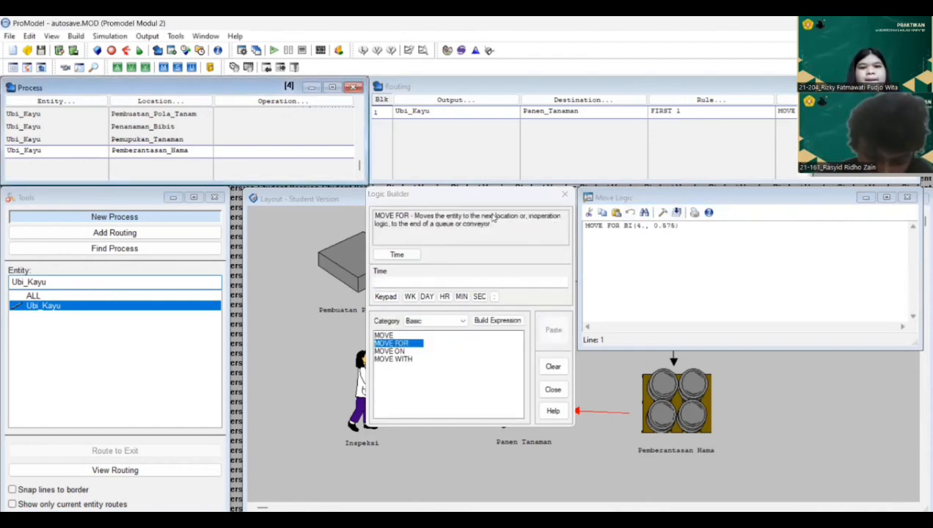
click(553, 390)
click(907, 197)
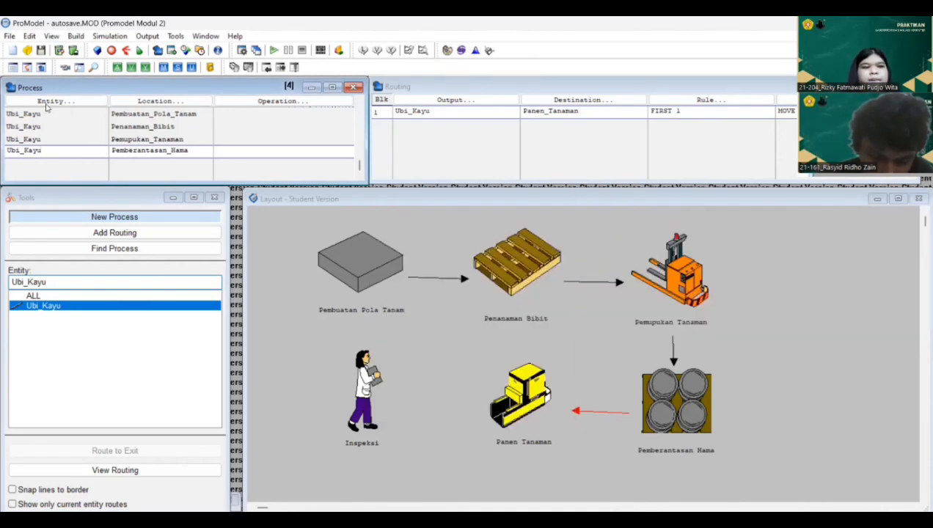
Add a fifth process record for Ubi_Kayu at the location Panen_Tanaman
key(Down)
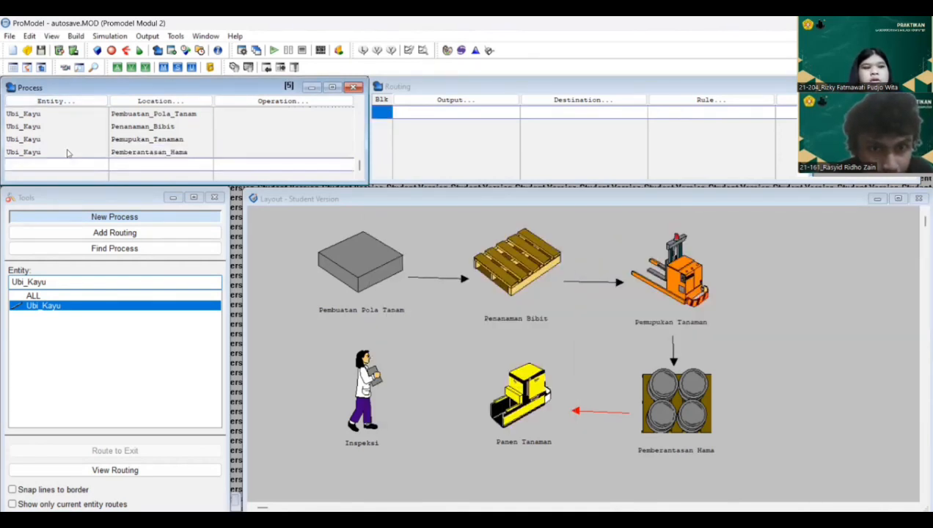
click(59, 102)
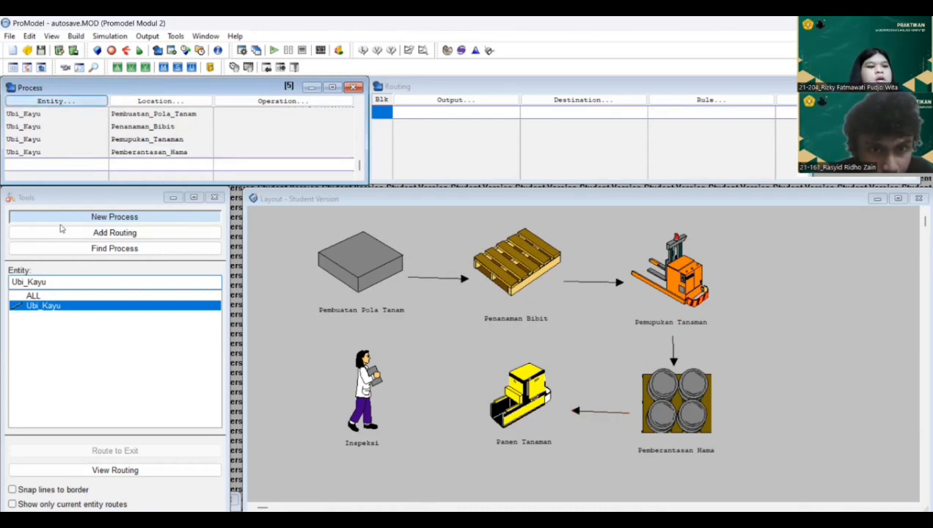
click(47, 290)
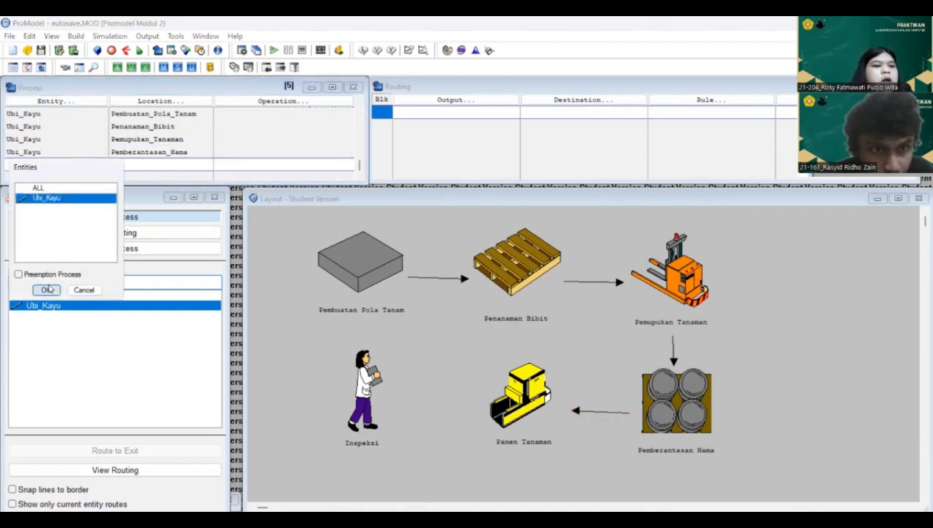
click(138, 103)
click(144, 233)
click(150, 290)
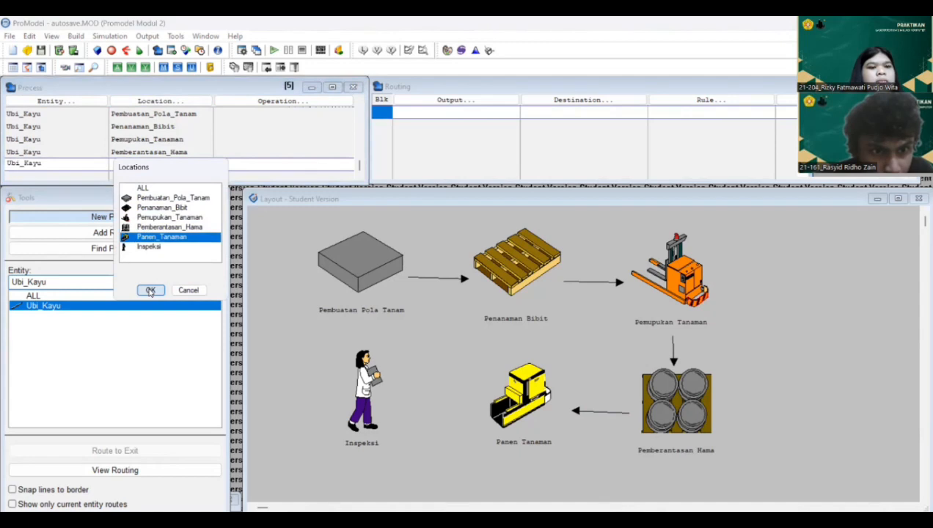
Route the Panen_Tanaman process's output Ubi_Kayu to the destination Inspeksi
click(491, 98)
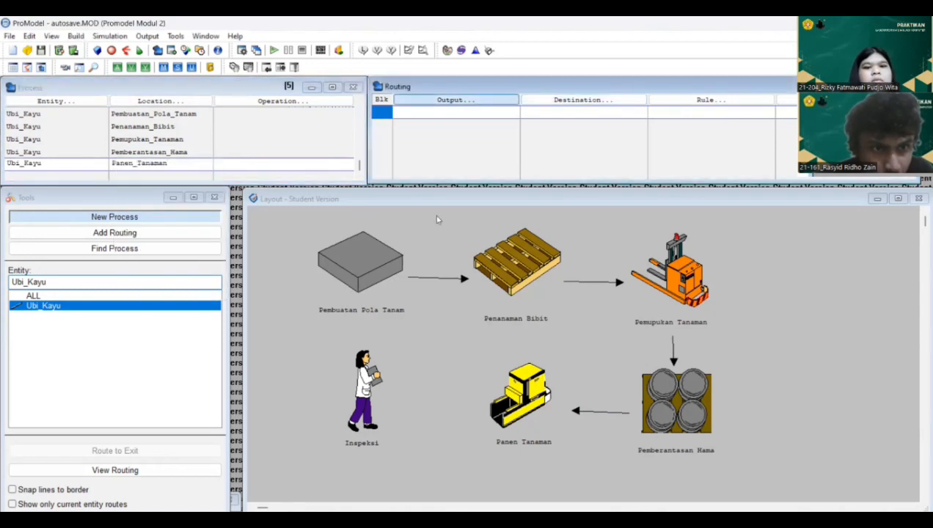
click(434, 238)
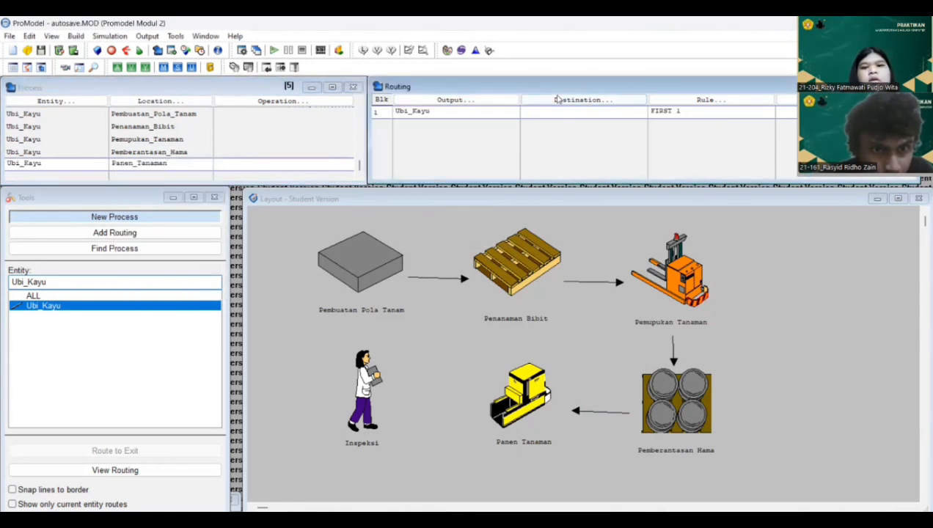
click(560, 97)
click(557, 185)
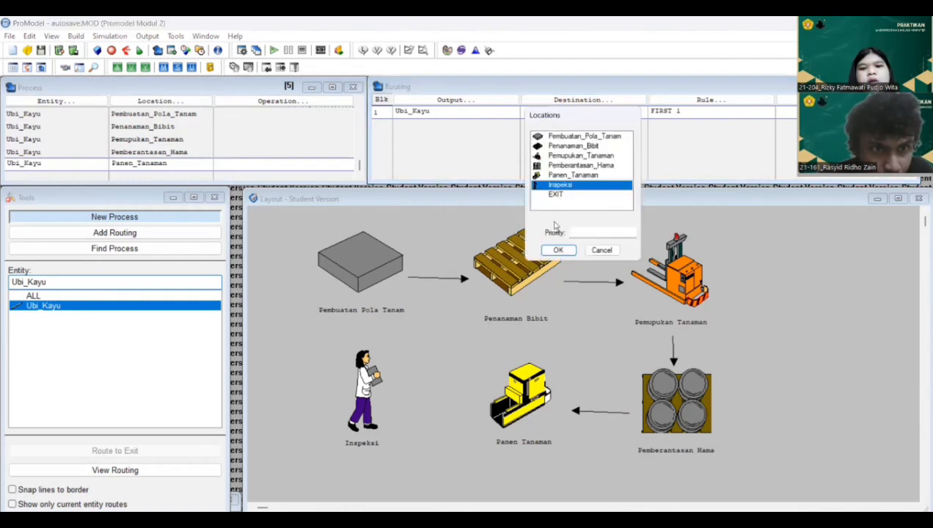
click(558, 249)
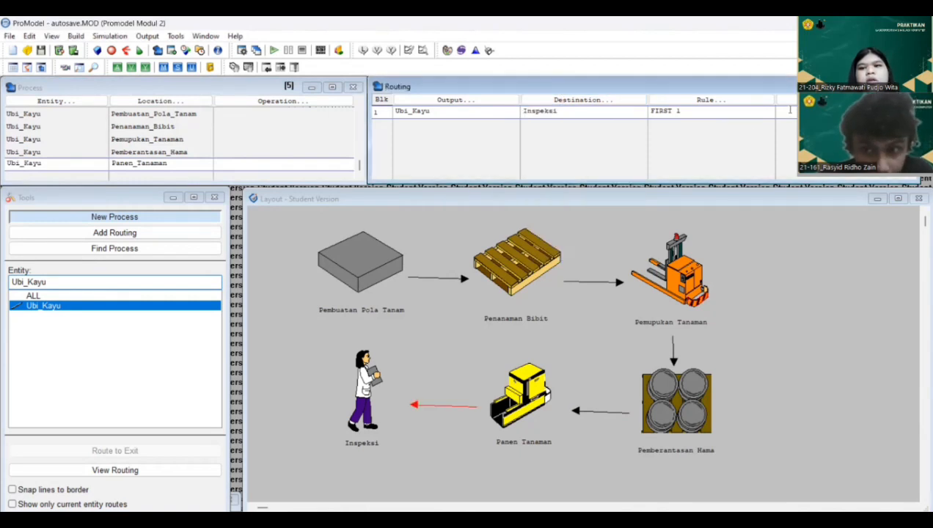
Give the routing to Inspeksi the move logic MOVE FOR P(2.8) using the Logic Builder
click(475, 49)
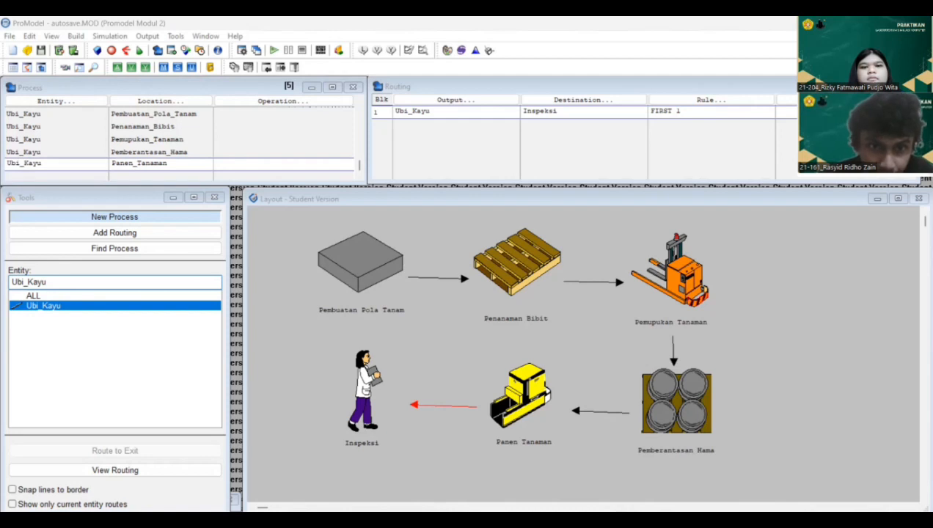
click(786, 119)
click(783, 99)
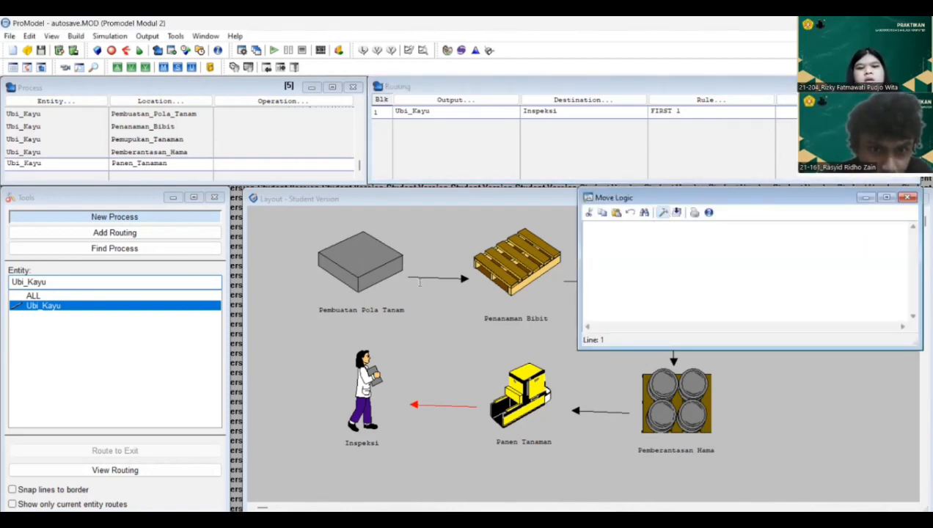
click(663, 213)
text(P(2.8))
click(547, 336)
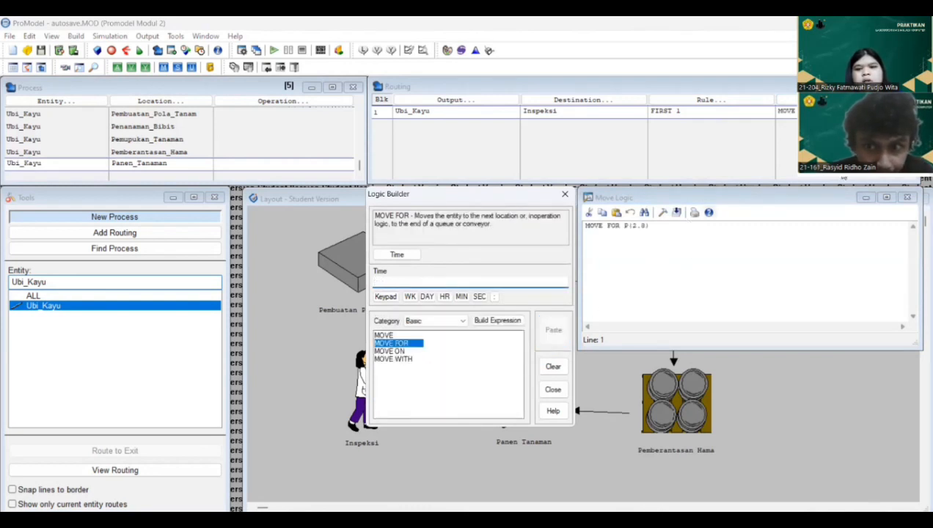
click(866, 200)
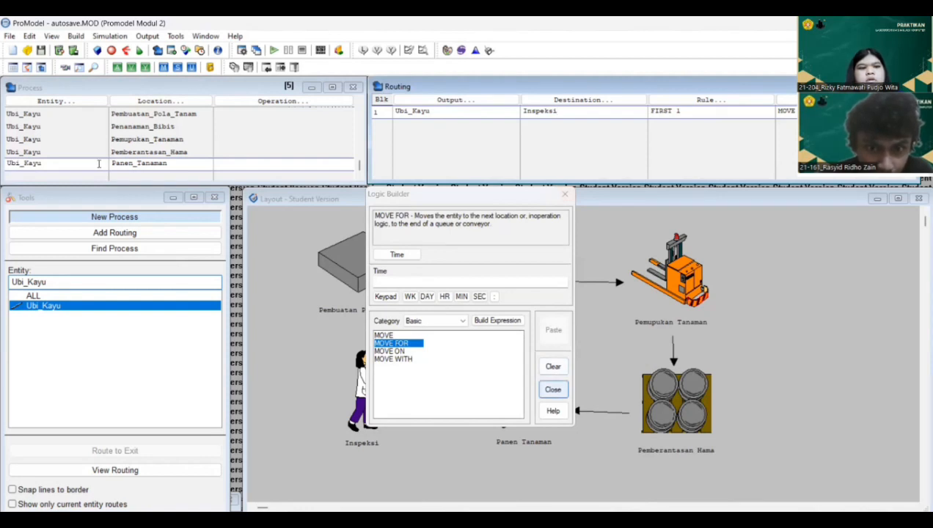
click(554, 391)
Add a sixth process record for Ubi_Kayu at the location Inspeksi
click(70, 102)
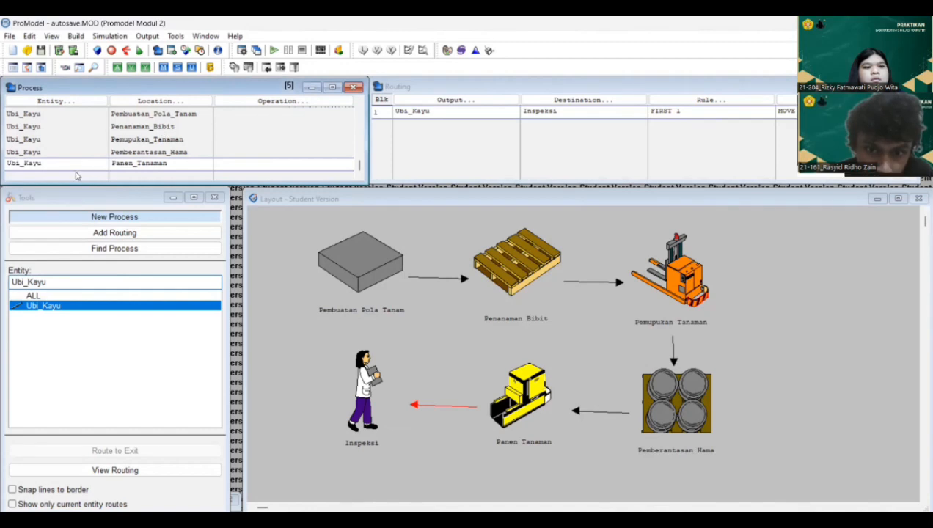
click(73, 171)
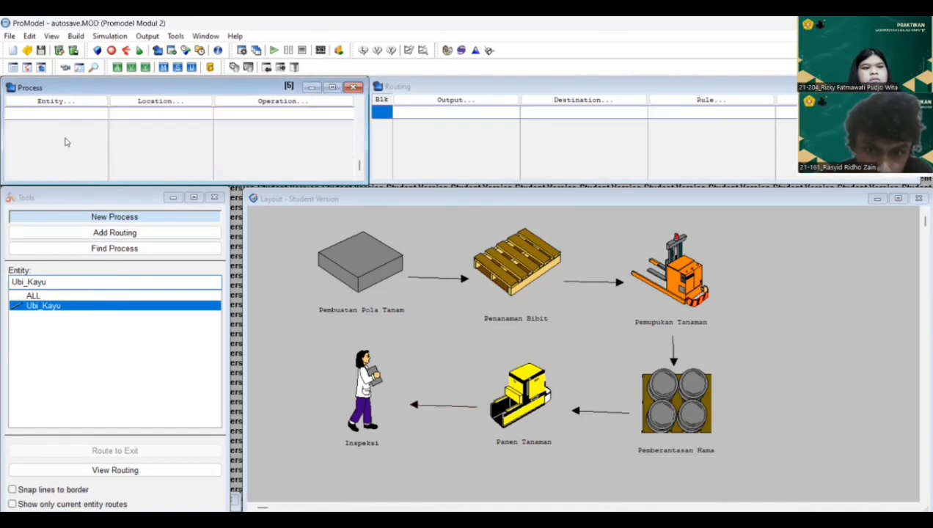
click(58, 102)
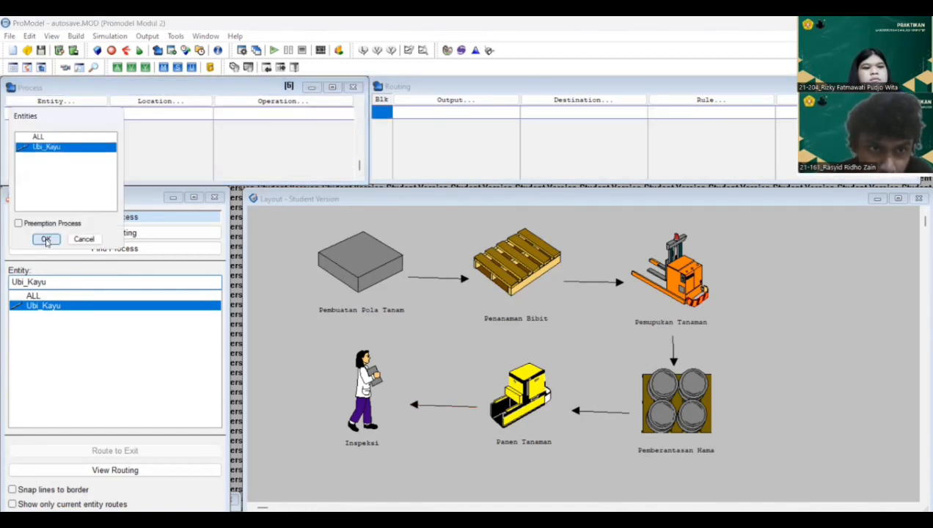
click(44, 239)
click(201, 102)
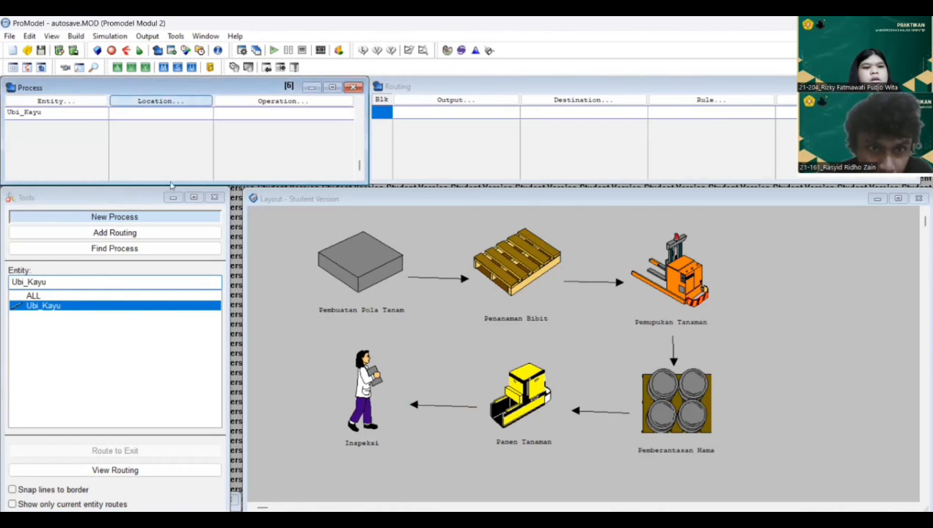
click(146, 196)
click(150, 240)
Route the Inspeksi process's output Ubi_Kayu to the destination EXIT
click(491, 99)
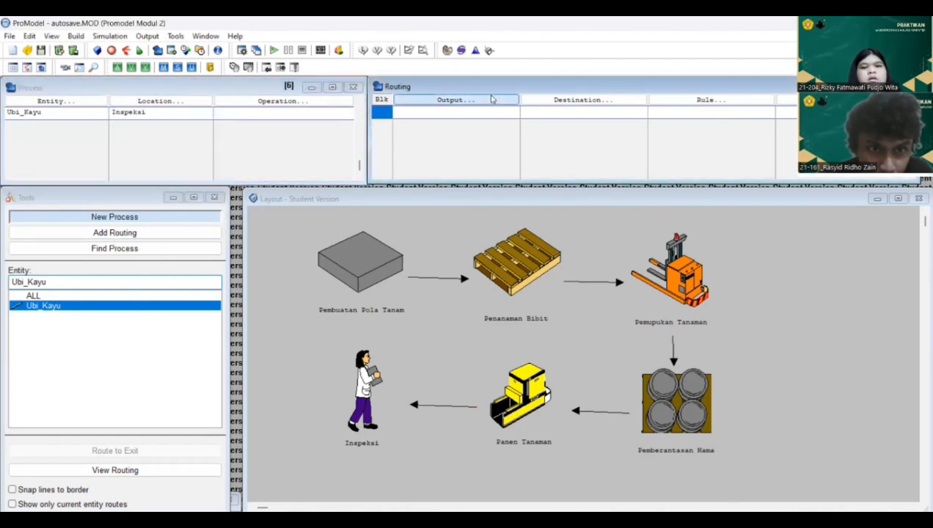
click(433, 238)
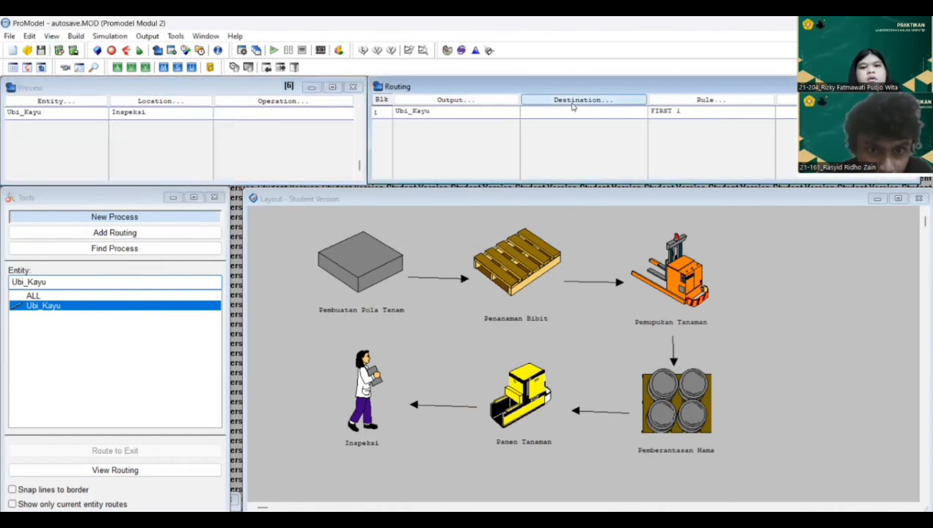
click(571, 101)
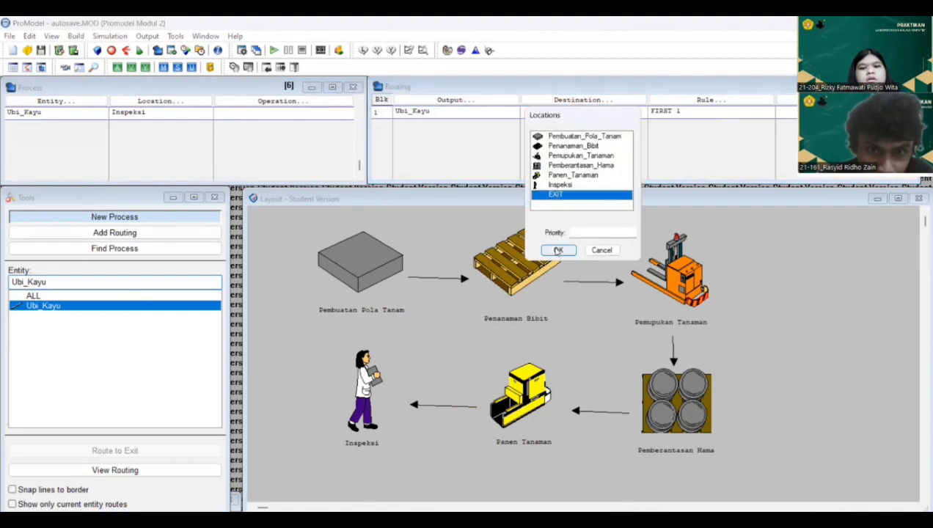
click(557, 250)
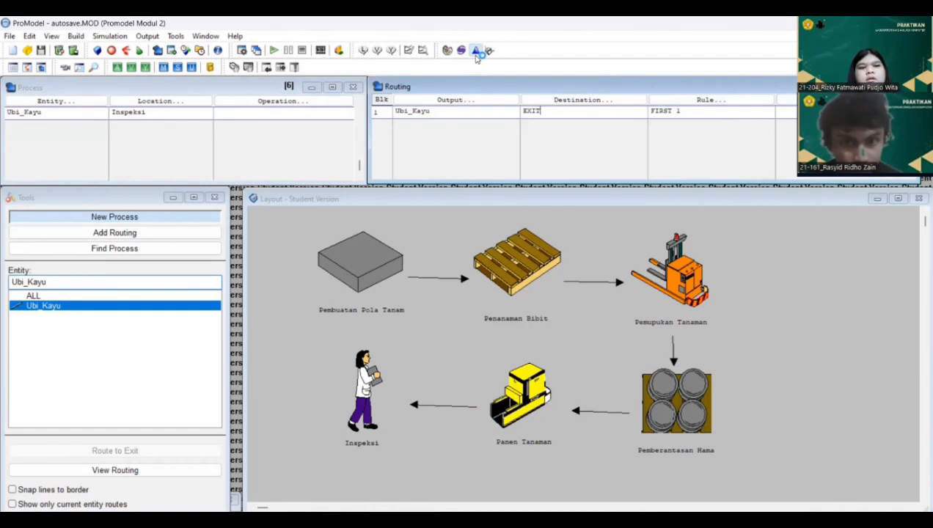
Give the routing of Ubi_Kayu from Inspeksi to EXIT the move logic MOVE FOR BI(7., 0.443) using the Logic Builder
click(476, 51)
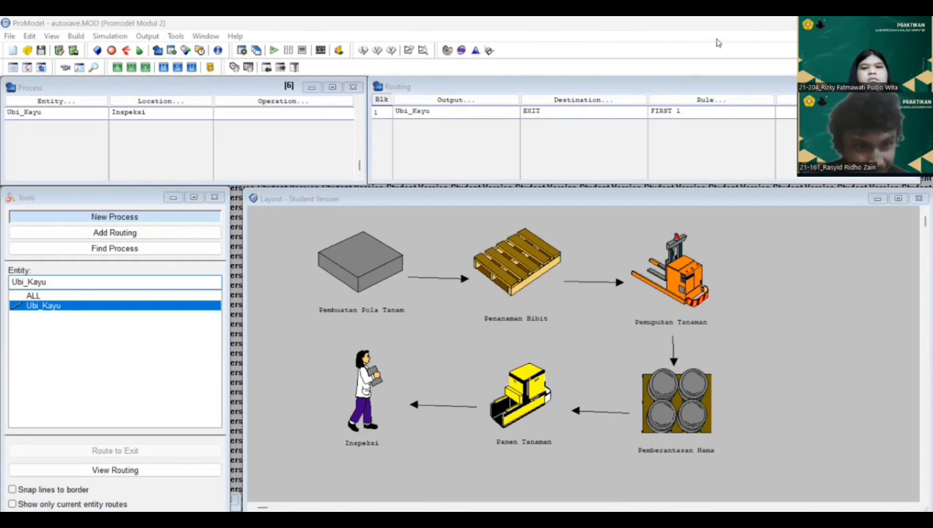
click(689, 66)
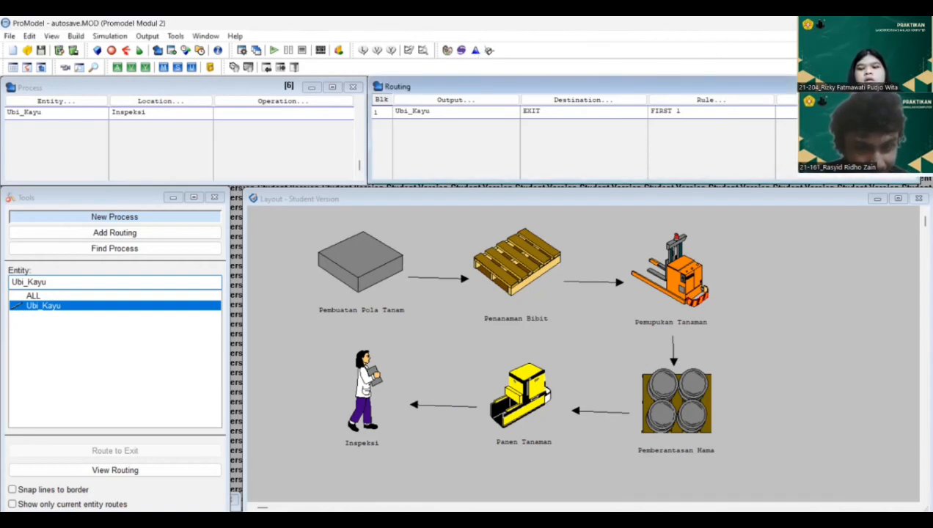
click(786, 99)
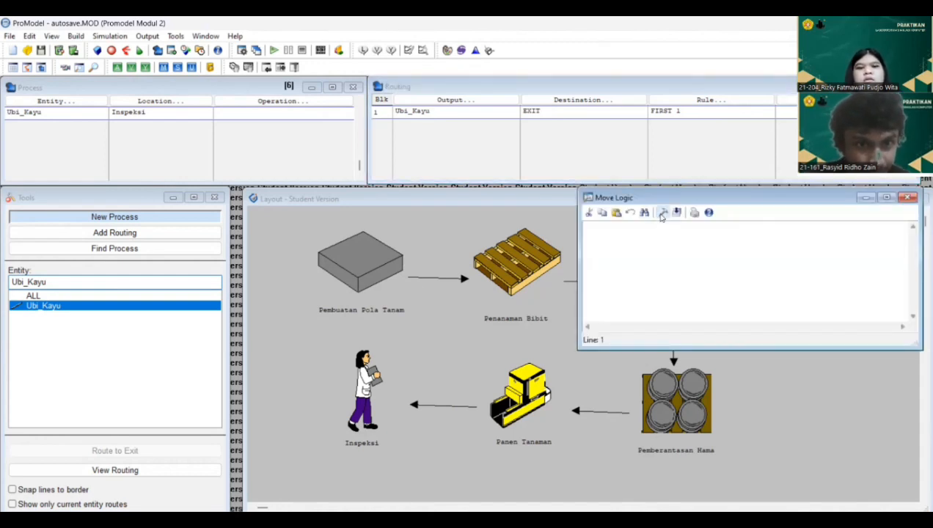
click(662, 212)
text(BI(7, 0.443))
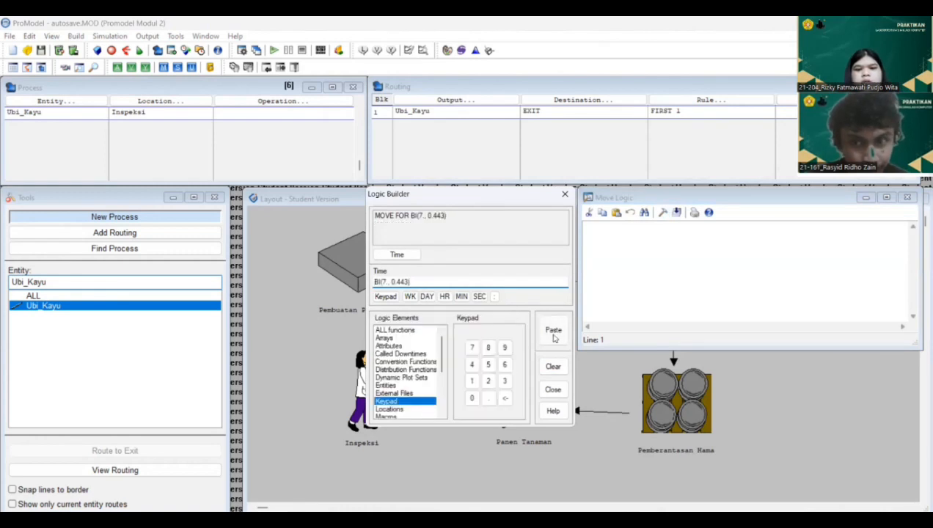
click(552, 391)
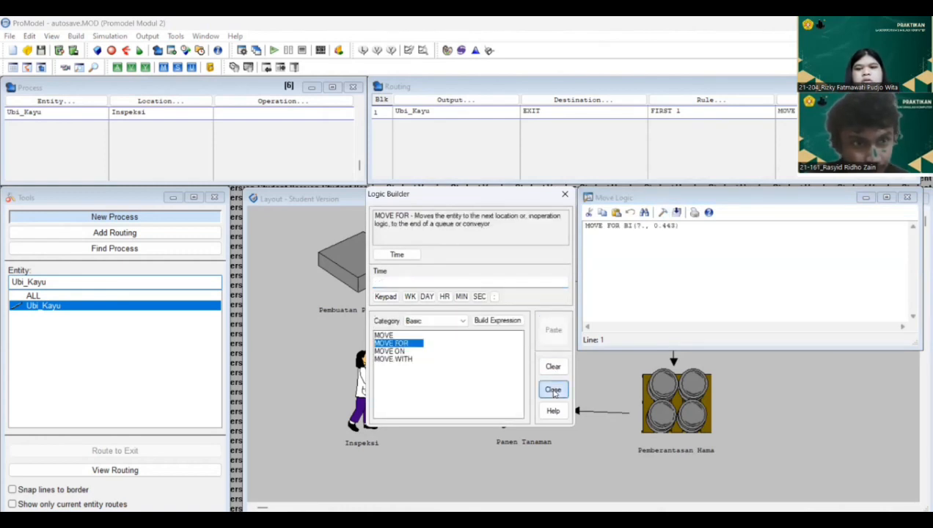
click(552, 389)
click(865, 200)
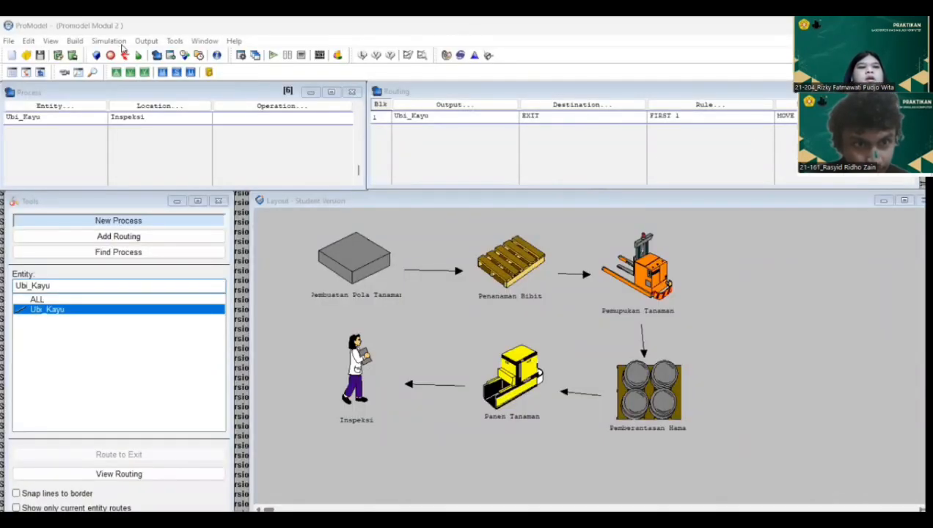
Start saving and running the model, choosing the folder SEMESTER 4 > LAB SIMKOM > MODUL2 as the save location
click(109, 41)
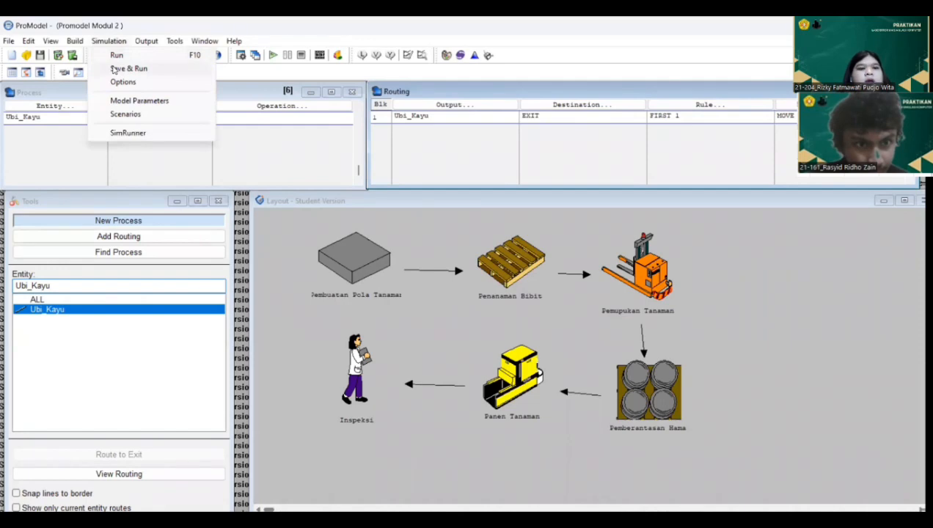
click(114, 70)
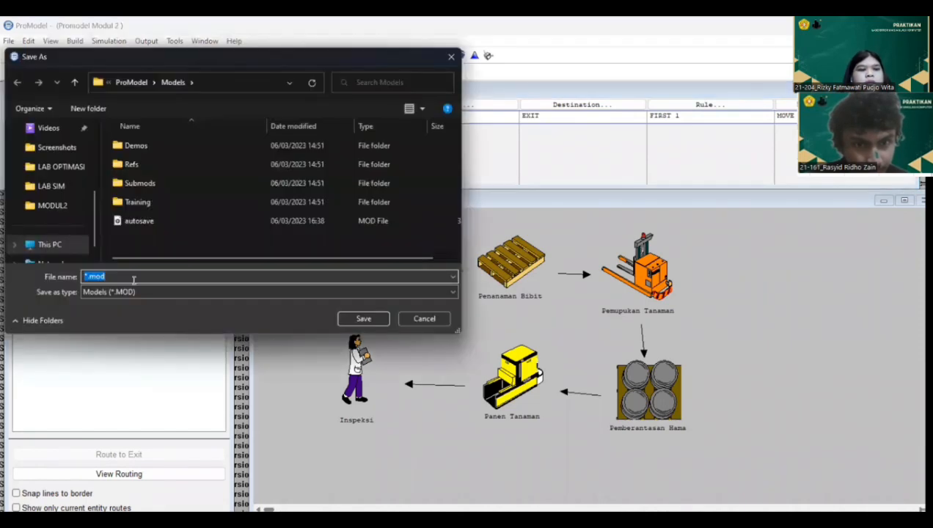
scroll(63, 190, down, 1)
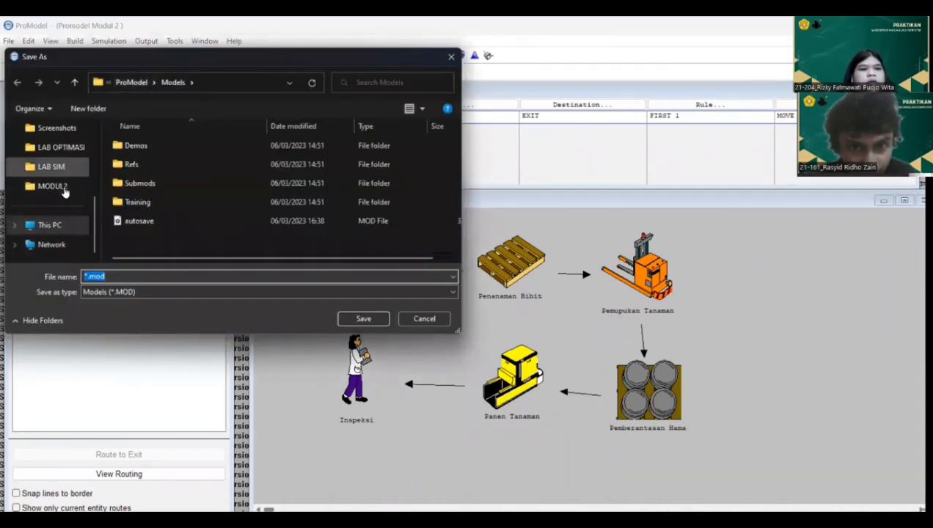
click(63, 149)
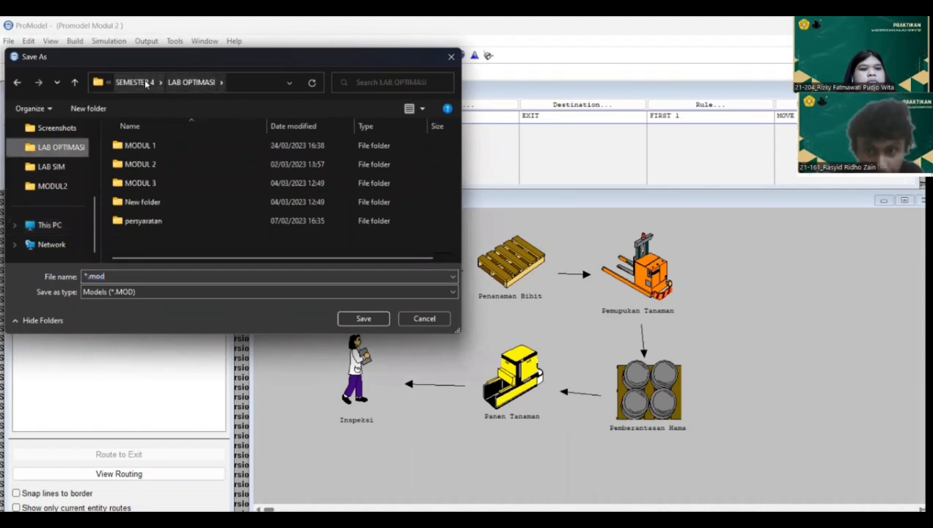
click(139, 82)
double_click(168, 183)
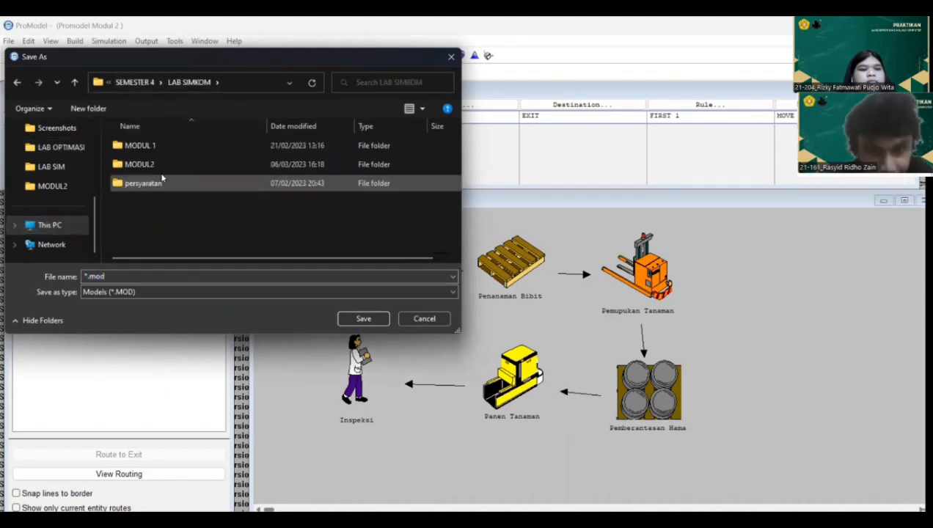
click(168, 167)
double_click(168, 167)
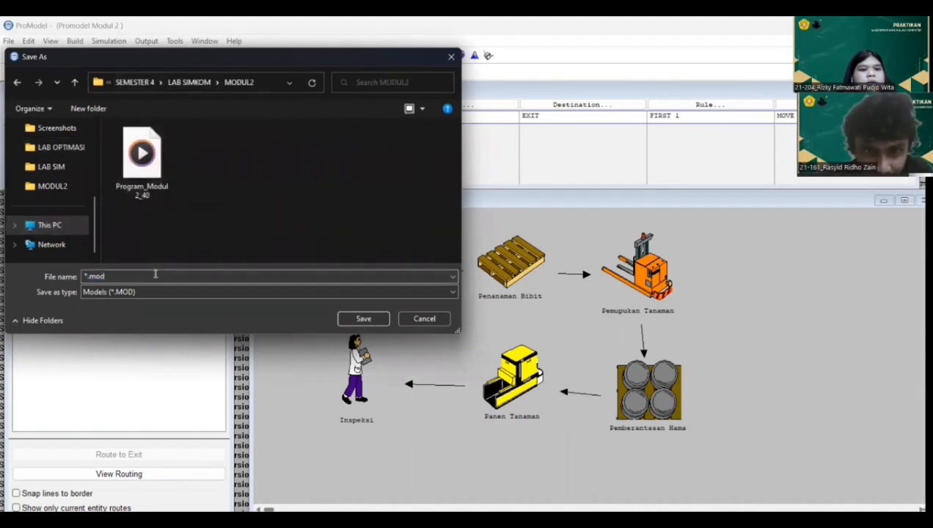
Name the model file "Promodel Modul 2 .mod" and save it so the simulation starts
click(154, 275)
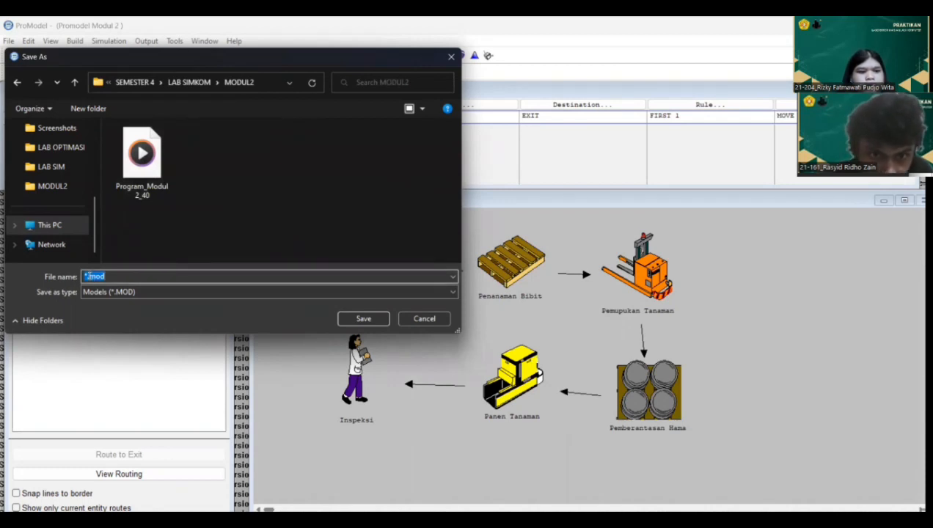
click(89, 277)
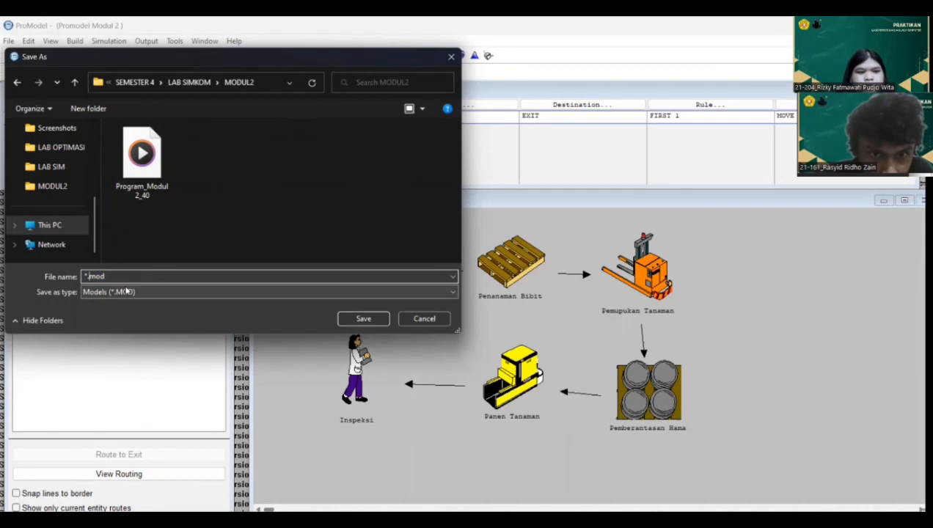
key(BackSpace)
text(p)
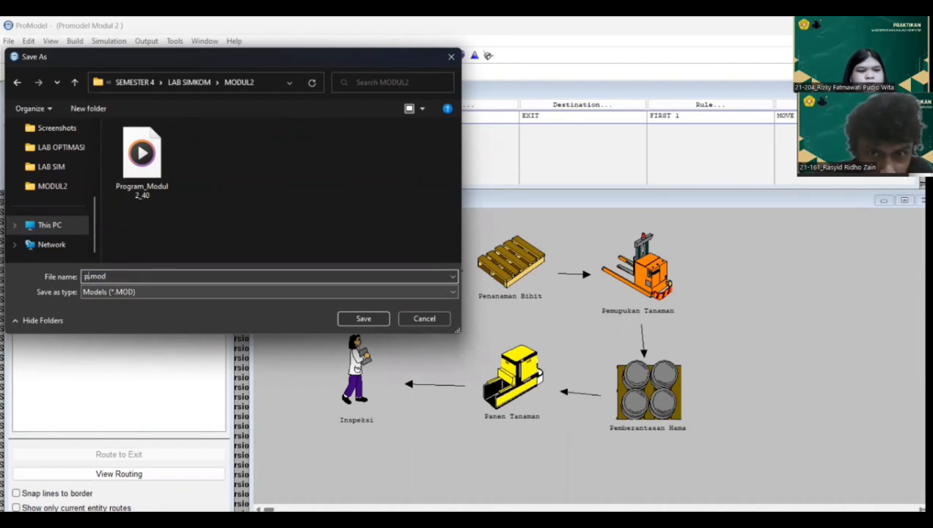
key(BackSpace)
text(Promod)
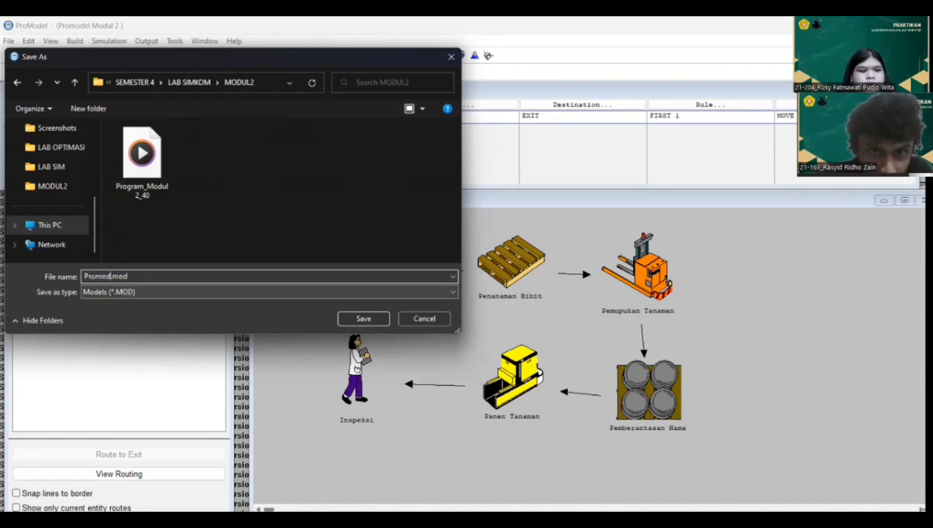
text(el Modul)
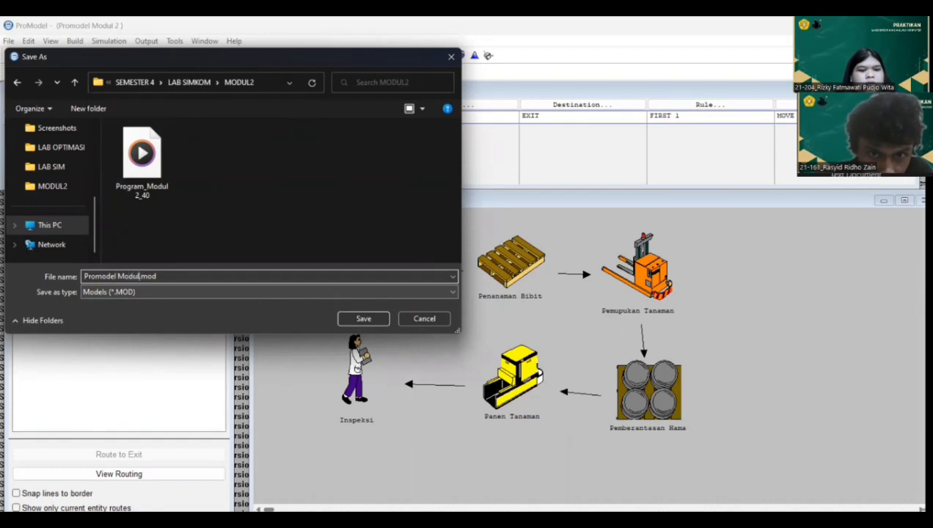
text( 2)
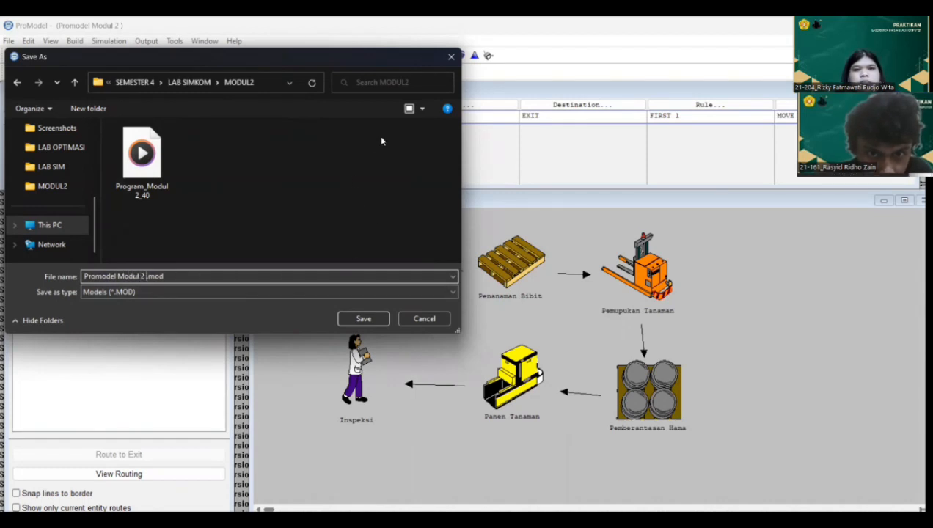
click(461, 77)
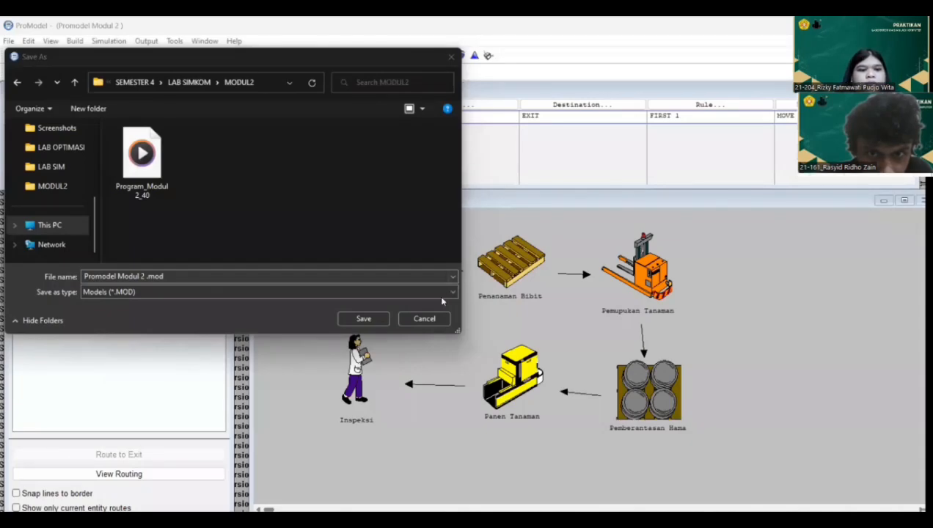
click(363, 320)
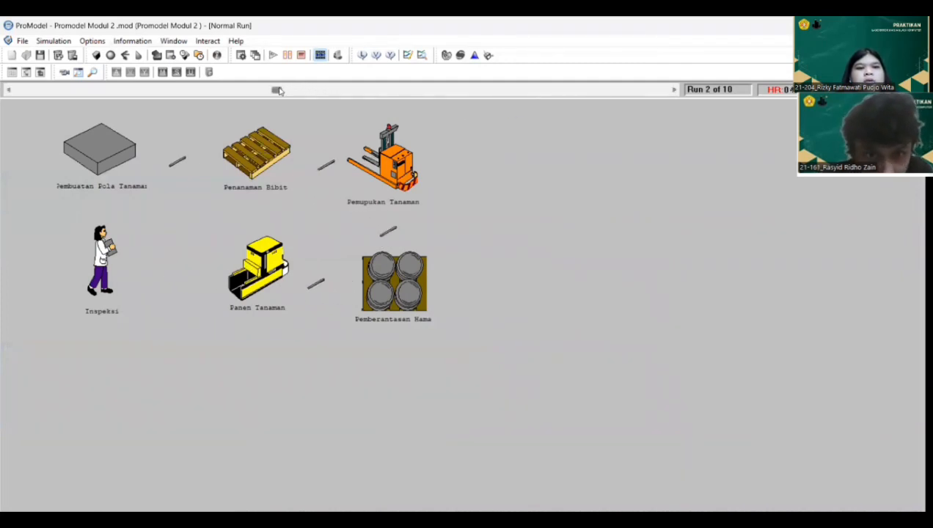
Raise the animation speed to the maximum and open the simulation results when all ten runs finish
drag(277, 89, 684, 99)
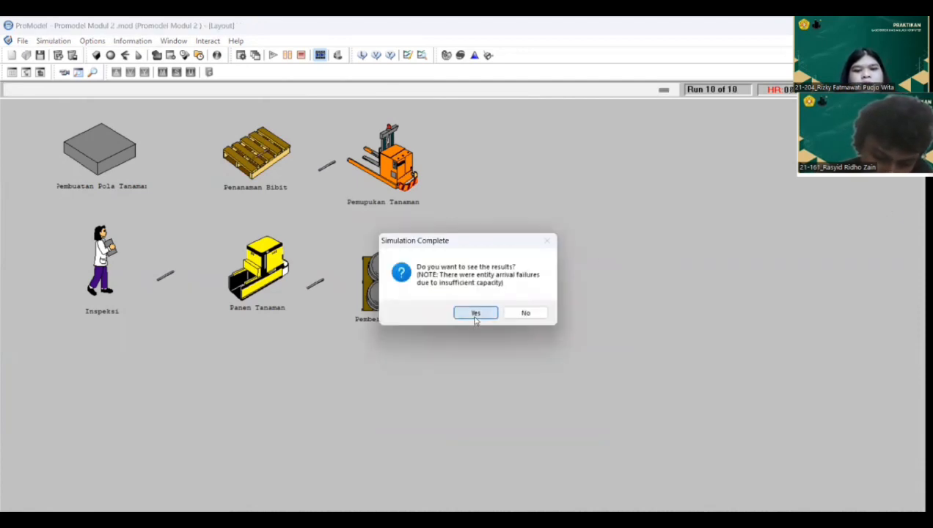
click(475, 314)
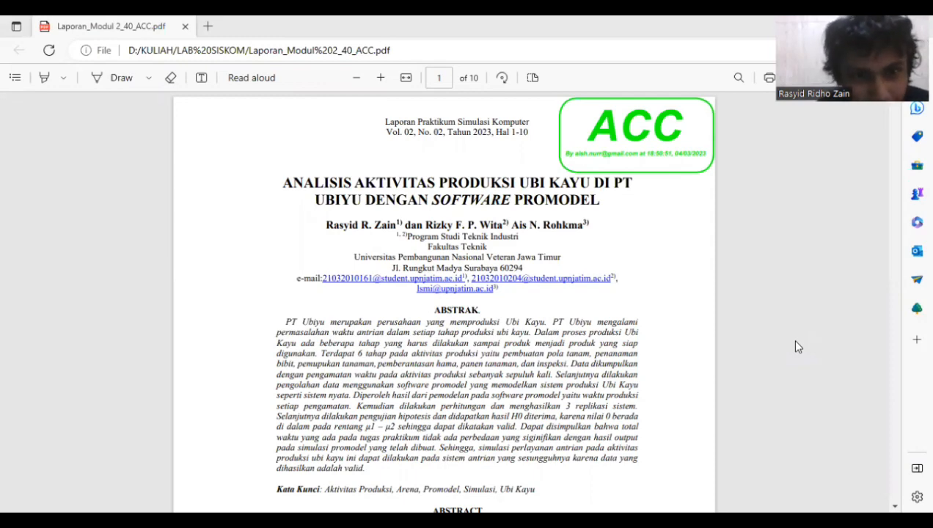
Switch to the PDF report Laporan_Modul 2_40_ACC and read through its abstract and the Pendahuluan section
scroll(795, 341, down, 1)
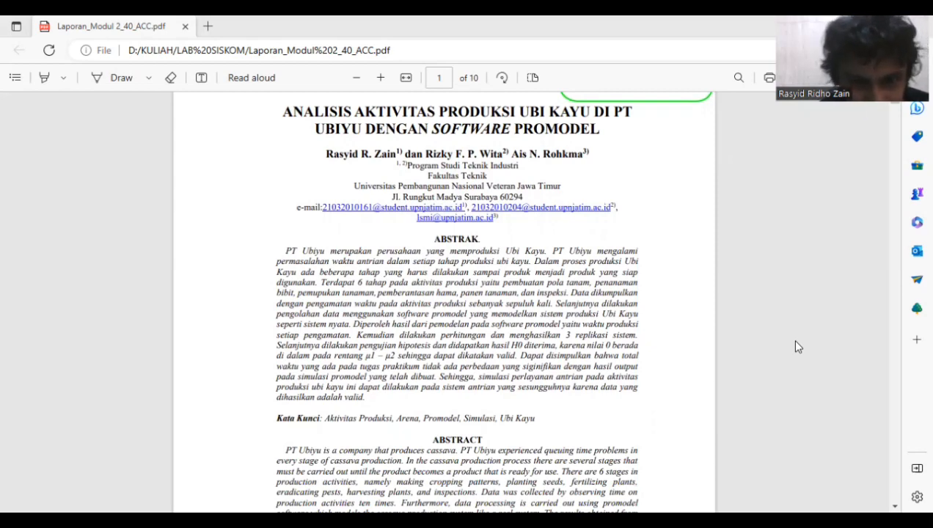
scroll(795, 341, down, 3)
scroll(796, 345, down, 5)
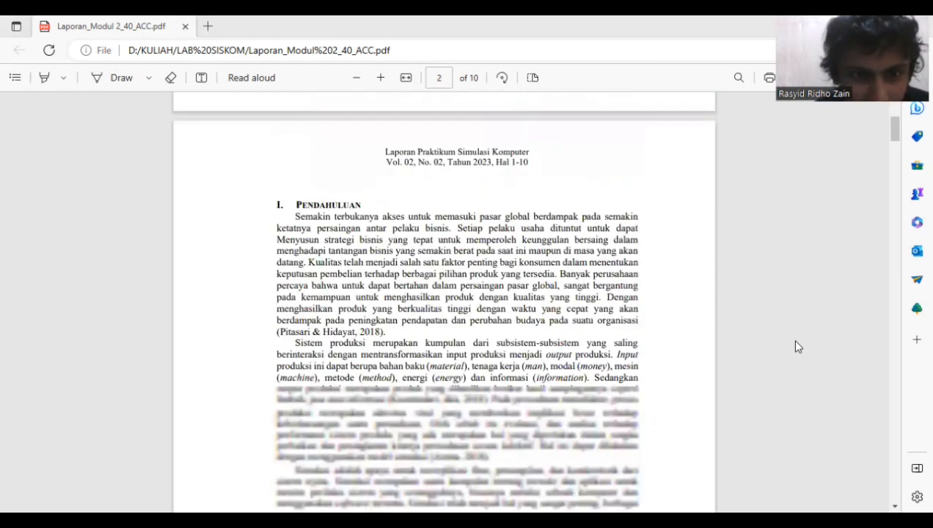
scroll(798, 346, down, 1)
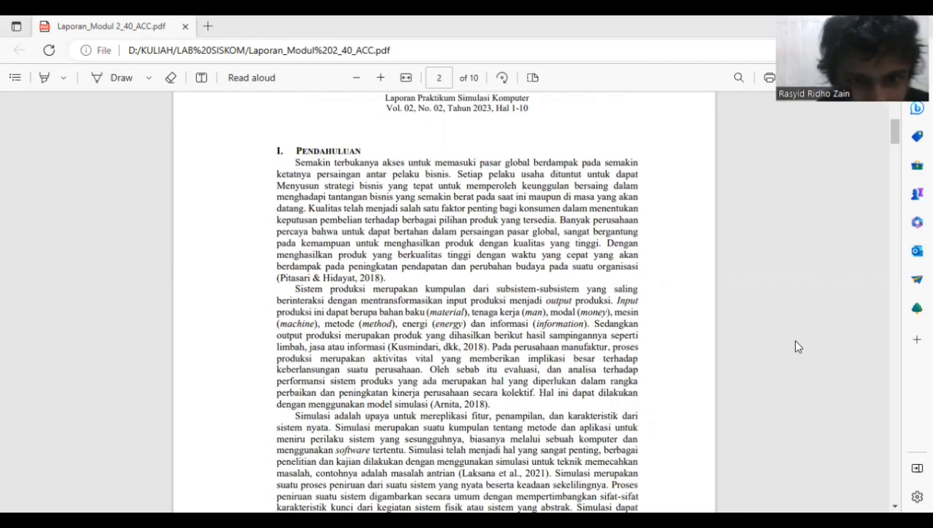
scroll(795, 343, down, 3)
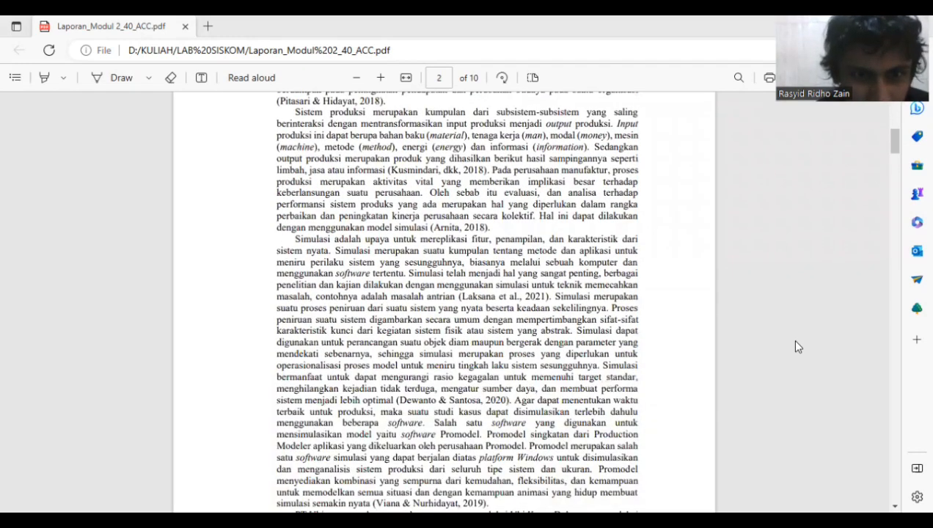
scroll(795, 343, down, 5)
scroll(795, 342, down, 2)
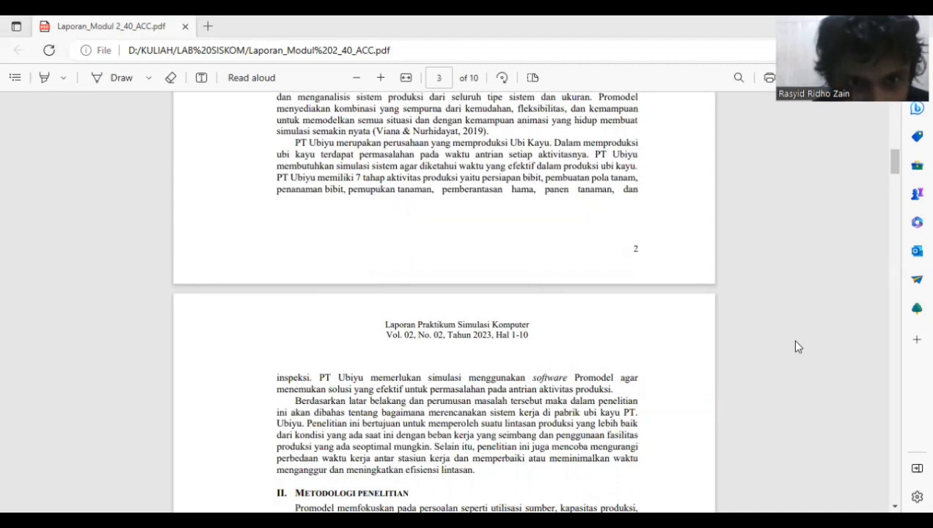
Examine the report's Metodologi Penelitian section, including Tabel 2.1 of production activities and the data-processing flowchart
scroll(795, 341, down, 2)
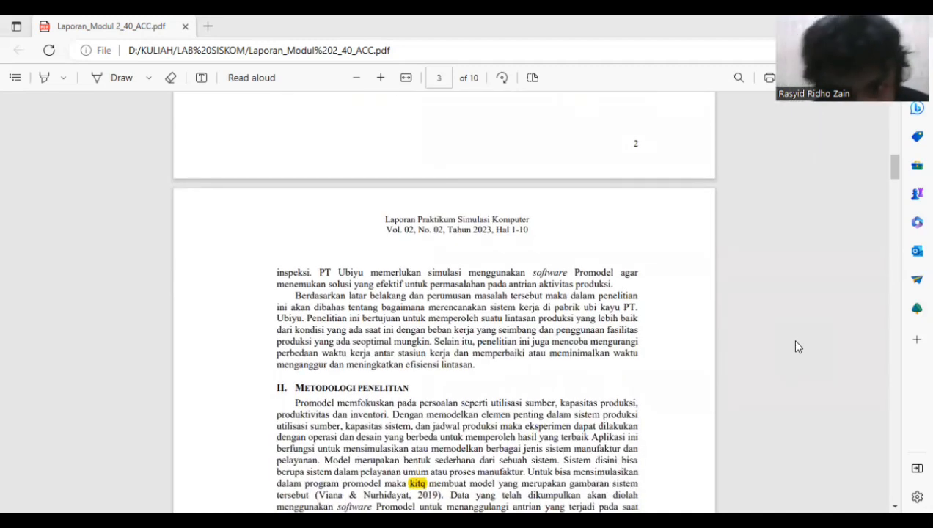
scroll(797, 347, down, 1)
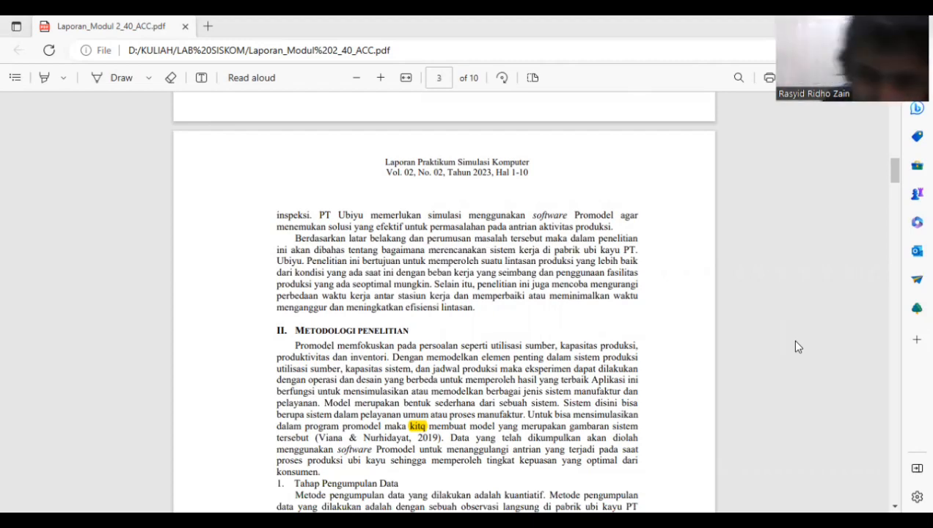
scroll(795, 342, down, 5)
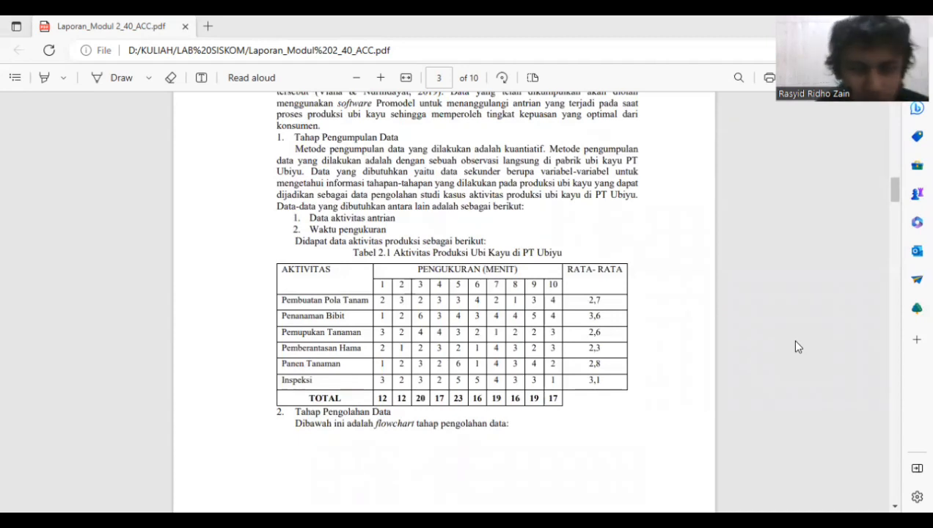
scroll(795, 342, down, 3)
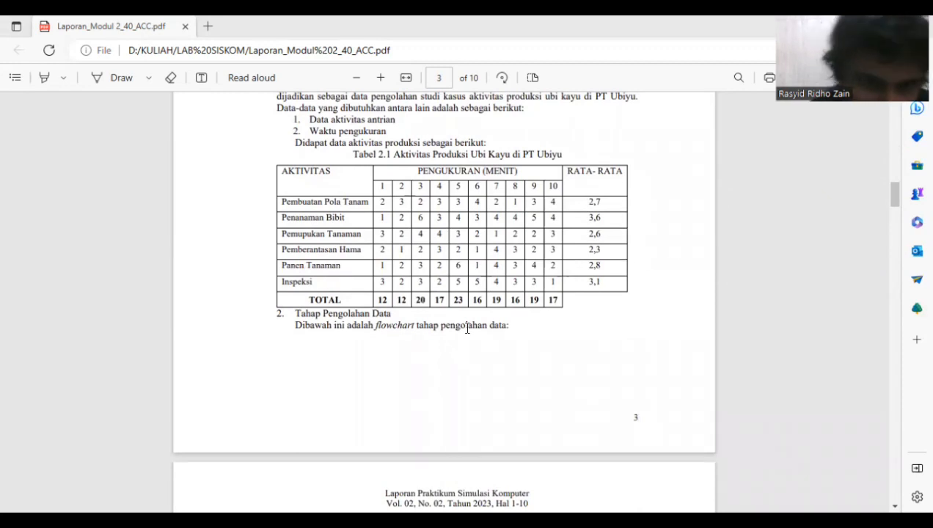
scroll(435, 346, down, 5)
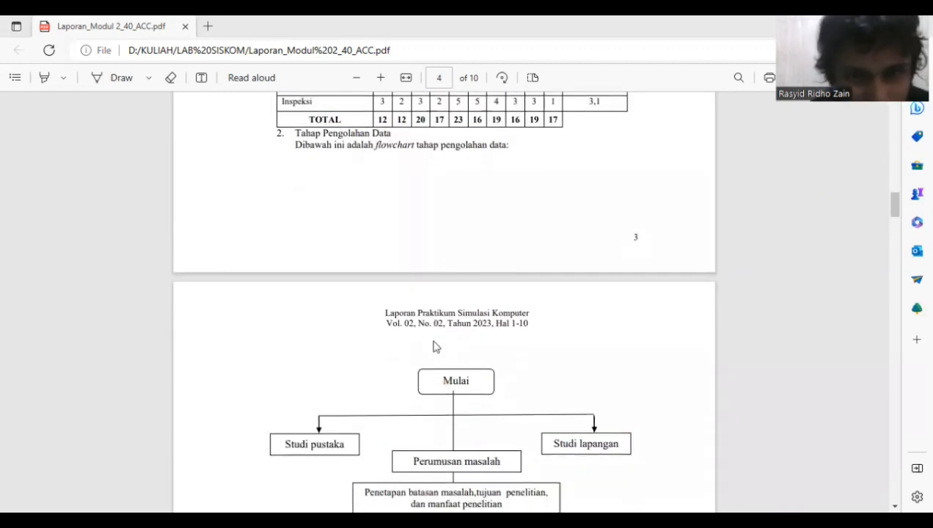
scroll(432, 346, down, 6)
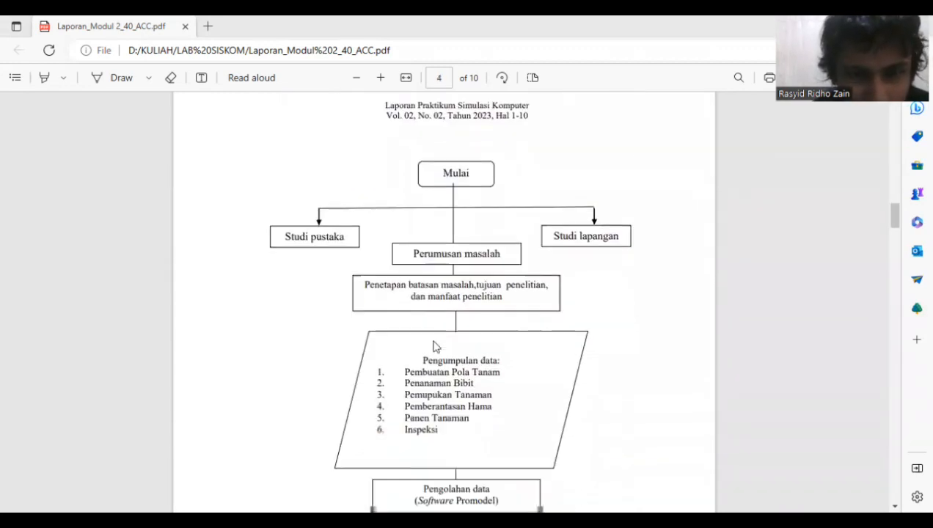
scroll(433, 346, down, 3)
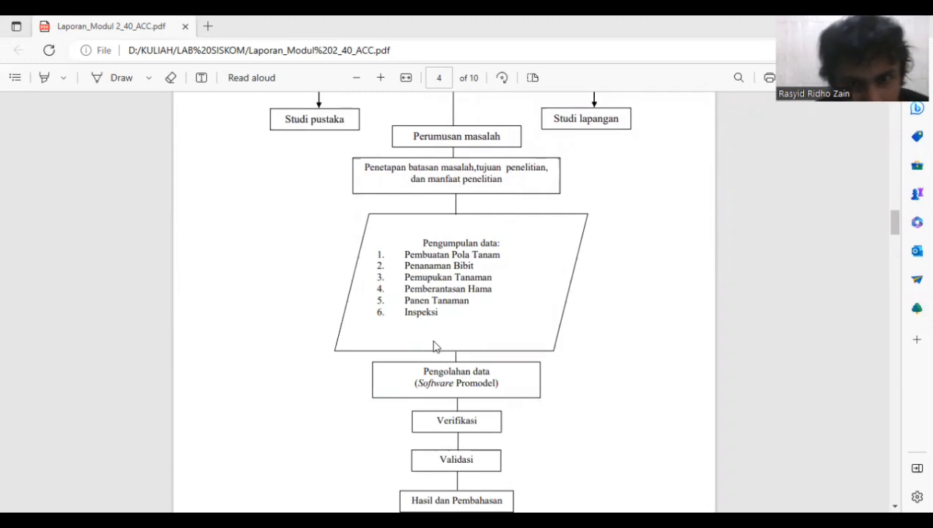
scroll(434, 346, down, 4)
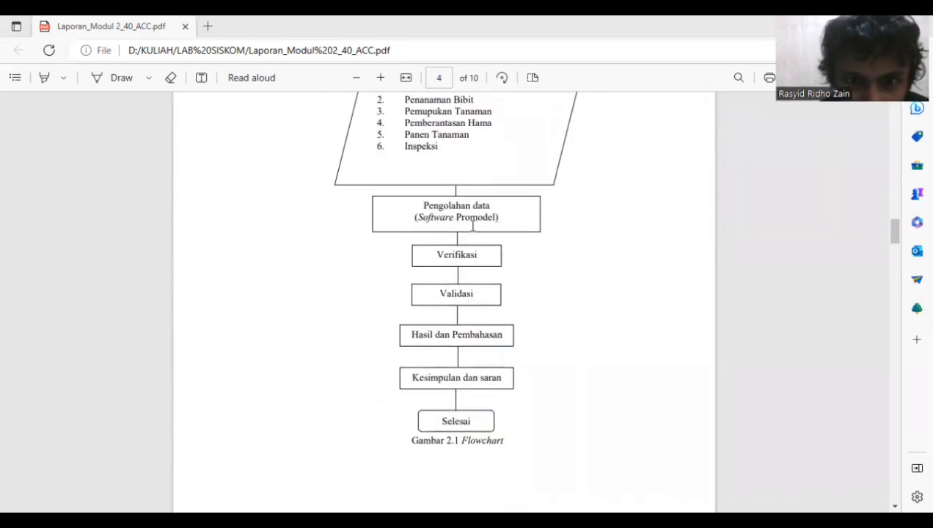
Look over the end of the flowchart in Gambar 2.1 and the explanation of its research stages
scroll(455, 270, down, 1)
scroll(498, 257, down, 1)
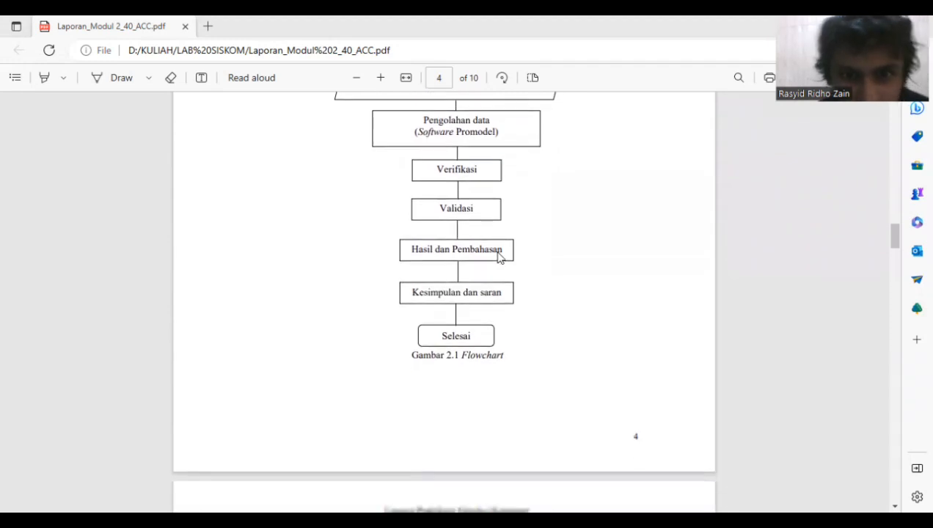
scroll(499, 257, down, 2)
scroll(499, 257, down, 8)
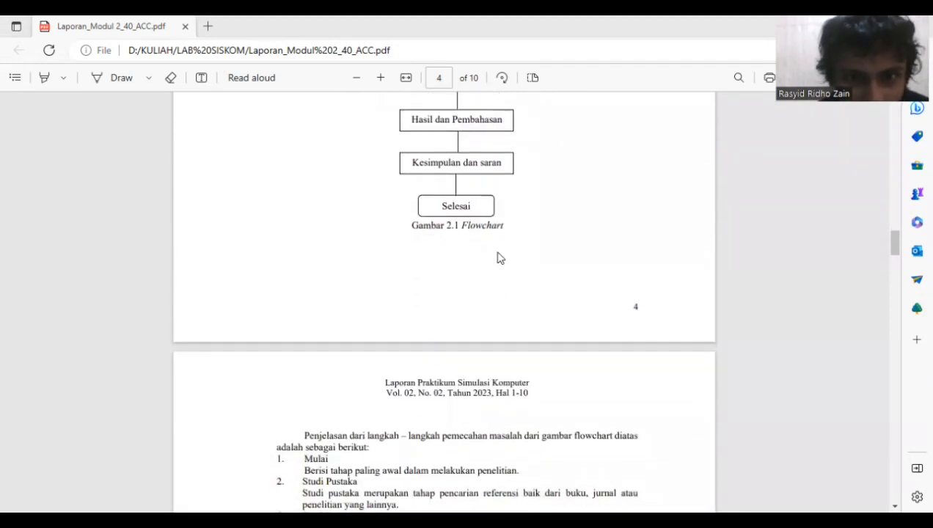
scroll(497, 256, down, 20)
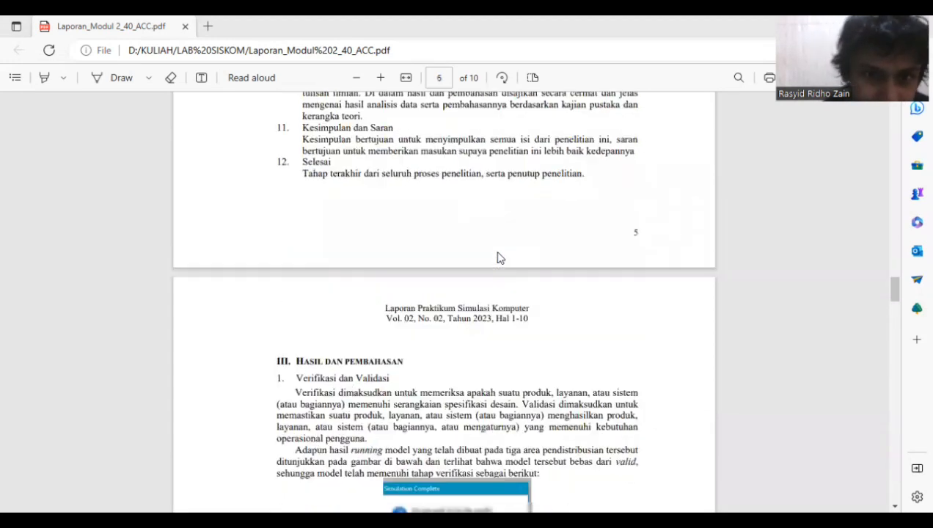
Examine the Verifikasi dan Validasi section, covering the checking result in Gambar 3.1, Tabel 3.1 and the replication-count calculation
scroll(498, 256, down, 1)
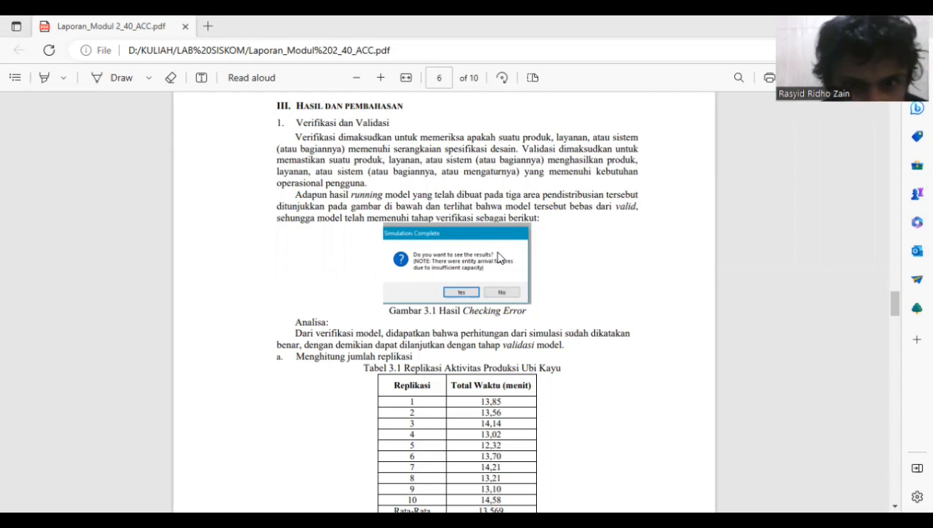
scroll(498, 254, down, 1)
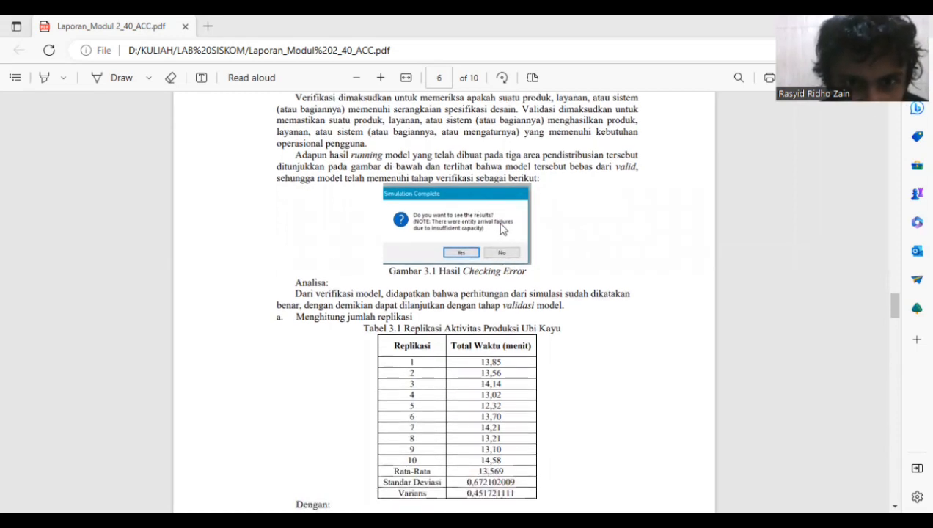
scroll(502, 255, down, 3)
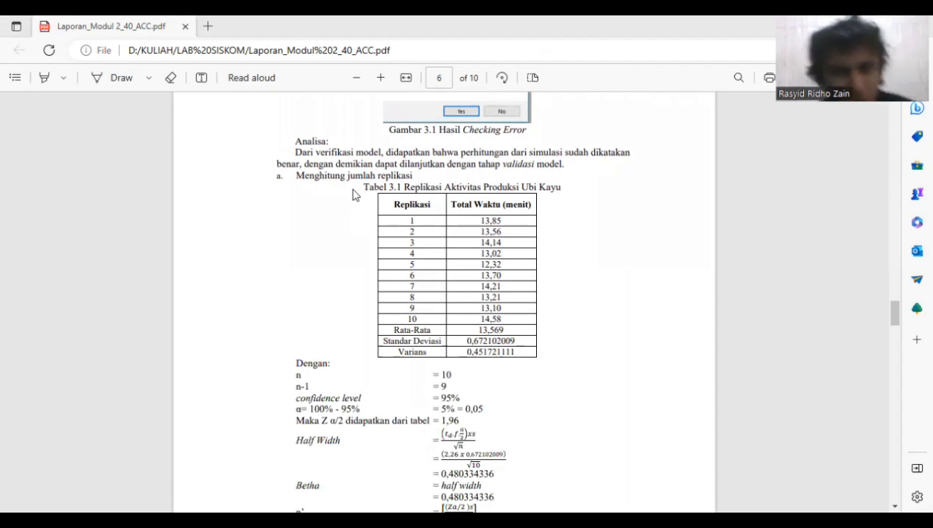
scroll(354, 197, down, 1)
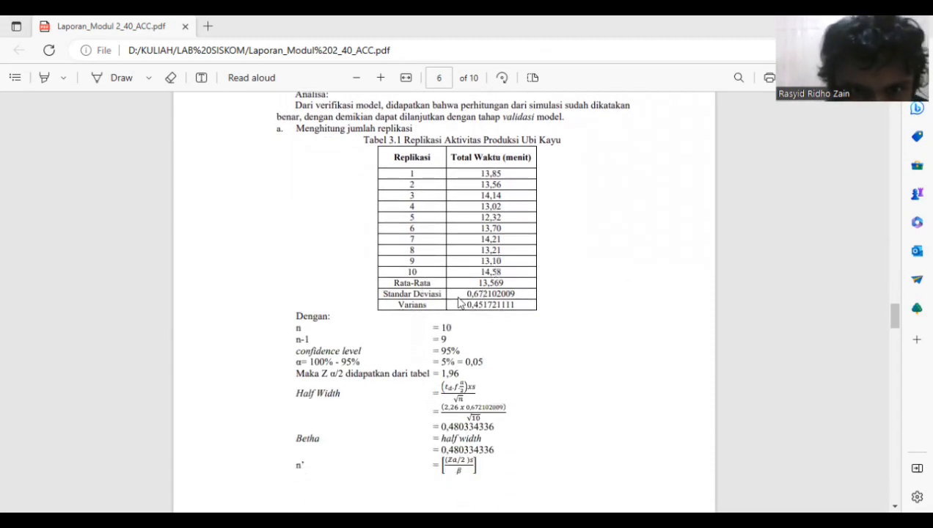
scroll(459, 303, down, 5)
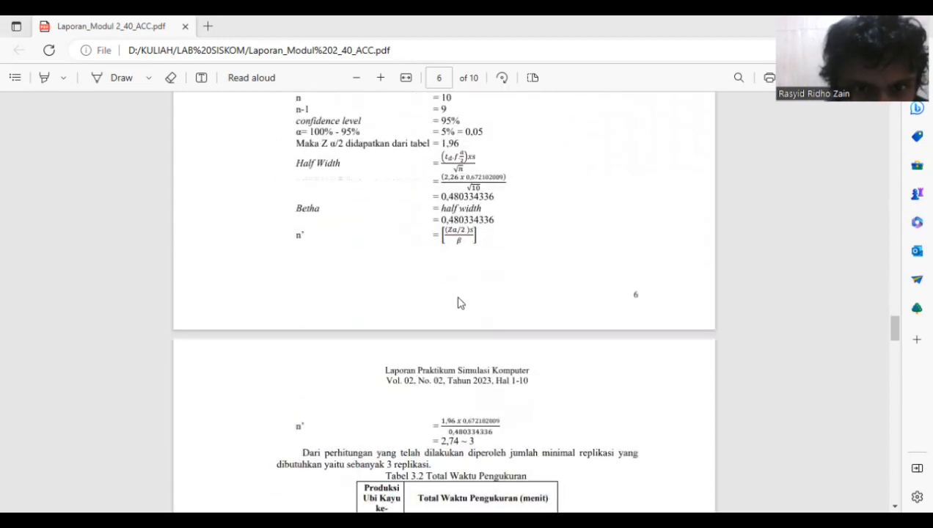
scroll(393, 199, up, 2)
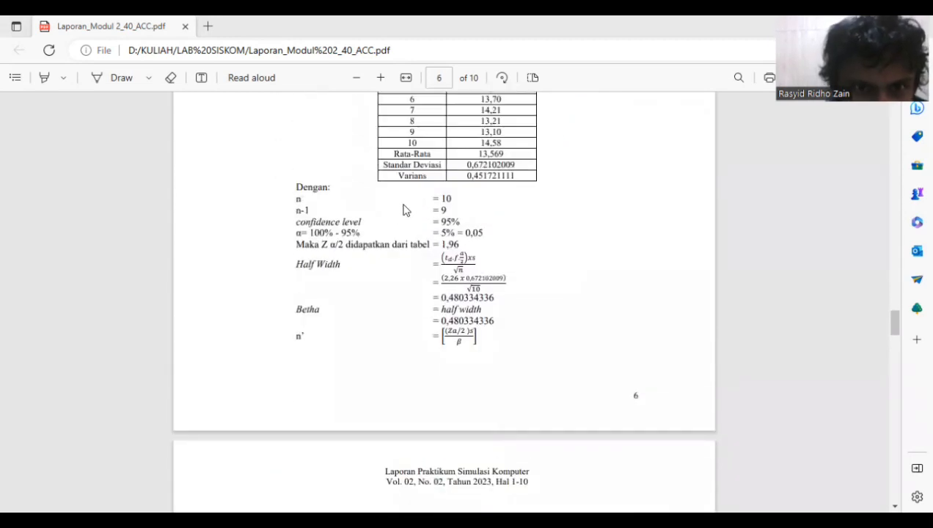
scroll(400, 264, down, 3)
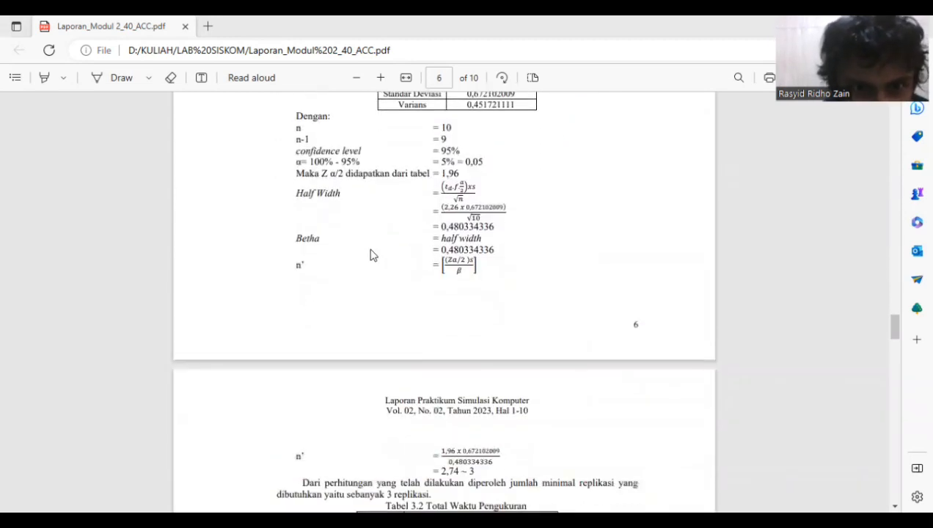
Read Tabel 3.2 to Tabel 3.4 and the hypotheses for the Welch Confidence Interval validation
scroll(497, 321, down, 3)
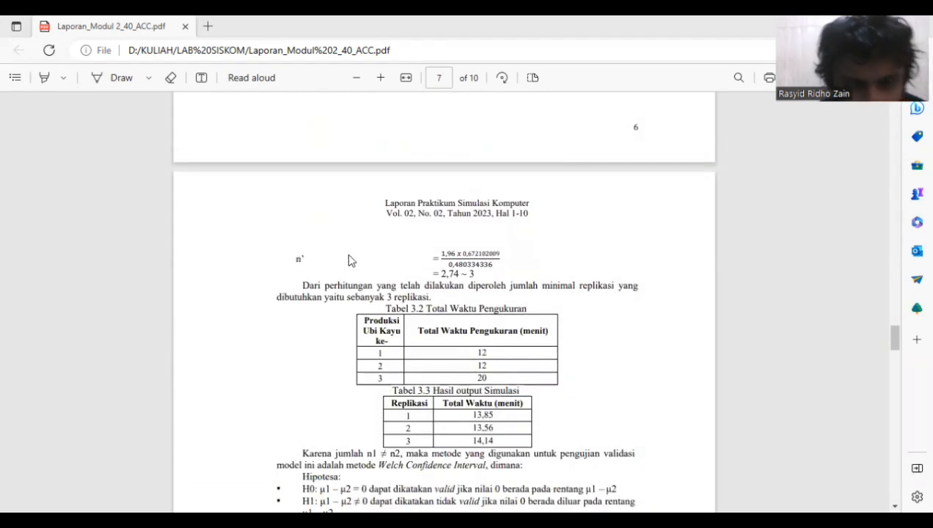
scroll(482, 275, down, 3)
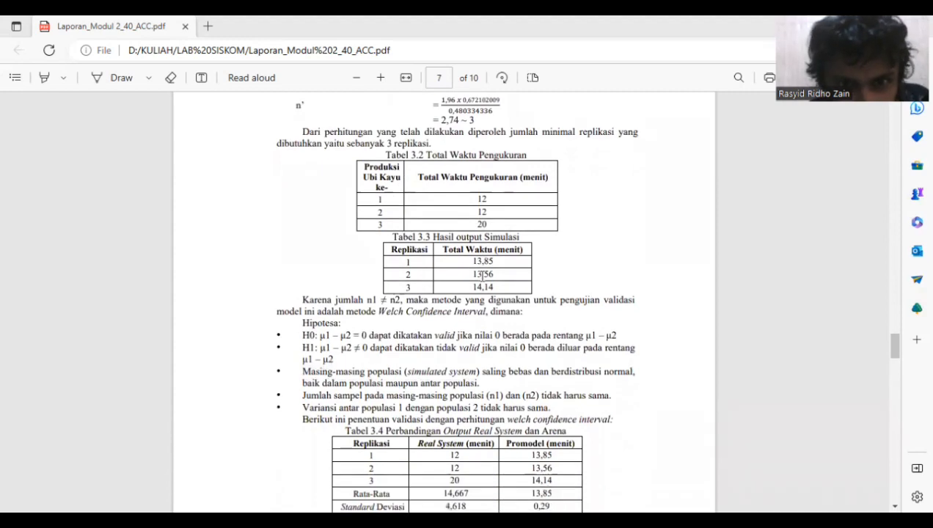
scroll(482, 275, down, 1)
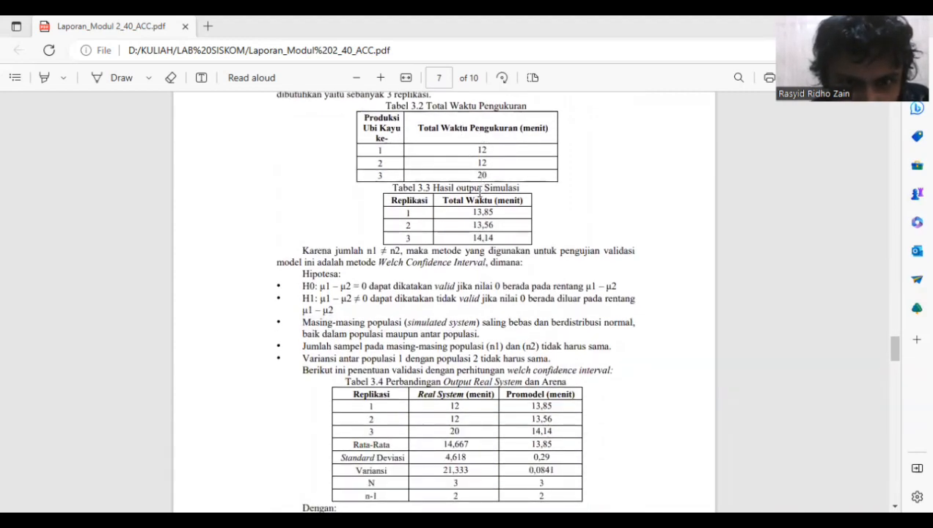
scroll(481, 192, down, 1)
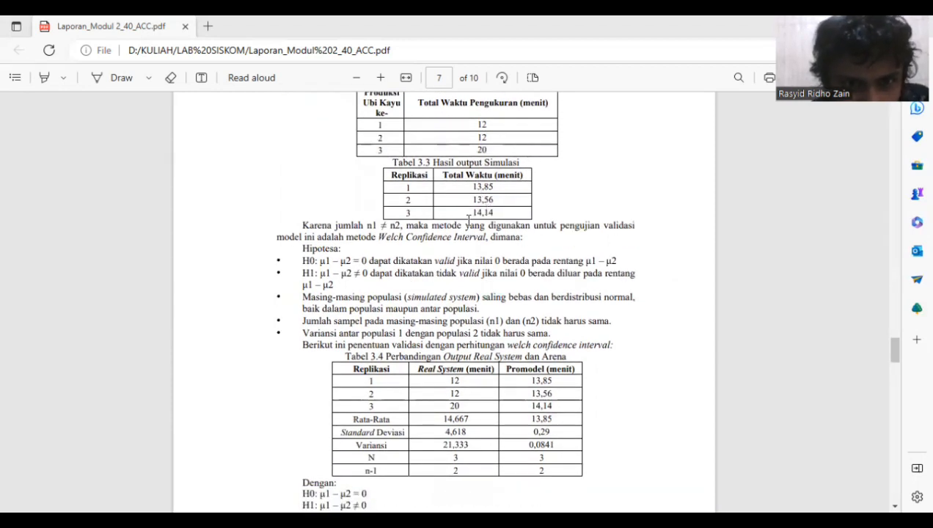
scroll(468, 218, down, 1)
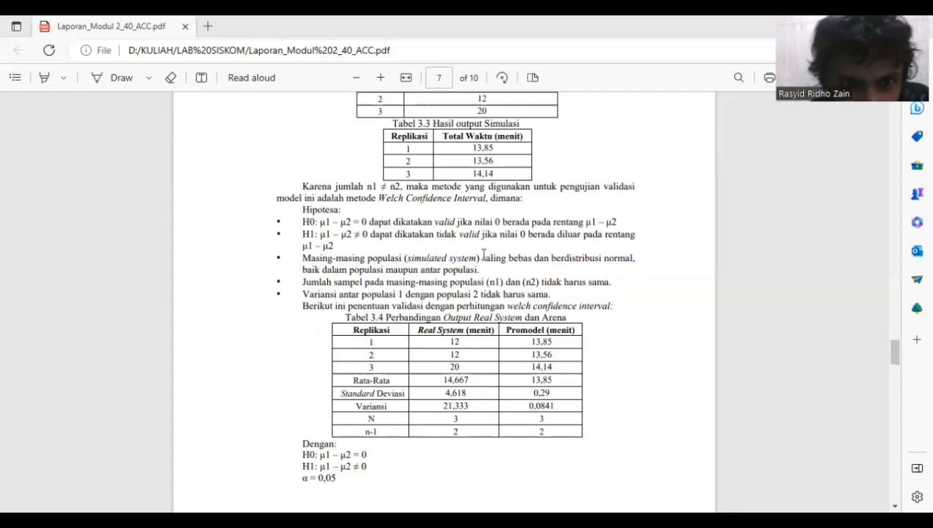
scroll(425, 273, down, 5)
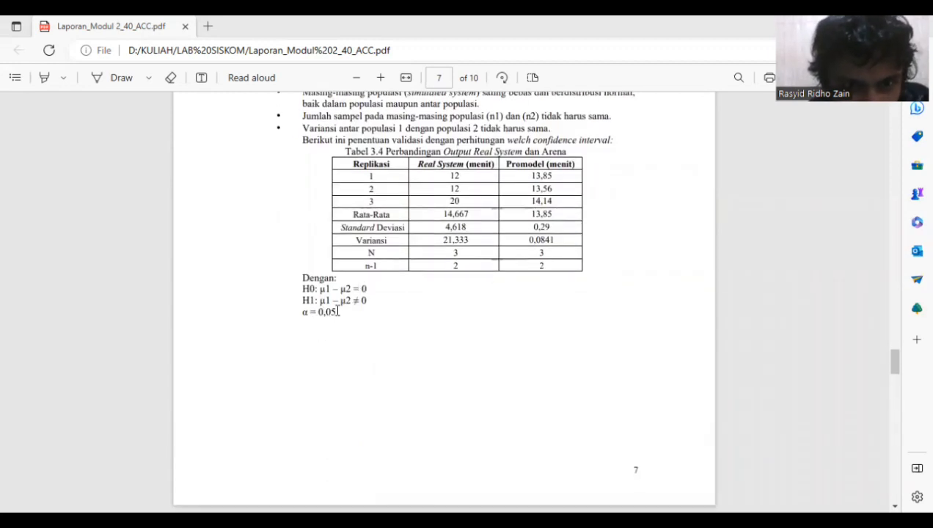
Review the degrees-of-freedom, half-width and confidence interval calculations together with their validity analysis
scroll(352, 281, down, 10)
scroll(352, 281, down, 7)
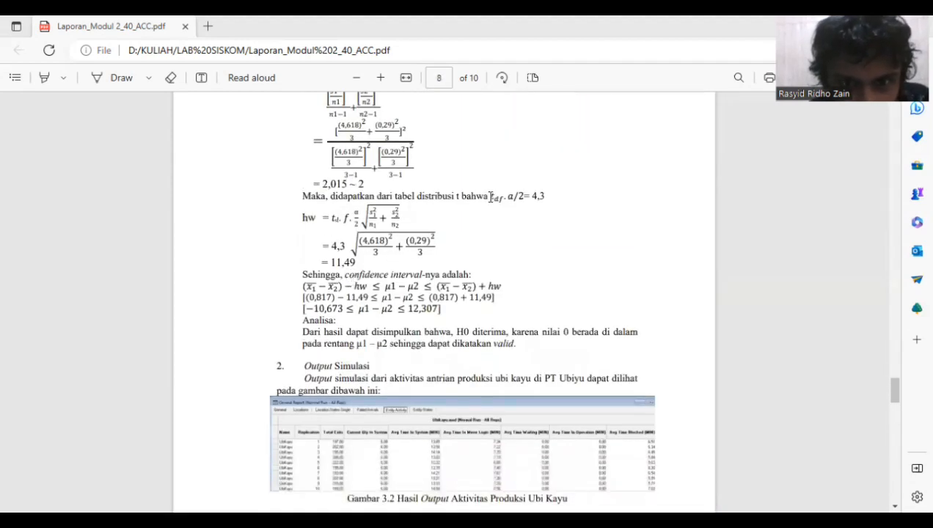
scroll(513, 198, up, 1)
scroll(513, 198, up, 1)
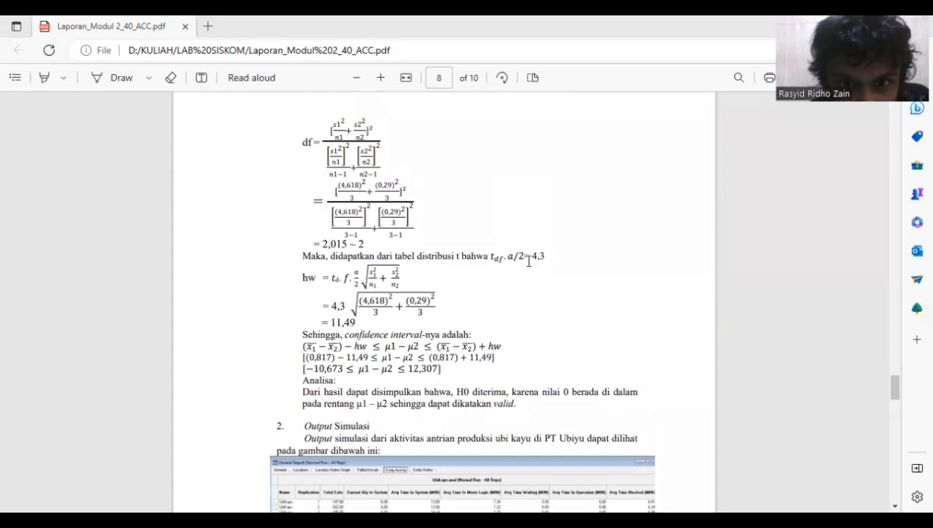
scroll(425, 286, down, 5)
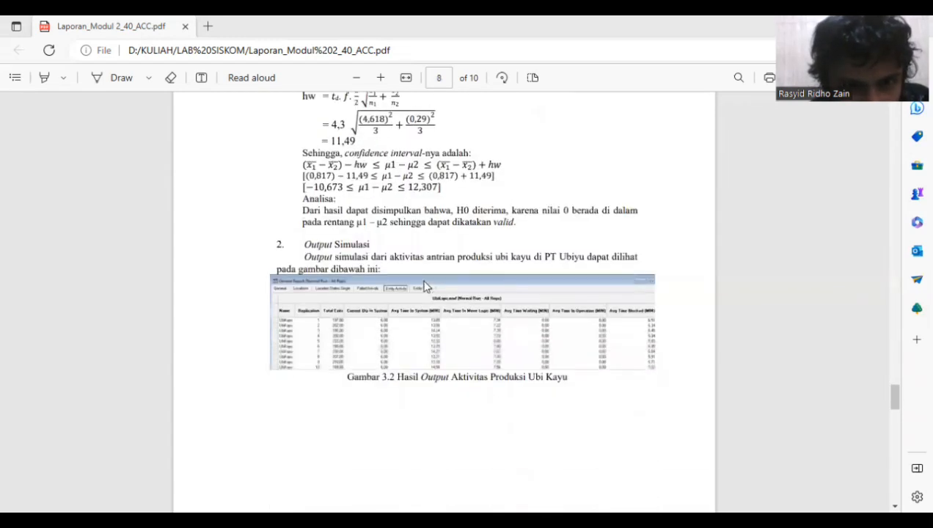
scroll(429, 246, up, 2)
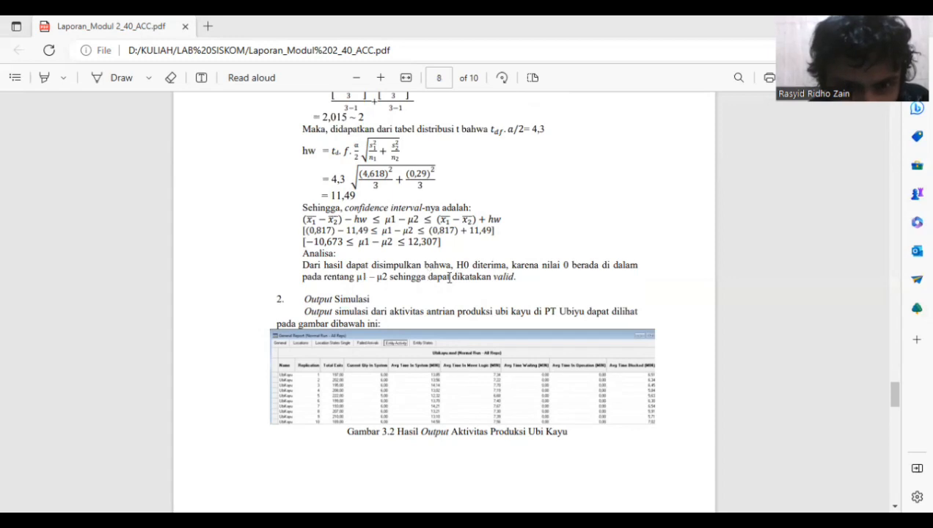
Examine the Output Simulasi results table in Gambar 3.2 and the model layout in Gambar 3.3
scroll(450, 277, down, 3)
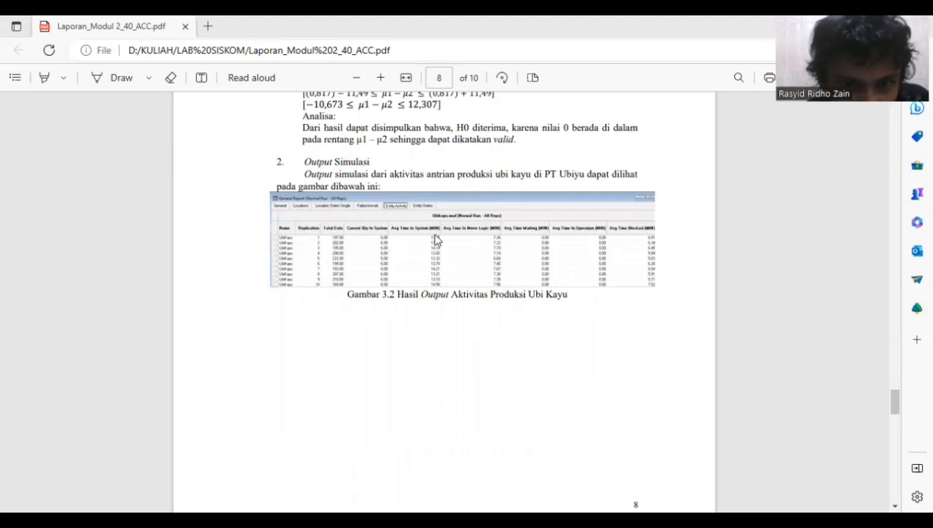
scroll(437, 240, down, 10)
scroll(435, 236, down, 3)
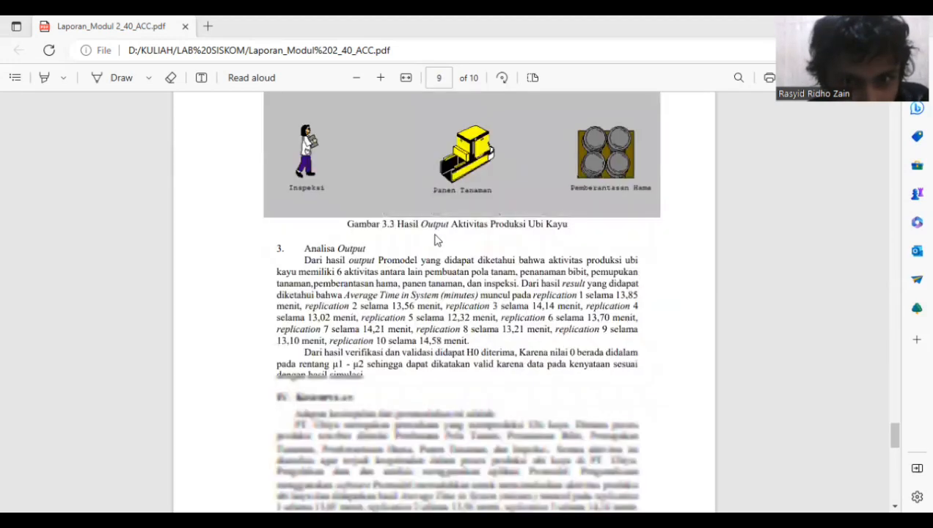
scroll(435, 237, up, 2)
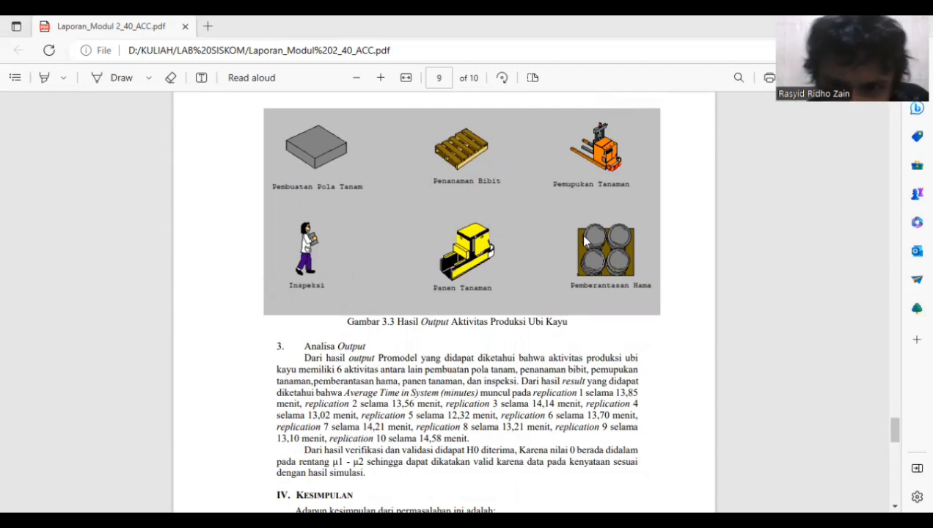
Read the Analisa Output and Kesimpulan sections, then continue past Daftar Pustaka to the report's last page
scroll(577, 237, down, 3)
scroll(577, 237, down, 1)
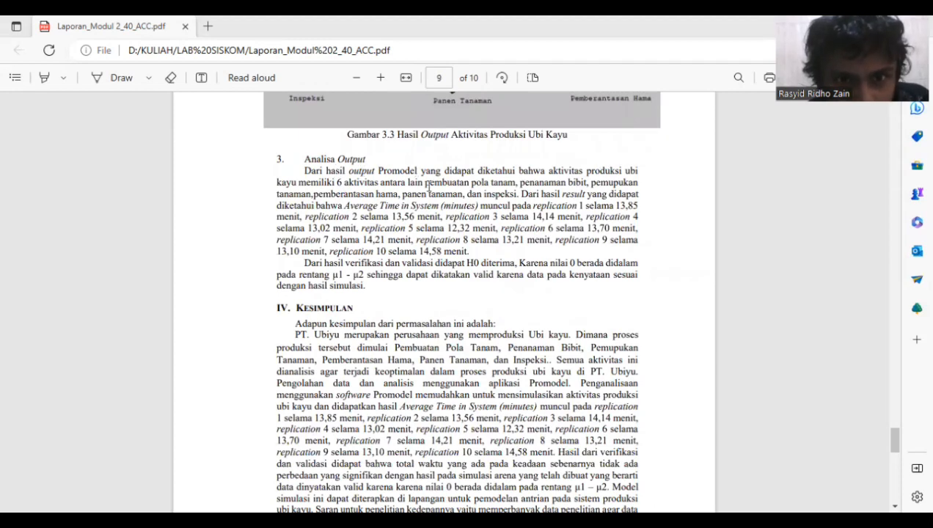
scroll(404, 246, down, 1)
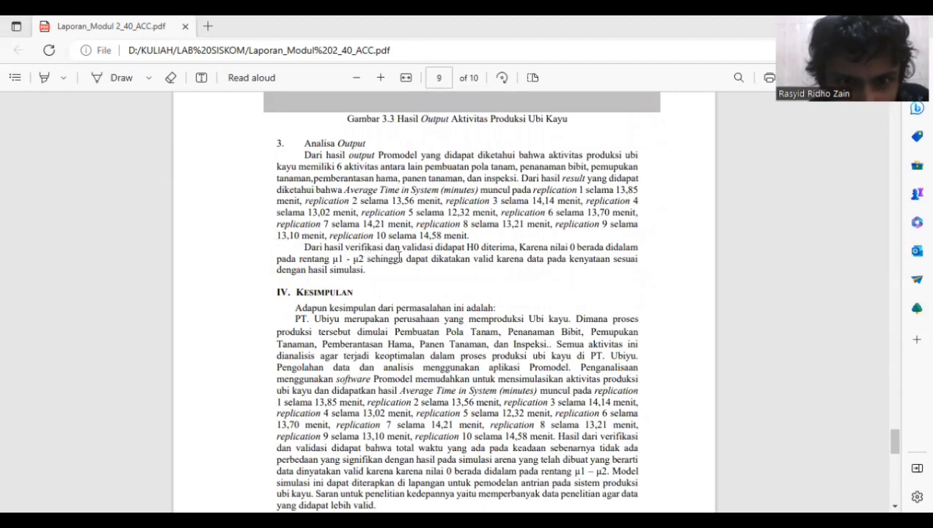
scroll(528, 258, down, 3)
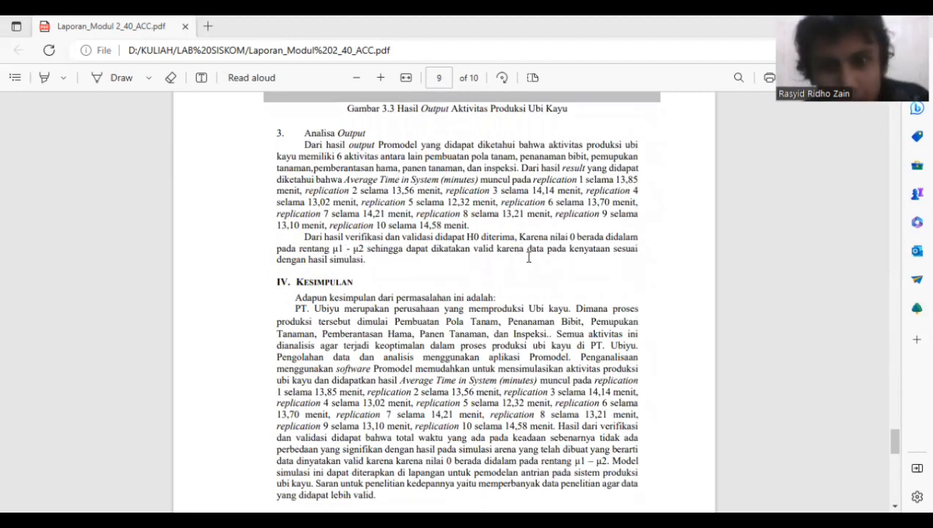
scroll(528, 258, down, 5)
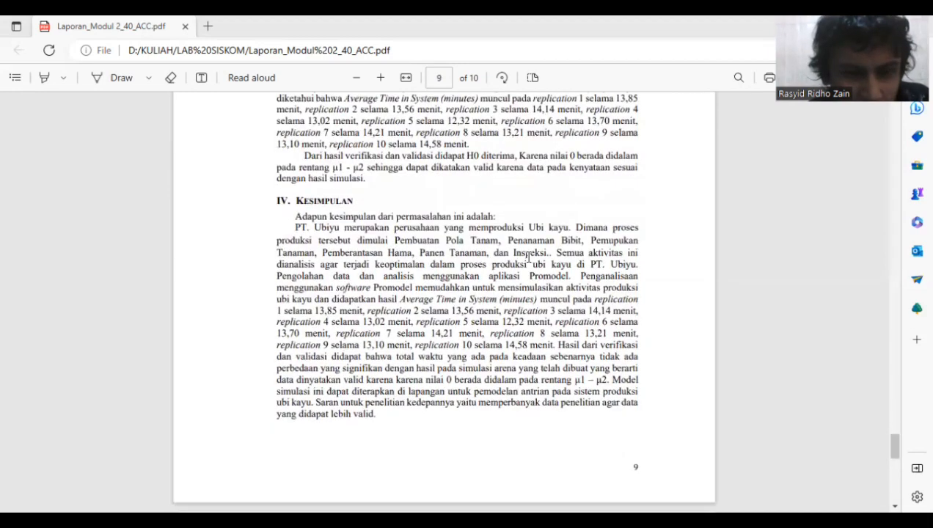
scroll(316, 156, down, 2)
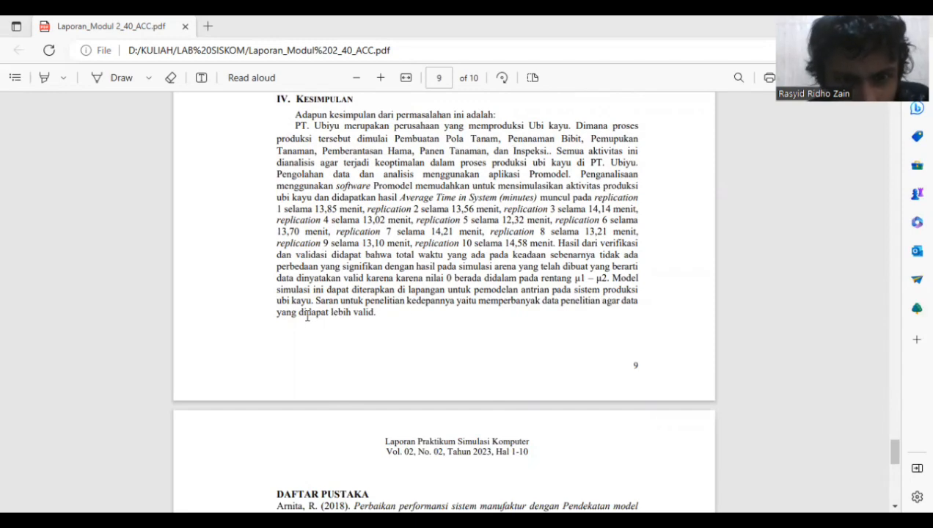
scroll(306, 316, down, 10)
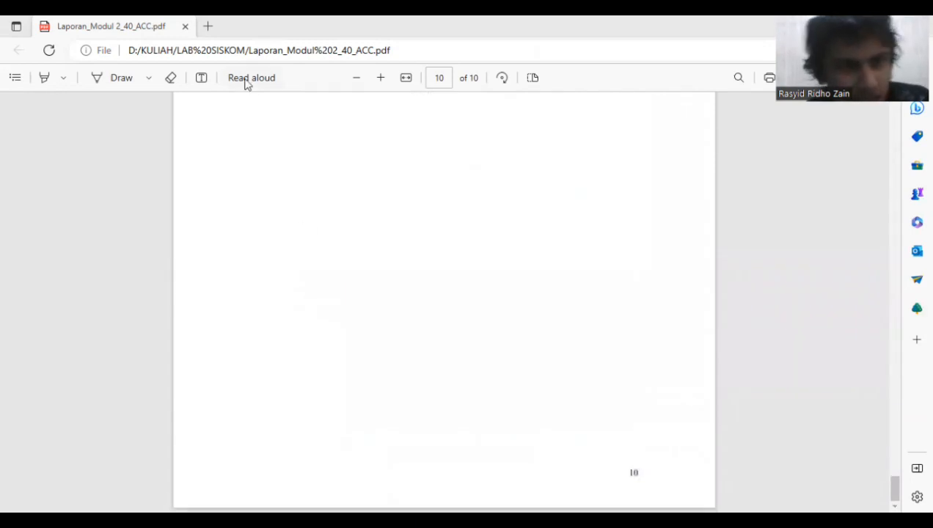